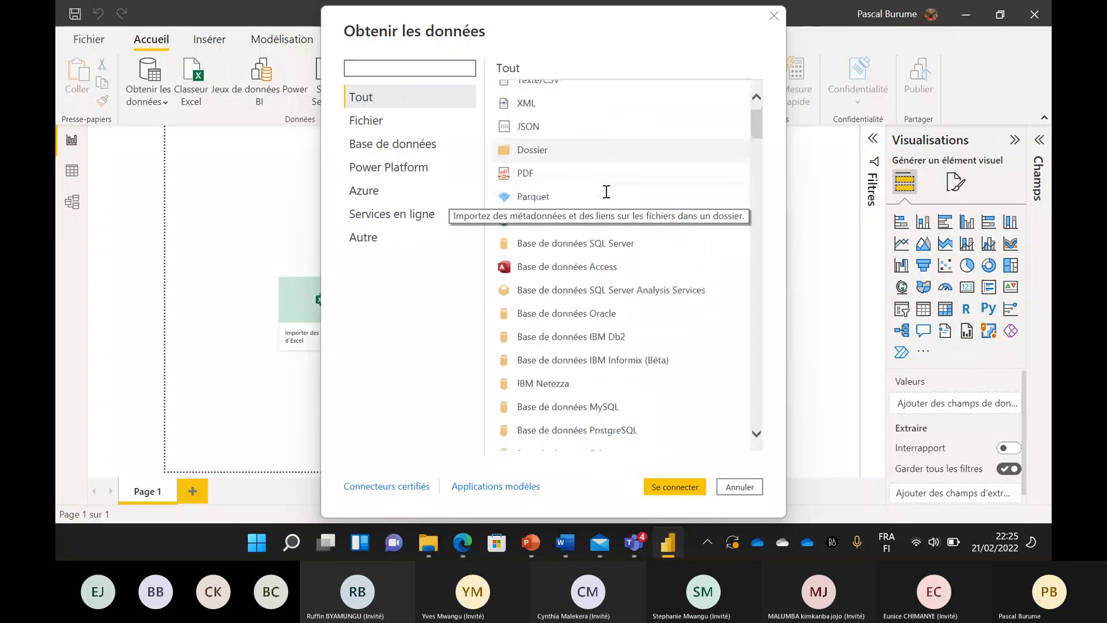
Step: Examine the full list of data connectors and the Base de données, Power Platform, Azure, Services en ligne and Autre categories
{"action": "scroll", "coordinate": [606, 192], "scroll_direction": "down", "scroll_amount": 1}
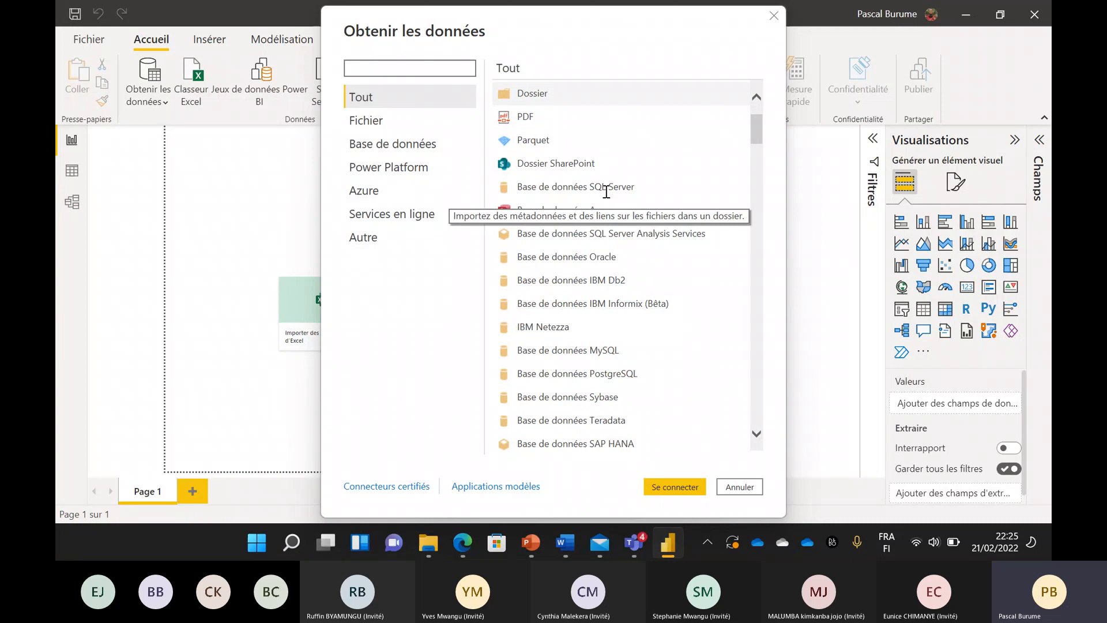
{"action": "scroll", "coordinate": [606, 191], "scroll_direction": "down", "scroll_amount": 5}
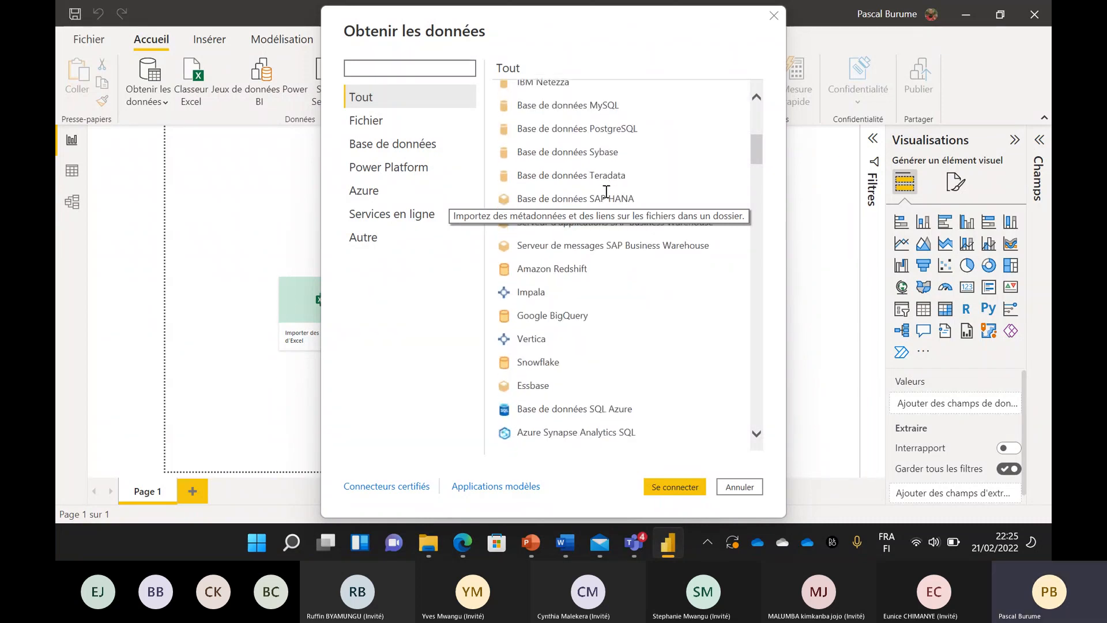
{"action": "scroll", "coordinate": [605, 192], "scroll_direction": "down", "scroll_amount": 10}
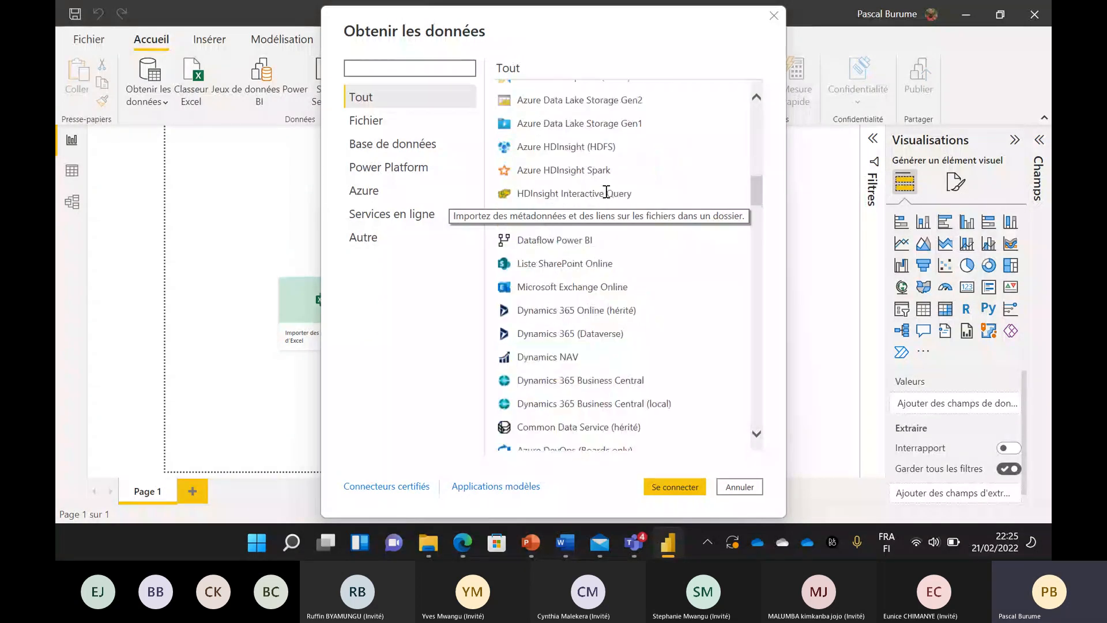
{"action": "scroll", "coordinate": [605, 192], "scroll_direction": "down", "scroll_amount": 10}
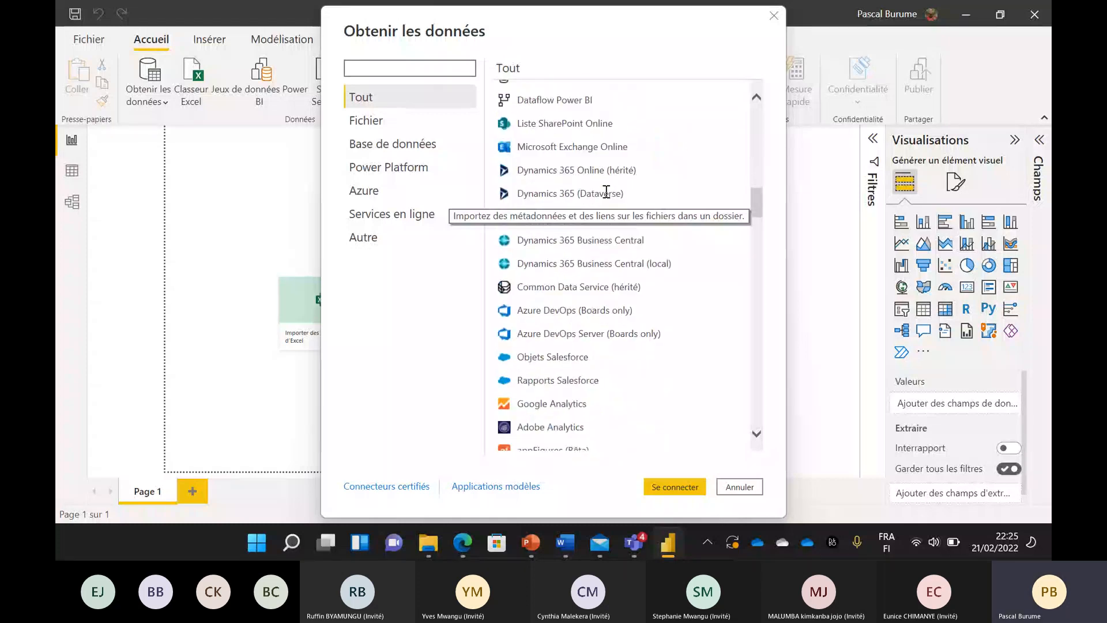
{"action": "left_click", "coordinate": [368, 121]}
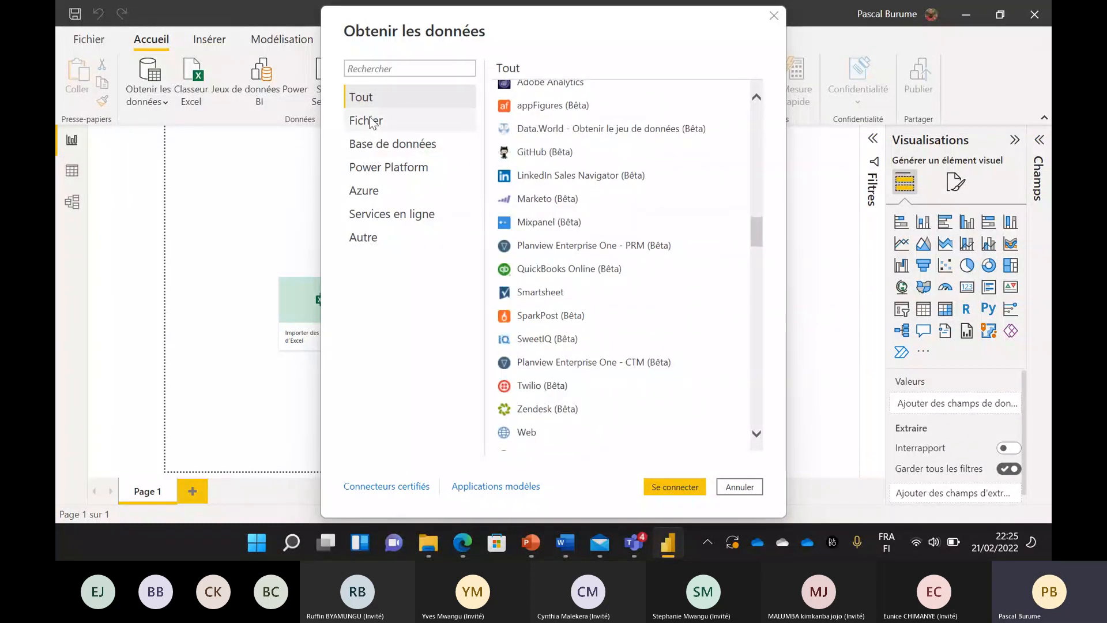
{"action": "left_click", "coordinate": [363, 147]}
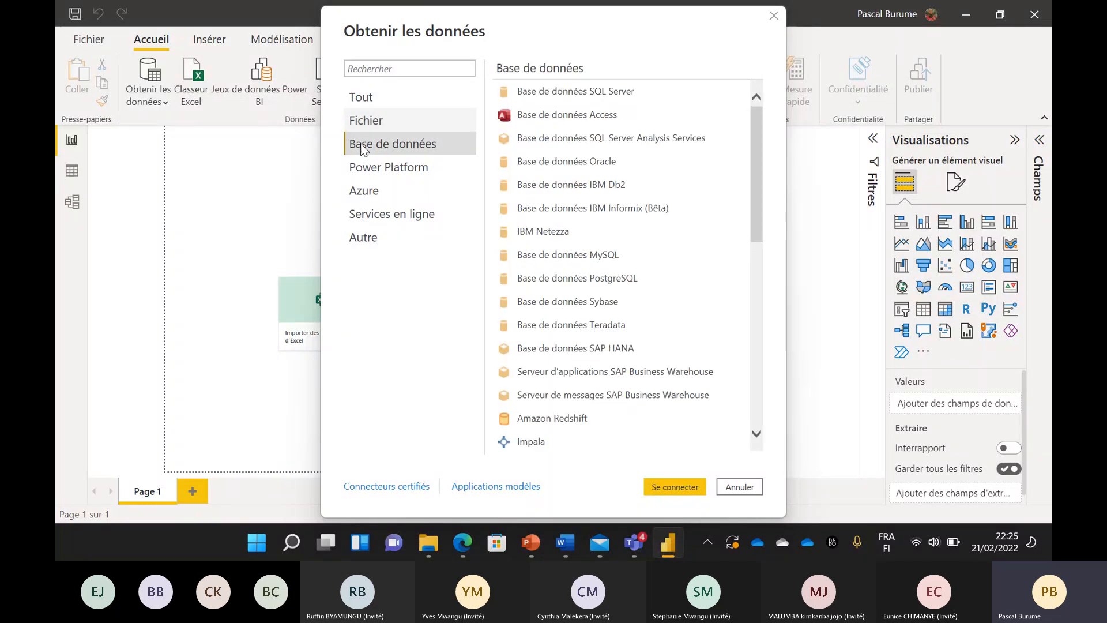
{"action": "left_click", "coordinate": [369, 174]}
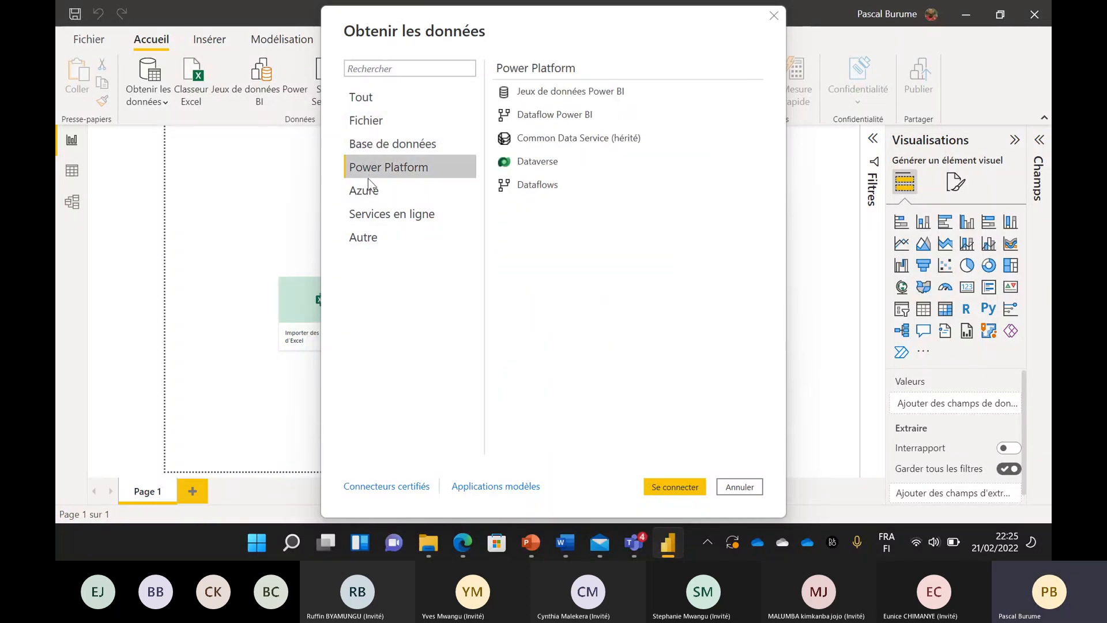
{"action": "left_click", "coordinate": [361, 206]}
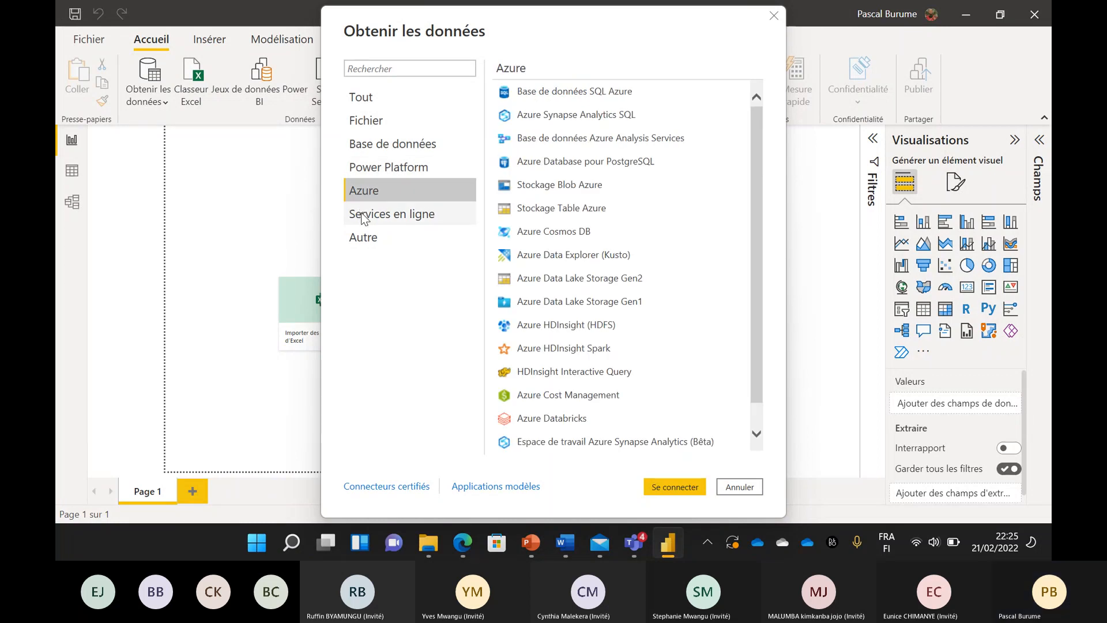
{"action": "left_click", "coordinate": [362, 216]}
{"action": "left_click", "coordinate": [357, 243]}
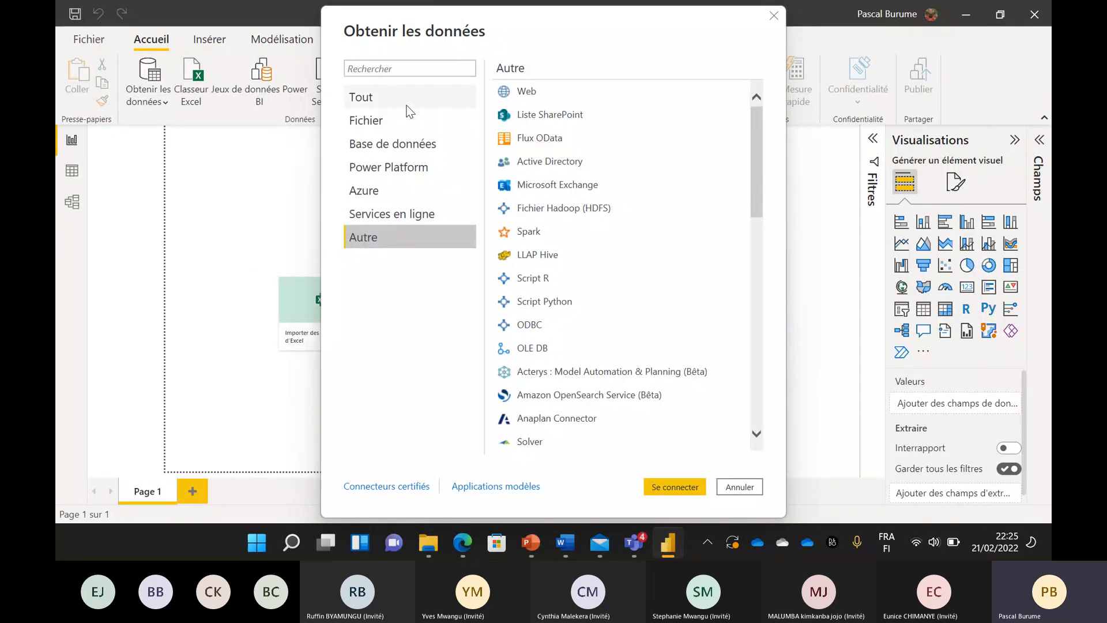
Step: Choose the Classeur Excel connector from the file sources and start connecting to it
{"action": "left_click", "coordinate": [383, 117]}
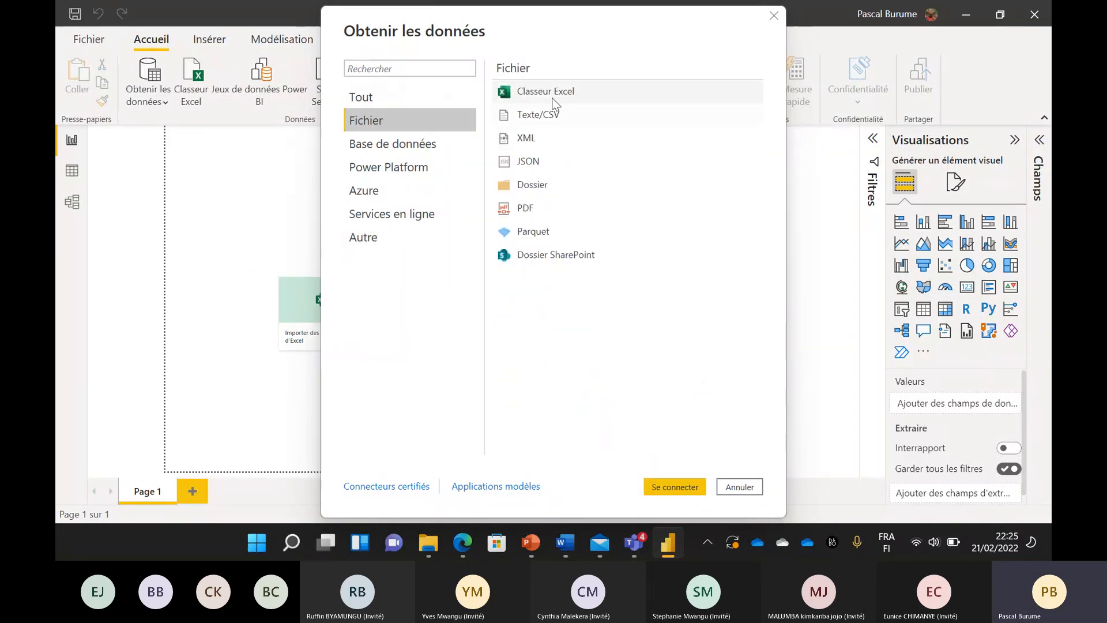
{"action": "left_click", "coordinate": [559, 96]}
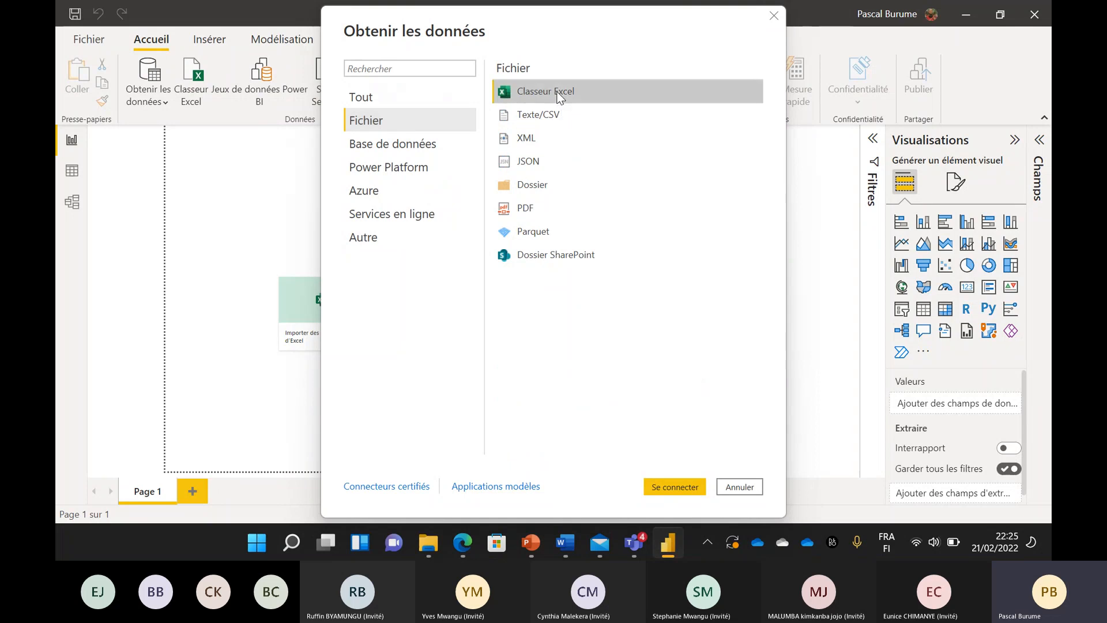
{"action": "left_click", "coordinate": [653, 488]}
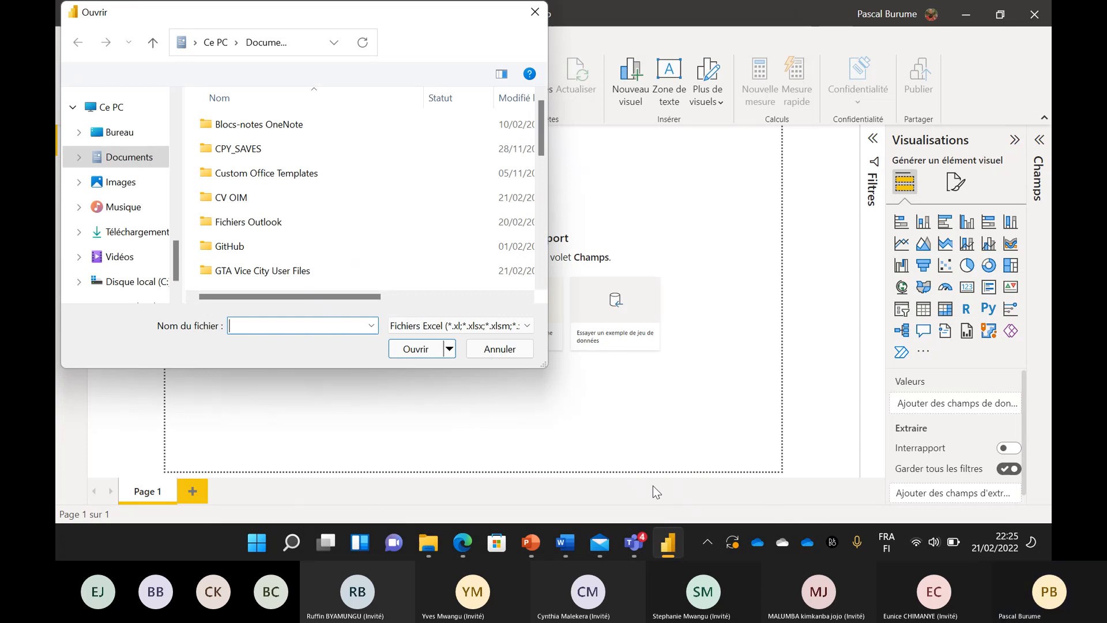
Step: Open the Financial Sample workbook from the Downloads folder as the data source
{"action": "left_click", "coordinate": [137, 232]}
{"action": "left_click", "coordinate": [294, 241]}
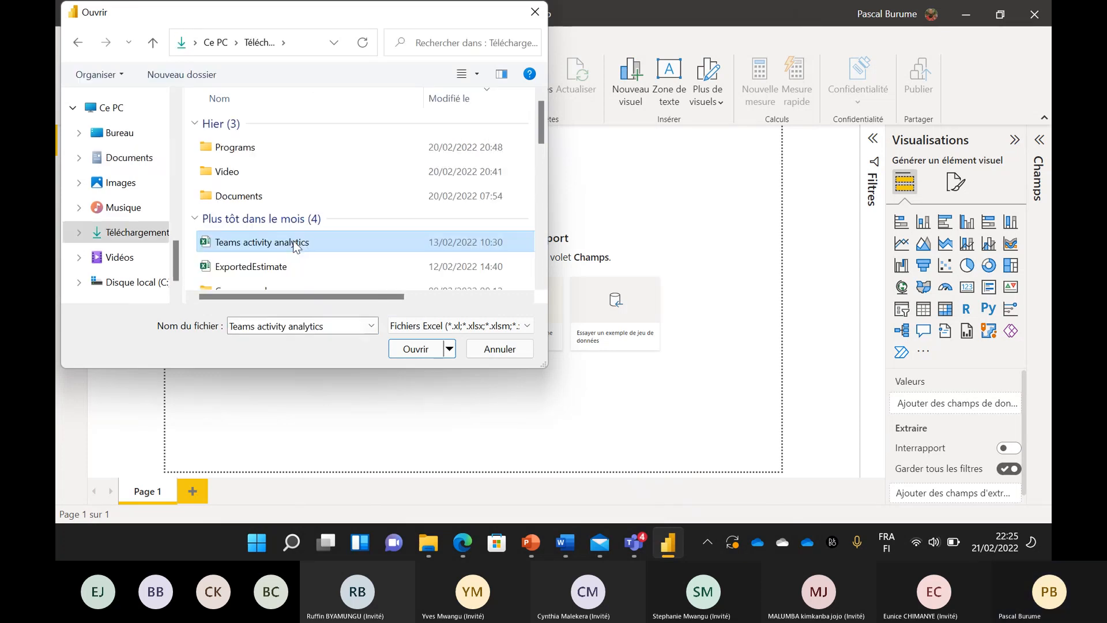
{"action": "scroll", "coordinate": [293, 241], "scroll_direction": "down", "scroll_amount": 3}
{"action": "left_click", "coordinate": [293, 241]}
{"action": "scroll", "coordinate": [293, 241], "scroll_direction": "down", "scroll_amount": 2}
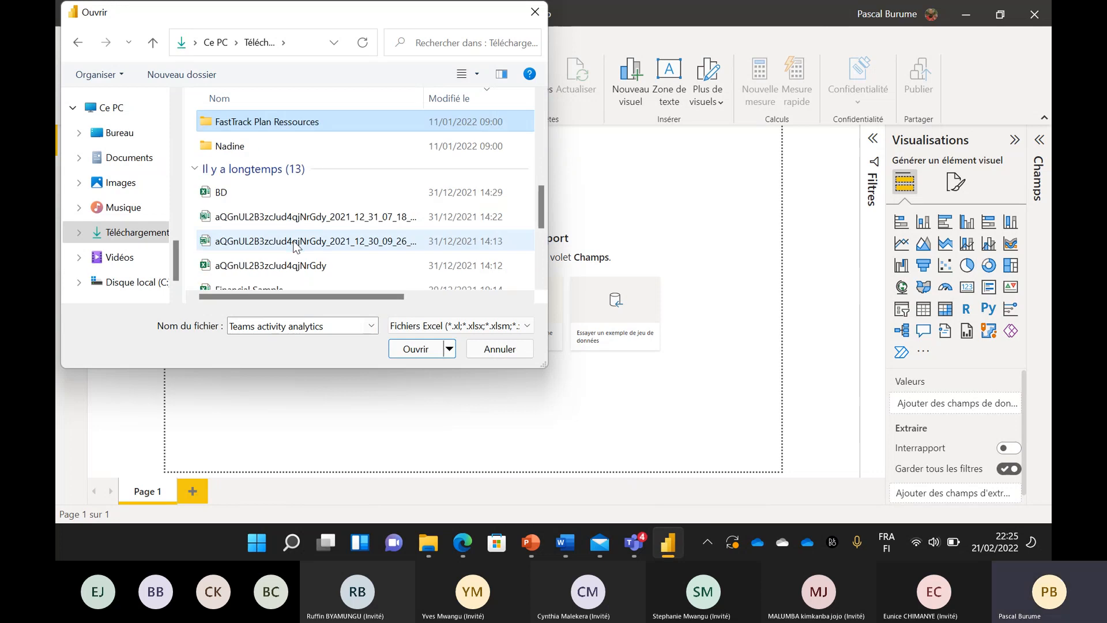
{"action": "scroll", "coordinate": [288, 173], "scroll_direction": "down", "scroll_amount": 3}
{"action": "left_click", "coordinate": [271, 122]}
{"action": "left_click", "coordinate": [415, 353]}
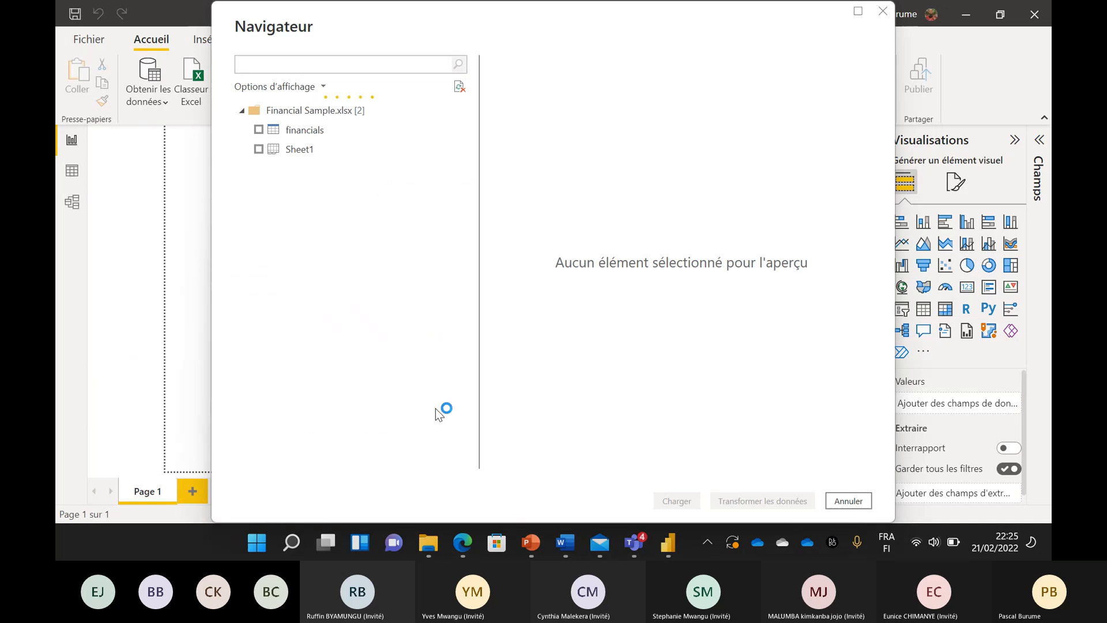
Step: Preview the columns of the financials table, load it into the report and expand its list of fields
{"action": "left_click", "coordinate": [258, 130]}
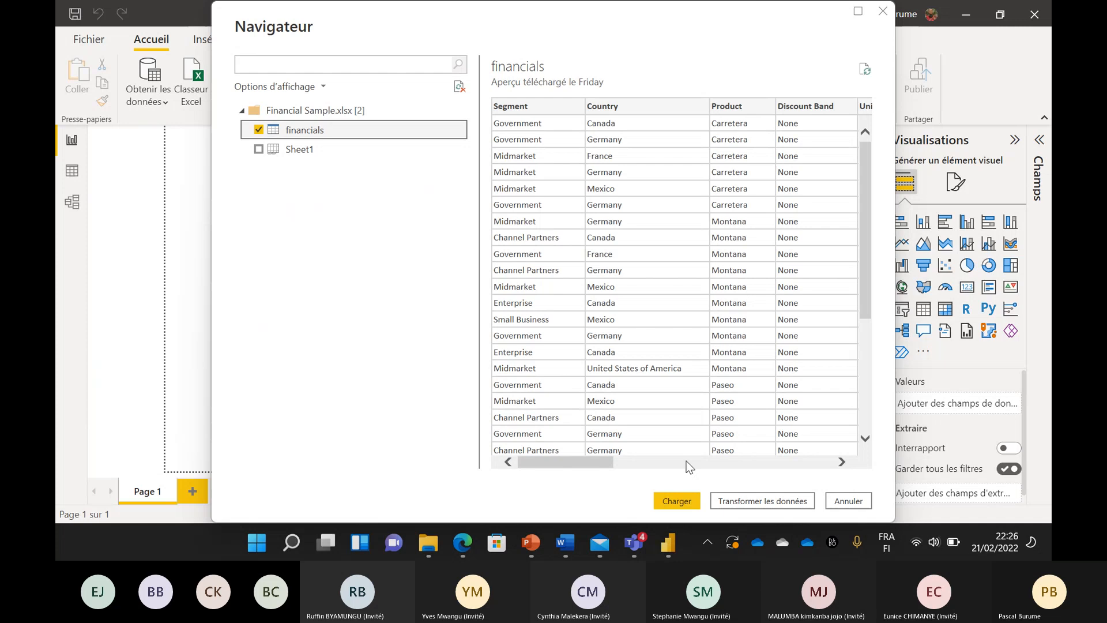
{"action": "left_click", "coordinate": [686, 461]}
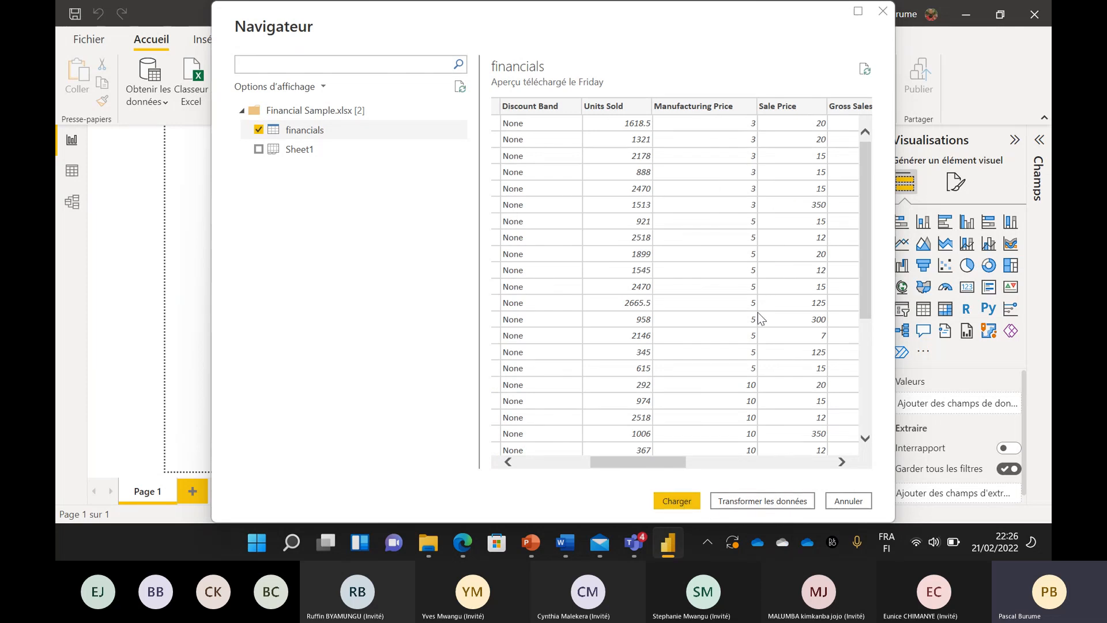
{"action": "scroll", "coordinate": [758, 312], "scroll_direction": "right", "scroll_amount": 4}
{"action": "scroll", "coordinate": [759, 317], "scroll_direction": "right", "scroll_amount": 2}
{"action": "scroll", "coordinate": [760, 317], "scroll_direction": "left", "scroll_amount": 5}
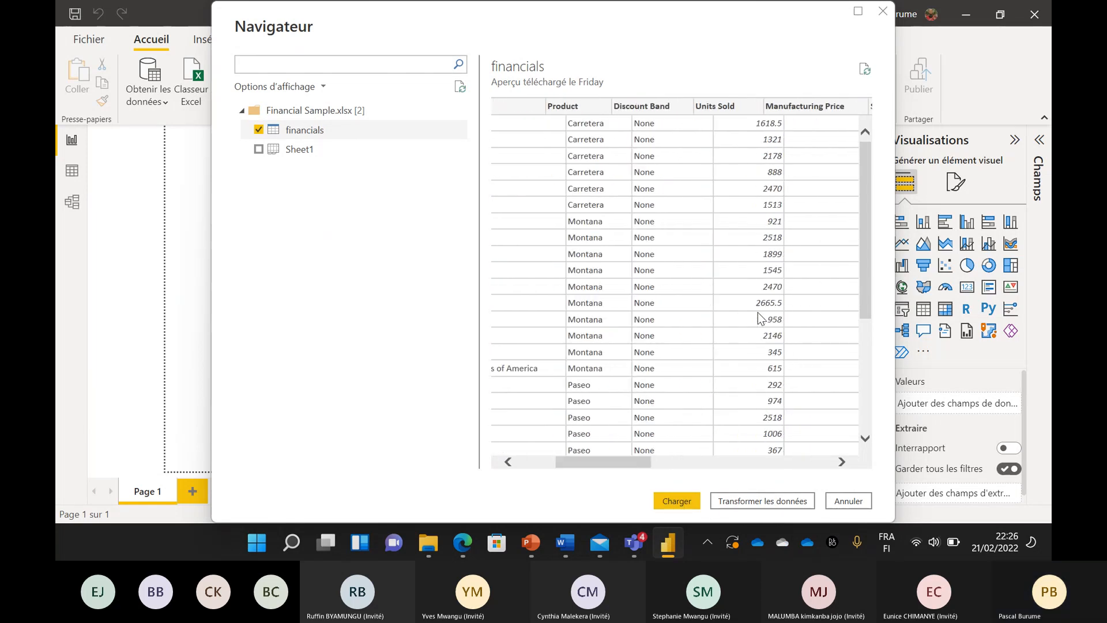
{"action": "scroll", "coordinate": [759, 318], "scroll_direction": "left", "scroll_amount": 3}
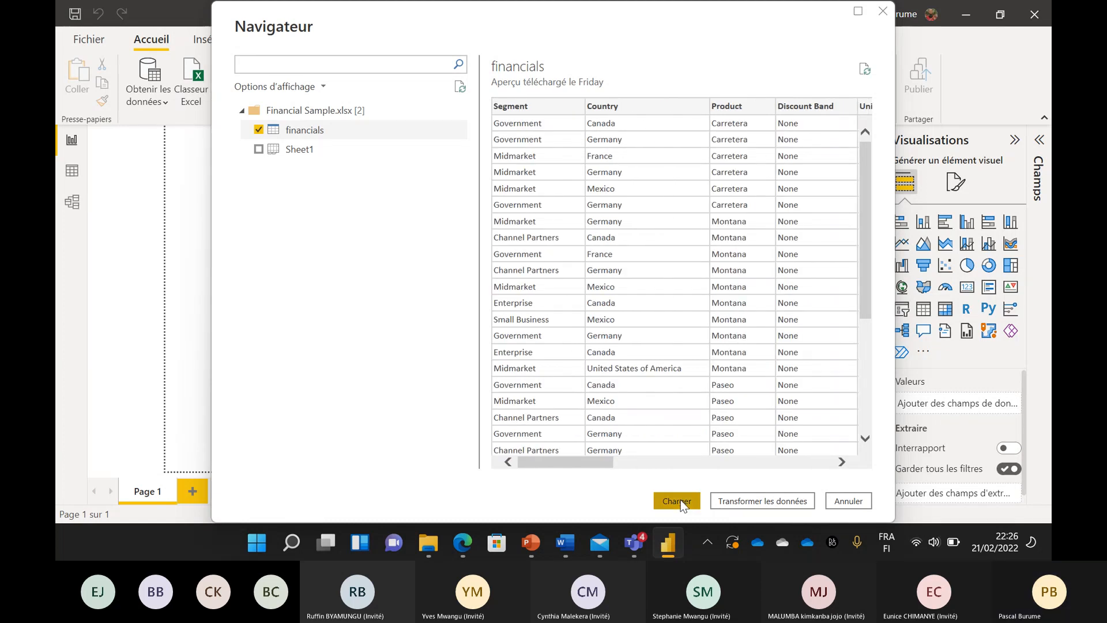
{"action": "left_click", "coordinate": [679, 501]}
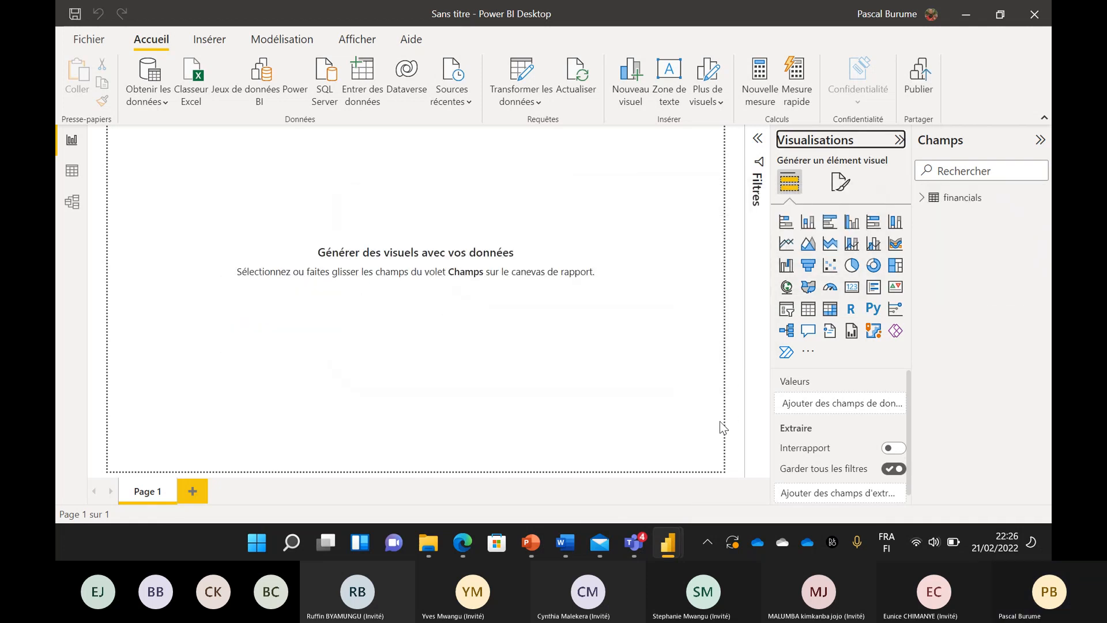
{"action": "left_click", "coordinate": [921, 198]}
{"action": "left_click", "coordinate": [921, 198]}
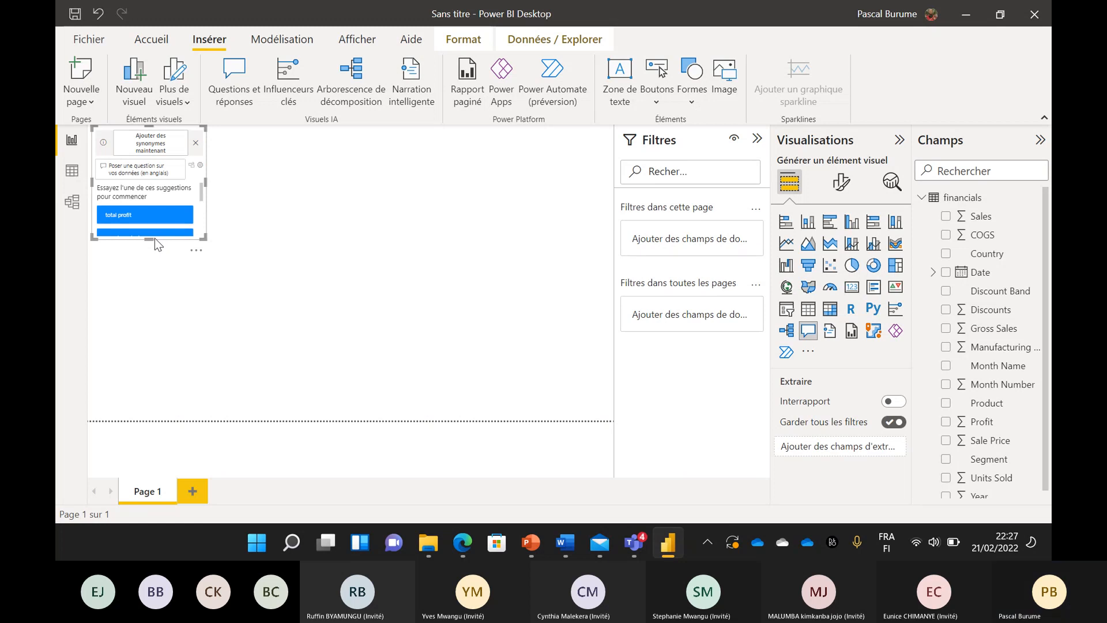
Step: Make the Q&A visual taller and try the suggested questions total profit, count products and maximum gross sale, clearing the answers
{"action": "left_click_drag", "start_coordinate": [149, 239], "coordinate": [136, 335]}
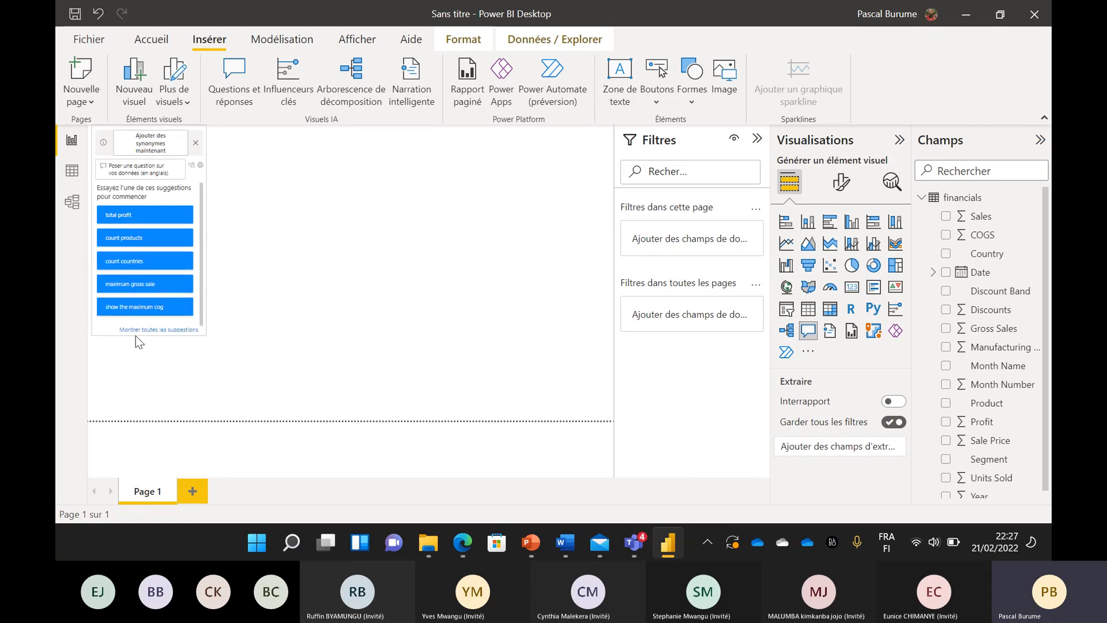
{"action": "left_click", "coordinate": [144, 224]}
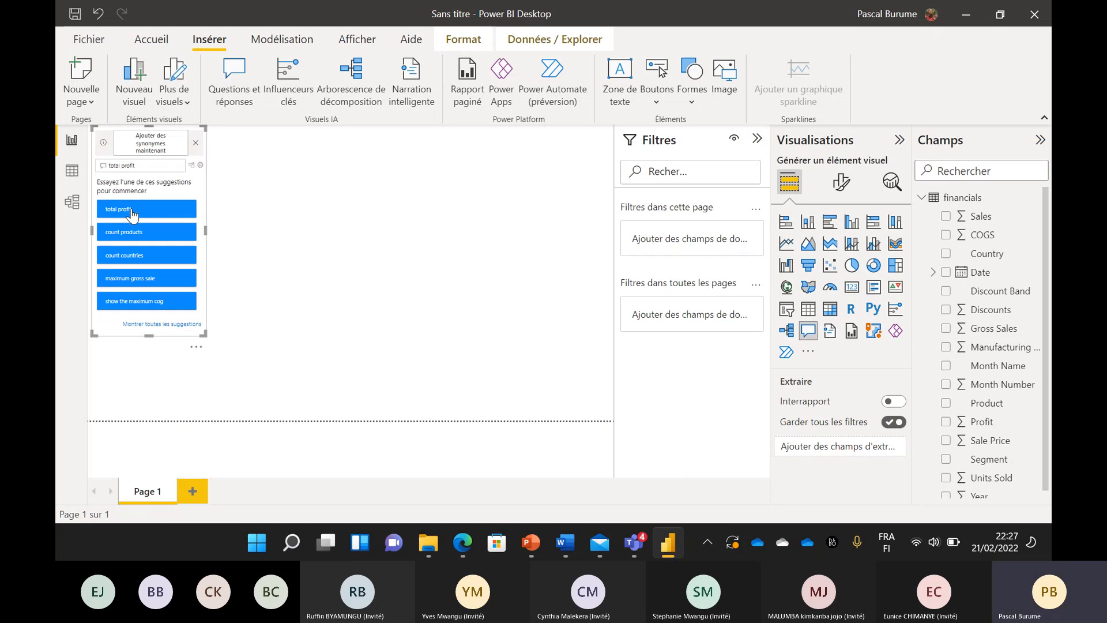
{"action": "left_click", "coordinate": [132, 215]}
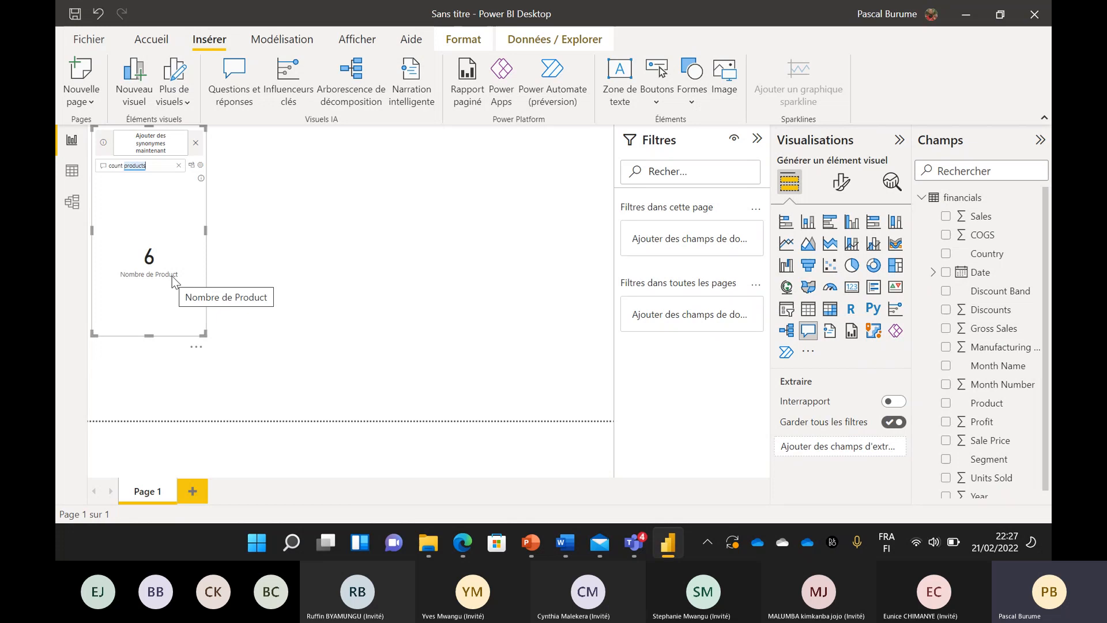
{"action": "left_click", "coordinate": [179, 166]}
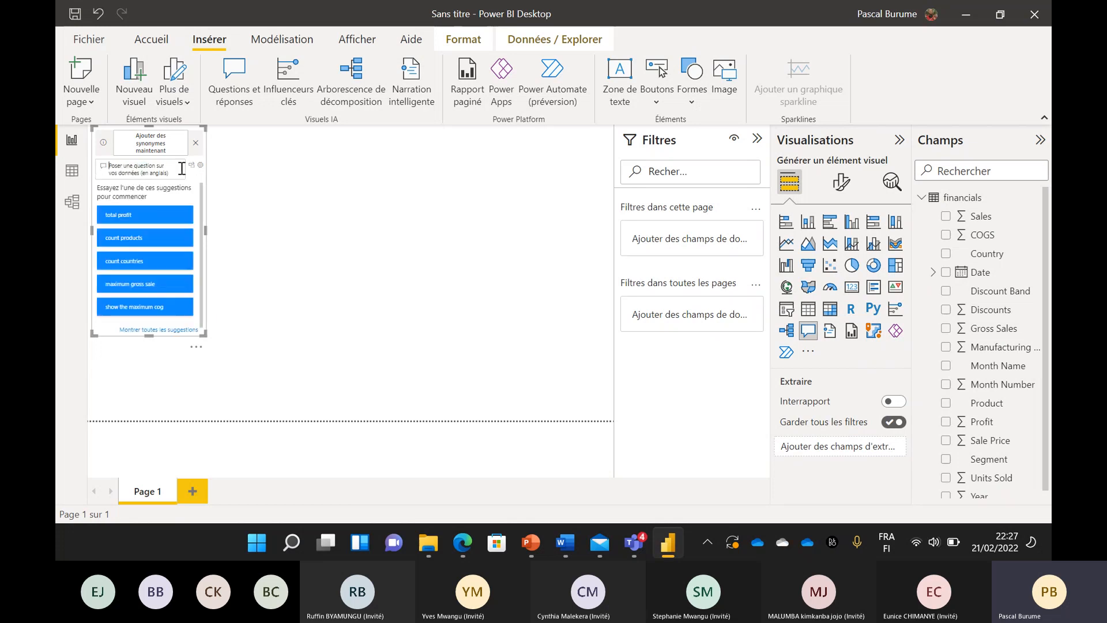
{"action": "left_click", "coordinate": [149, 289]}
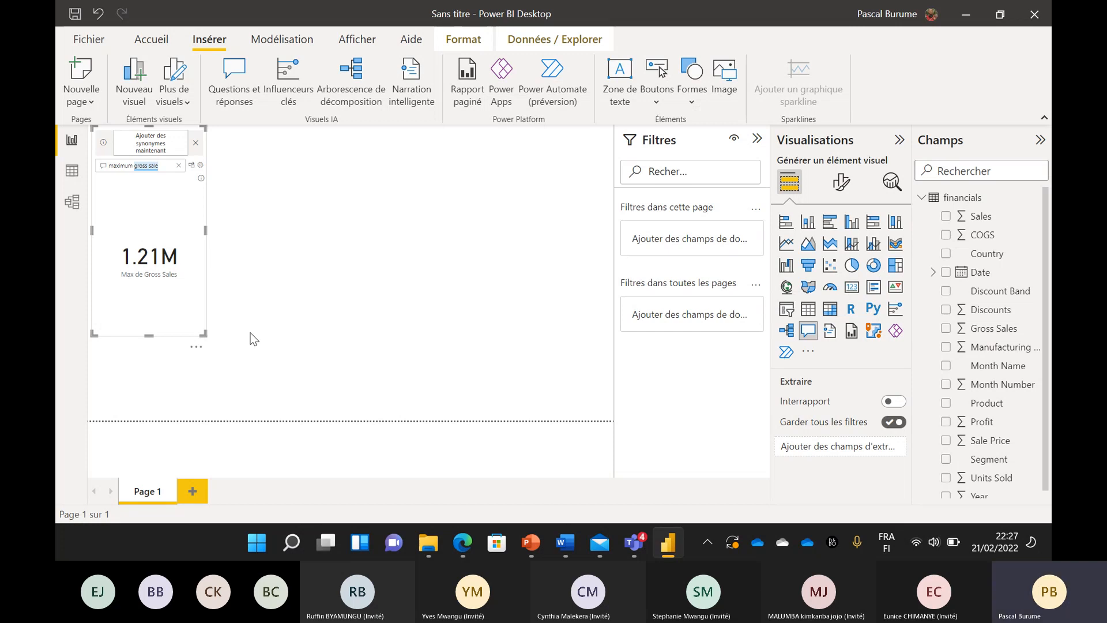
{"action": "left_click", "coordinate": [179, 166]}
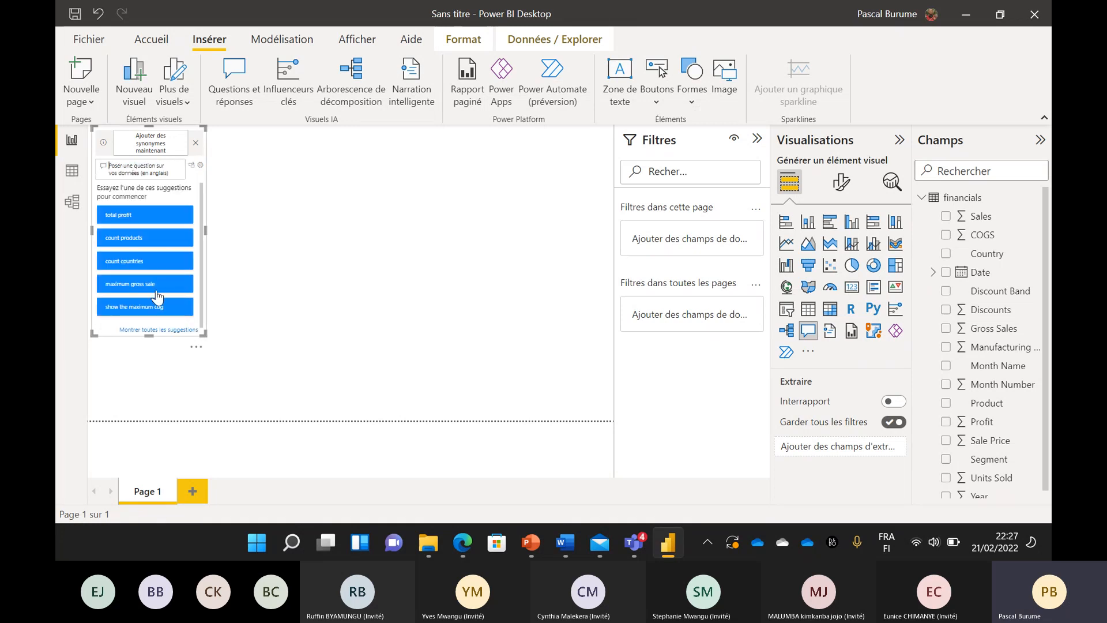
Step: Show all suggested questions in the Q&A visual and stretch it down to the lower edge of the page
{"action": "left_click", "coordinate": [167, 331]}
{"action": "left_click_drag", "start_coordinate": [148, 336], "coordinate": [145, 298]}
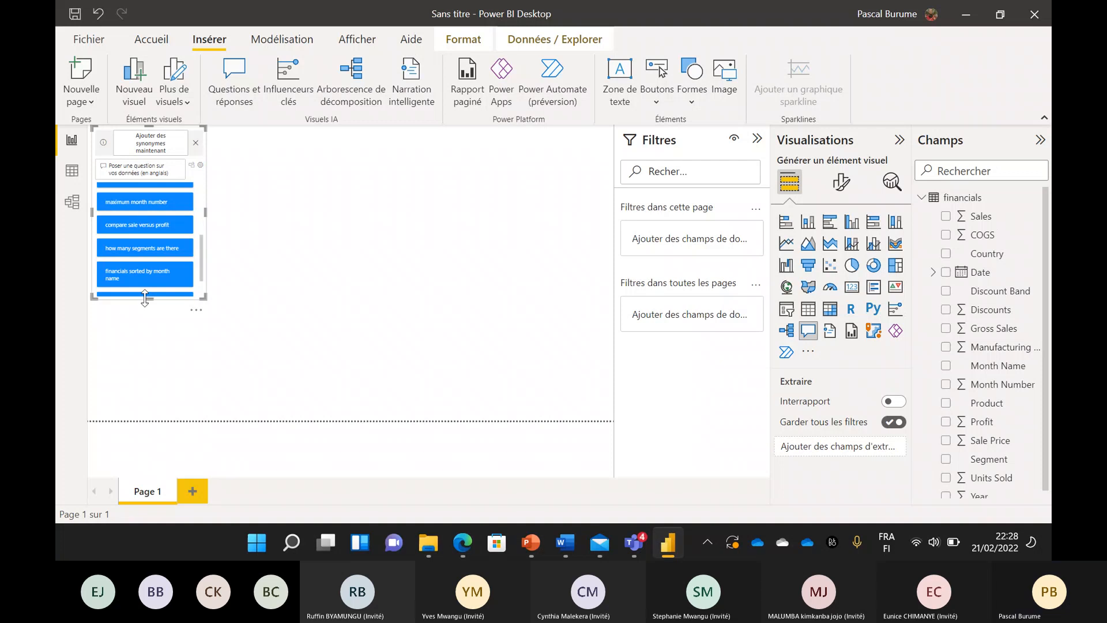
{"action": "left_click_drag", "start_coordinate": [145, 297], "coordinate": [145, 420]}
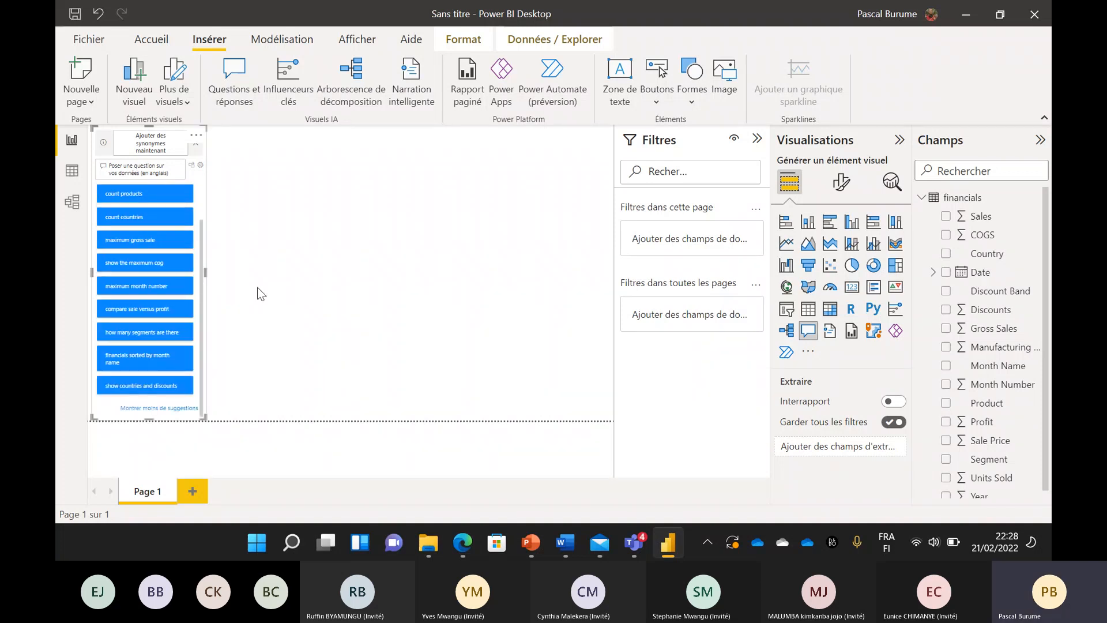
{"action": "left_click", "coordinate": [257, 289]}
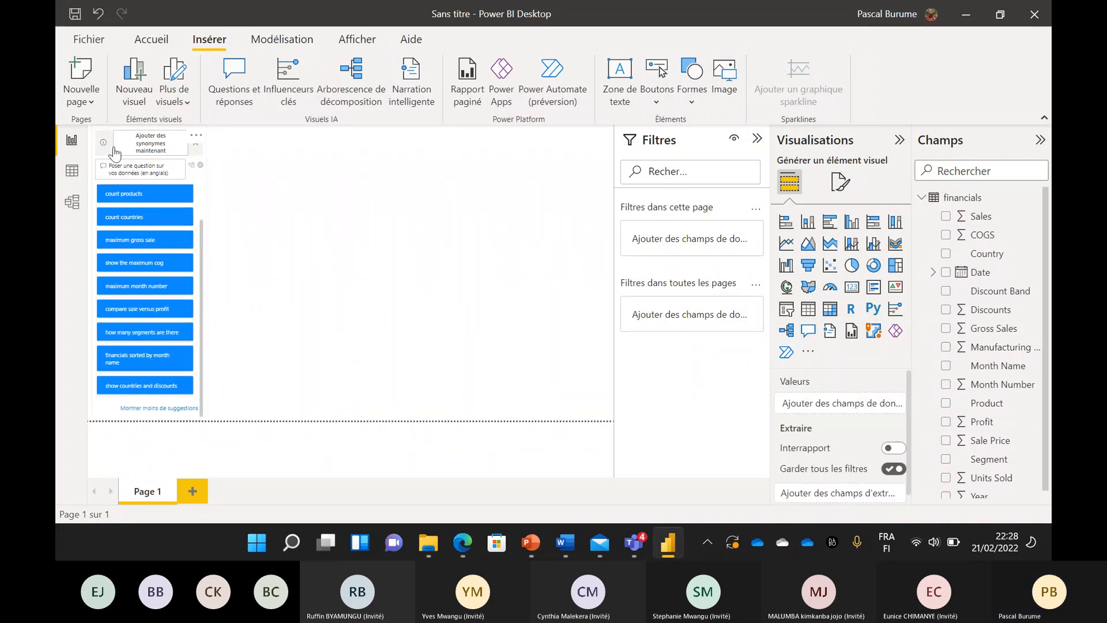
Step: Move the Q&A visual around the canvas and align it with the page's left edge
{"action": "left_click_drag", "start_coordinate": [116, 152], "coordinate": [344, 158]}
{"action": "left_click_drag", "start_coordinate": [346, 160], "coordinate": [268, 144]}
{"action": "left_click_drag", "start_coordinate": [202, 160], "coordinate": [97, 151]}
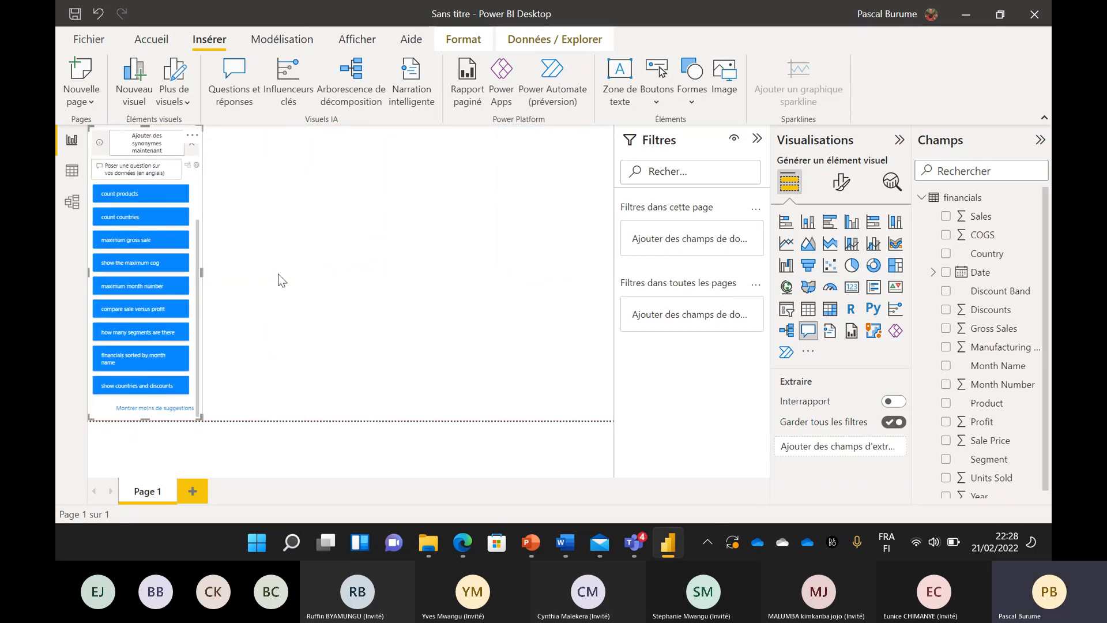
Step: Change the Q&A visual to a KPI visual and insert a new Q&A visual beside it
{"action": "left_click", "coordinate": [895, 288]}
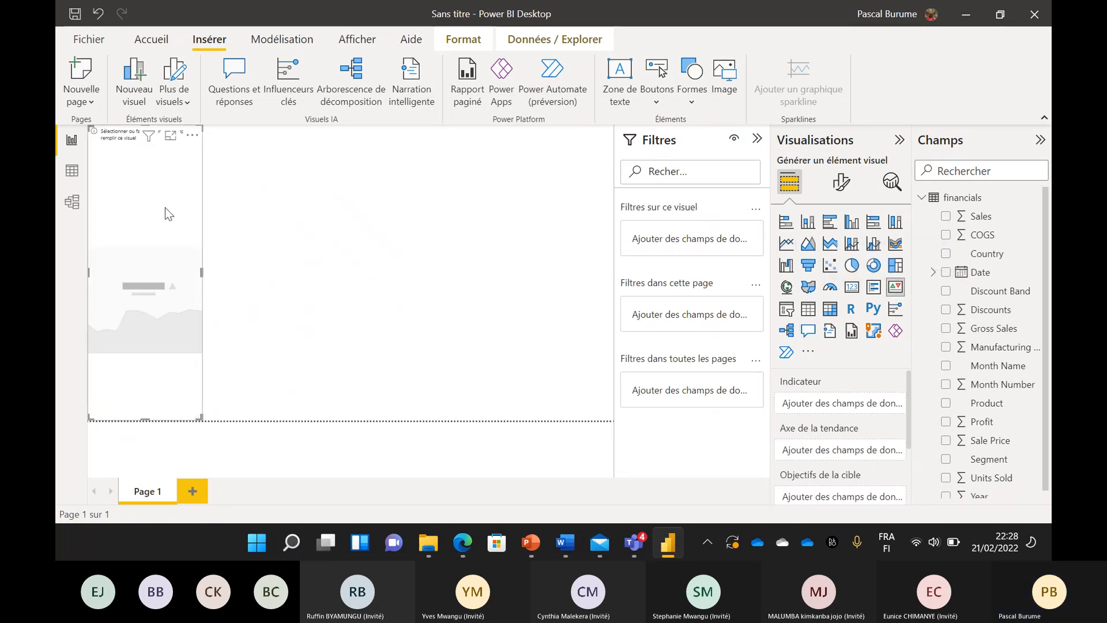
{"action": "left_click", "coordinate": [238, 88]}
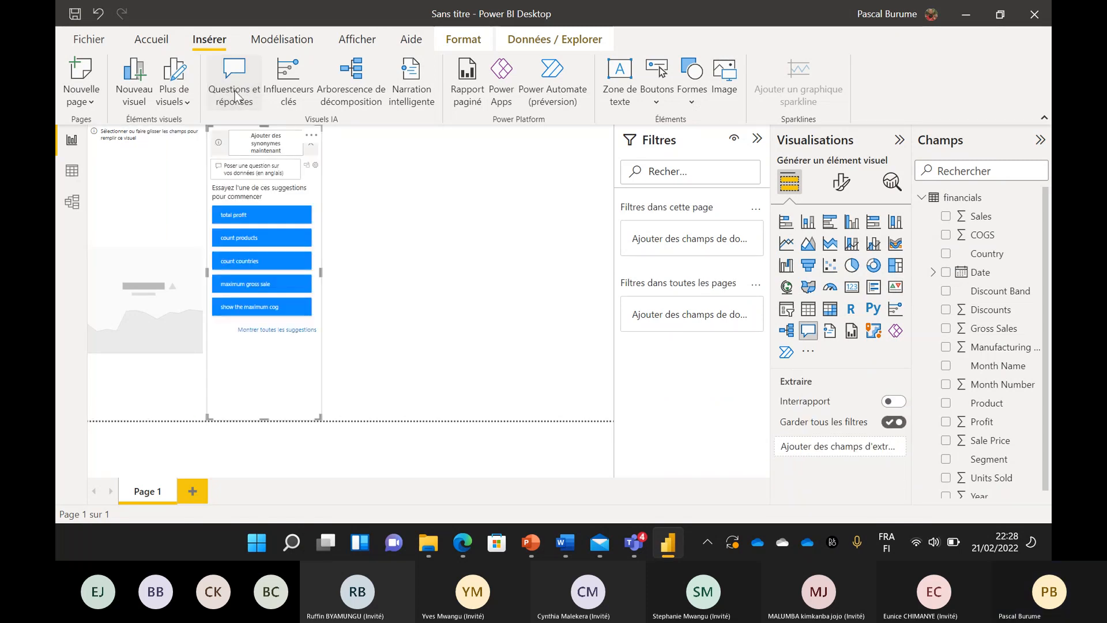
{"action": "left_click", "coordinate": [157, 151]}
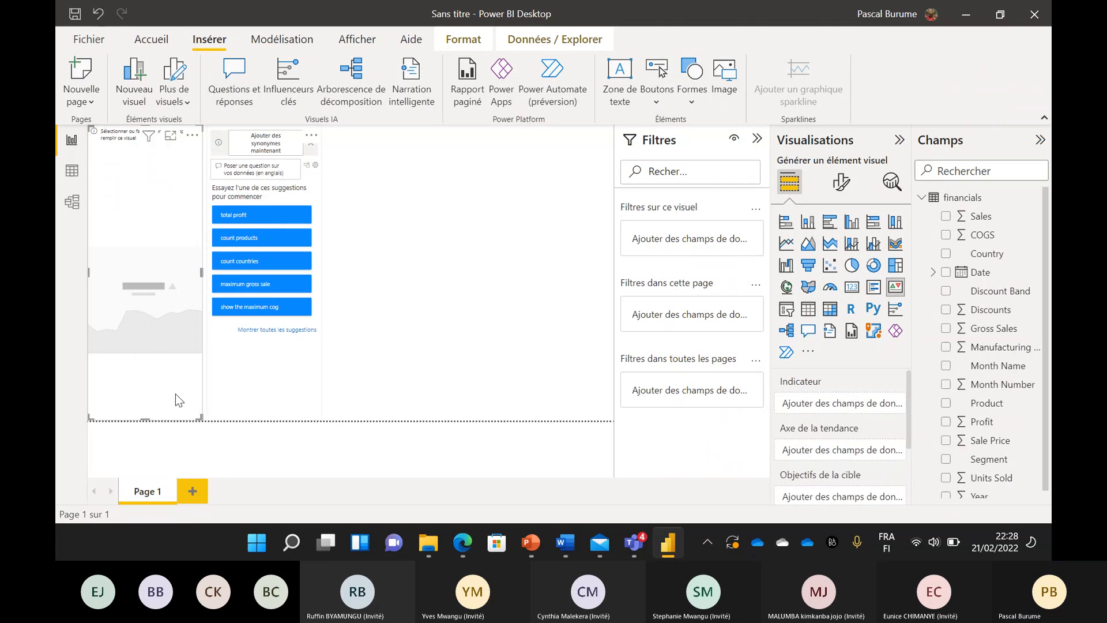
{"action": "left_click", "coordinate": [233, 385]}
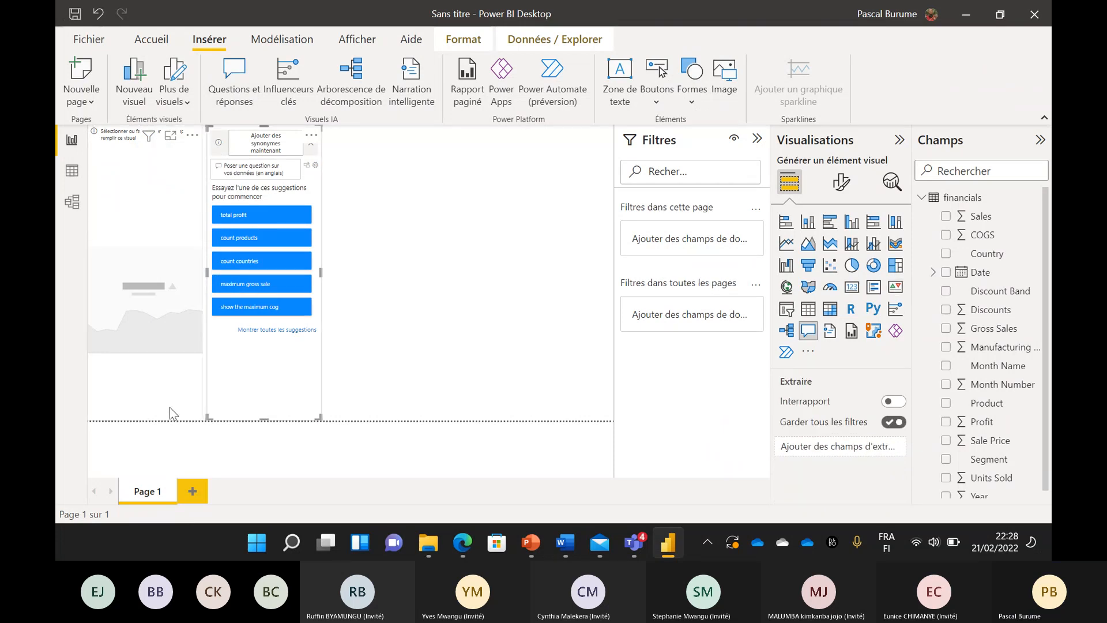
Step: Delete the empty KPI visual and move the Q&A visual to the page's left edge
{"action": "left_click", "coordinate": [170, 408]}
{"action": "key", "text": "Delete"}
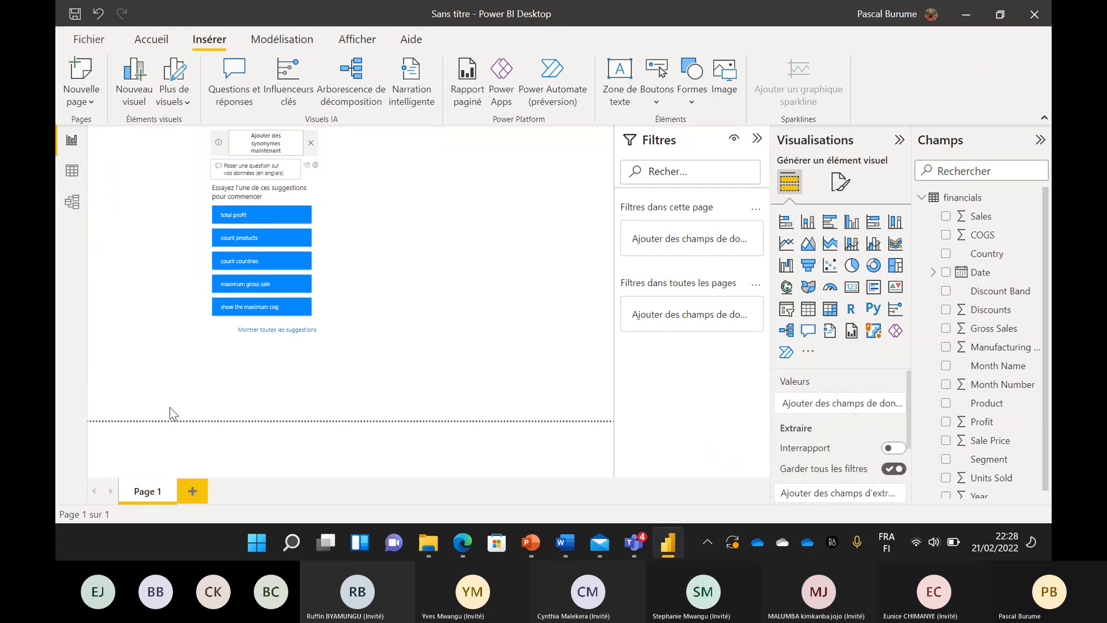
{"action": "left_click", "coordinate": [287, 382]}
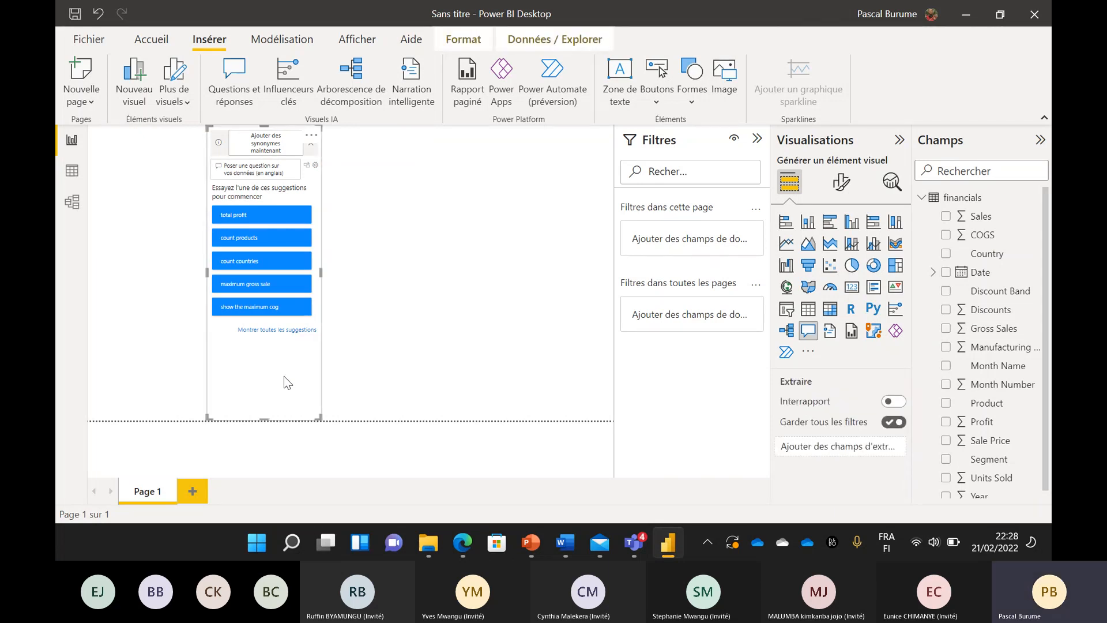
{"action": "left_click_drag", "start_coordinate": [284, 376], "coordinate": [164, 376]}
Step: Insert a new KPI visual beside the Q&A visual and shorten it to roughly a third of the page height
{"action": "left_click", "coordinate": [547, 357]}
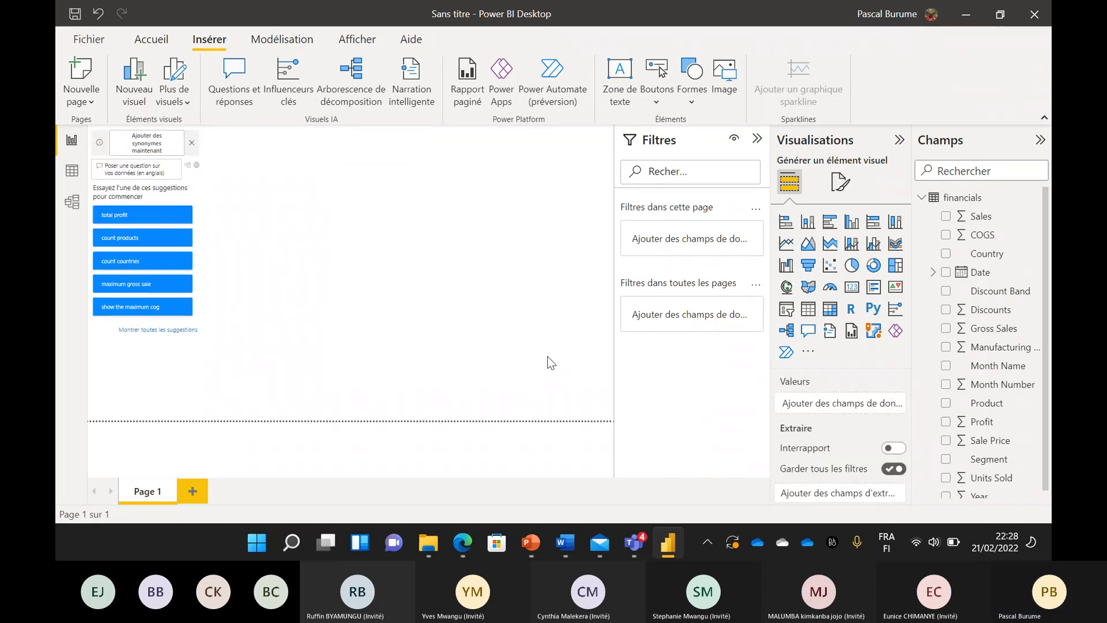
{"action": "left_click", "coordinate": [895, 288]}
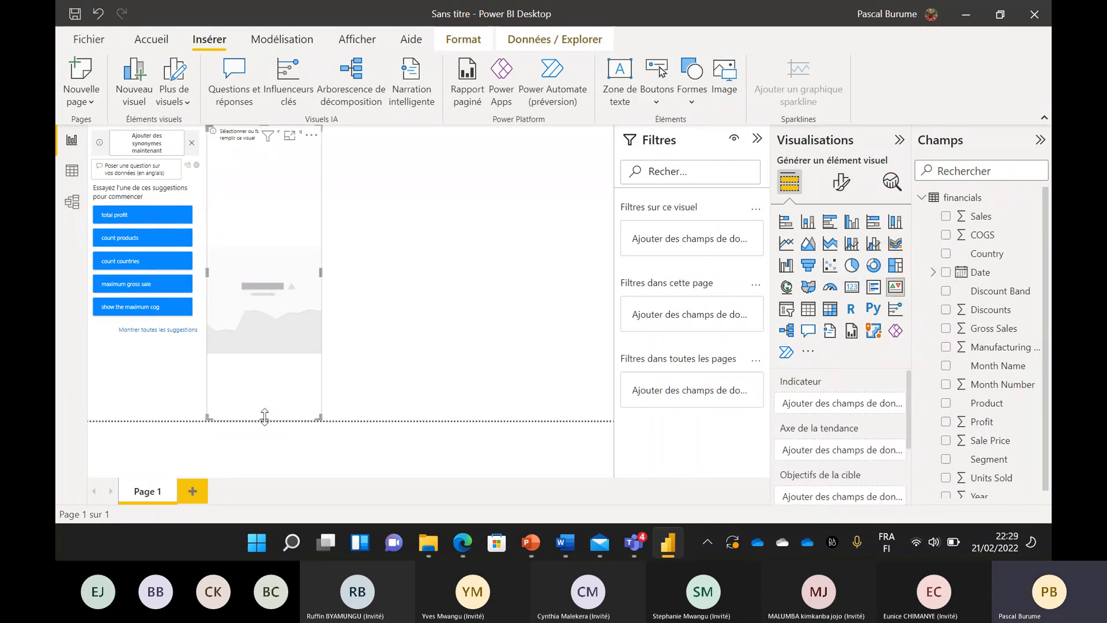
{"action": "left_click_drag", "start_coordinate": [265, 416], "coordinate": [261, 217]}
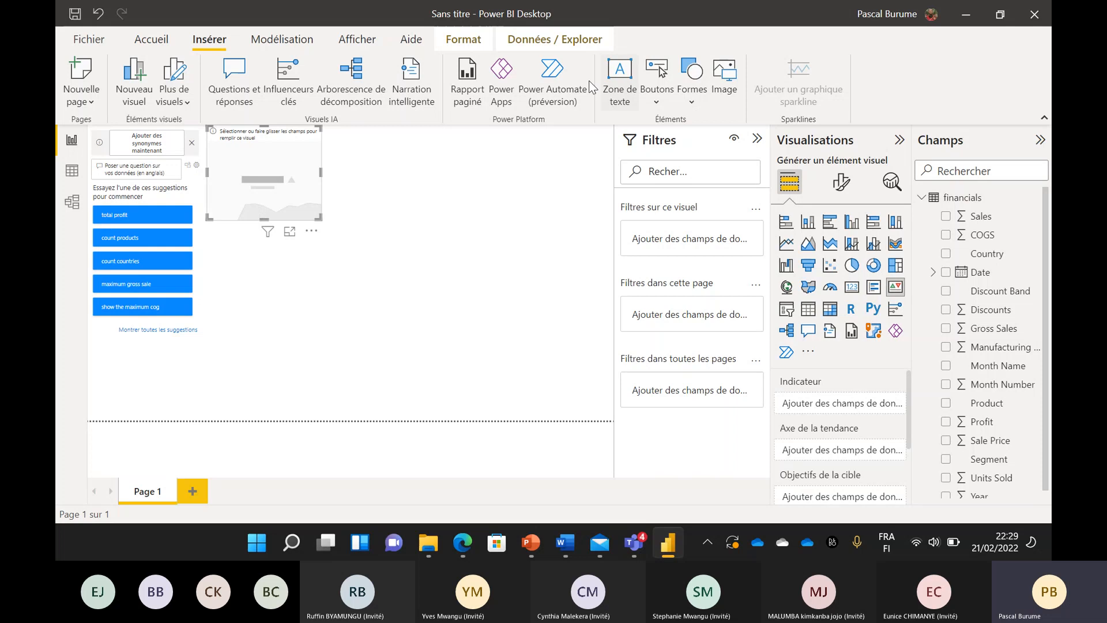
Step: Set the KPI's Indicateur to Sales, its trend axis to Mois from the Date hierarchy and its target to Profit
{"action": "left_click_drag", "start_coordinate": [980, 216], "coordinate": [831, 409]}
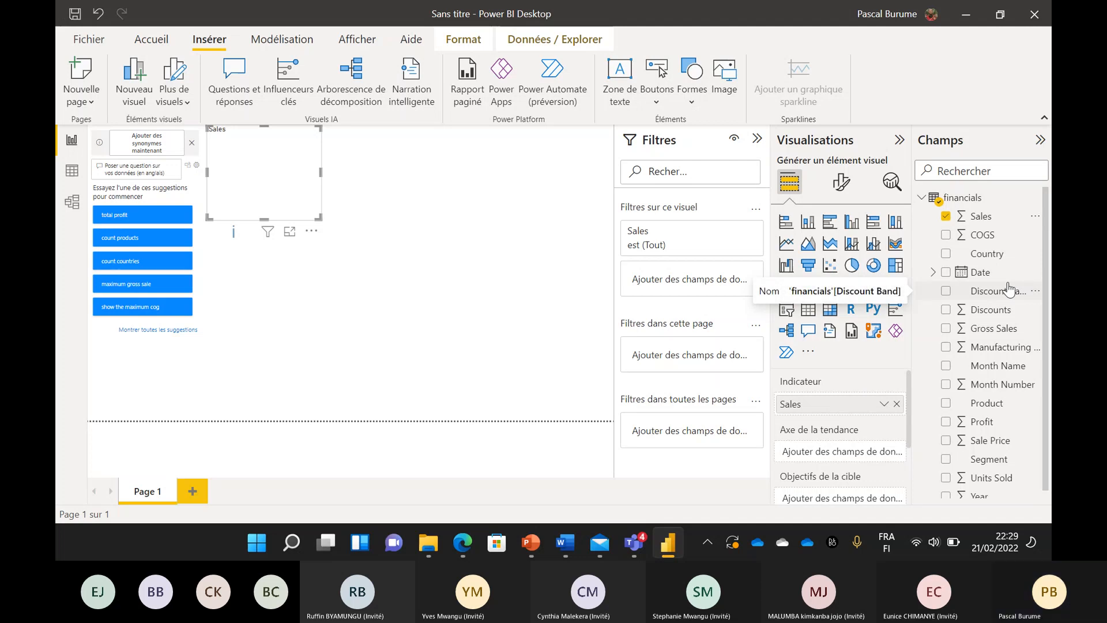
{"action": "left_click", "coordinate": [947, 273]}
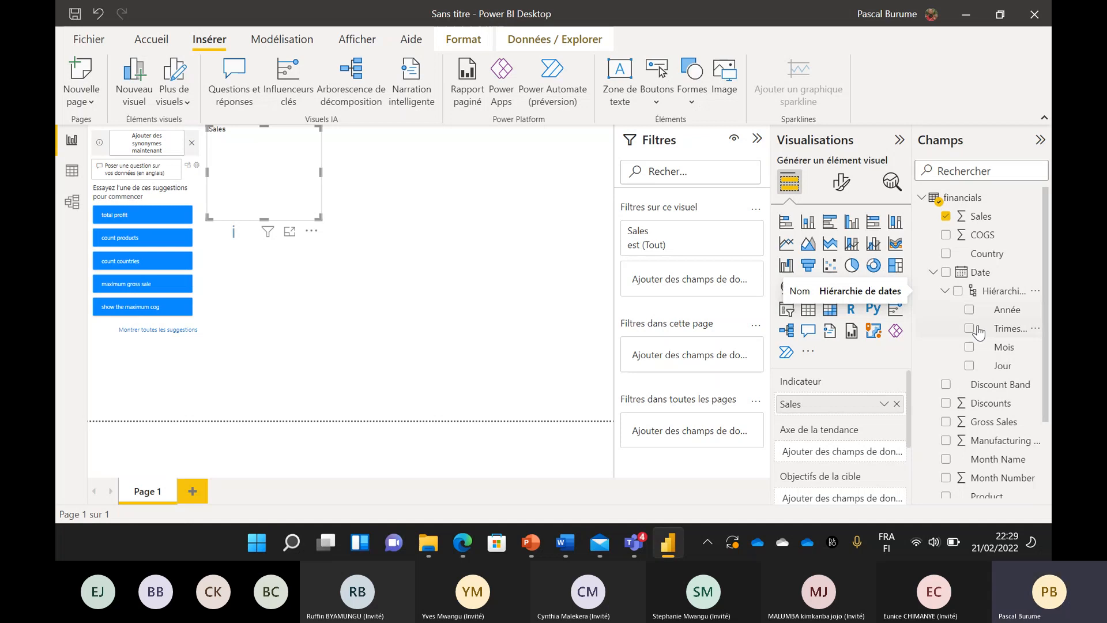
{"action": "left_click", "coordinate": [969, 346]}
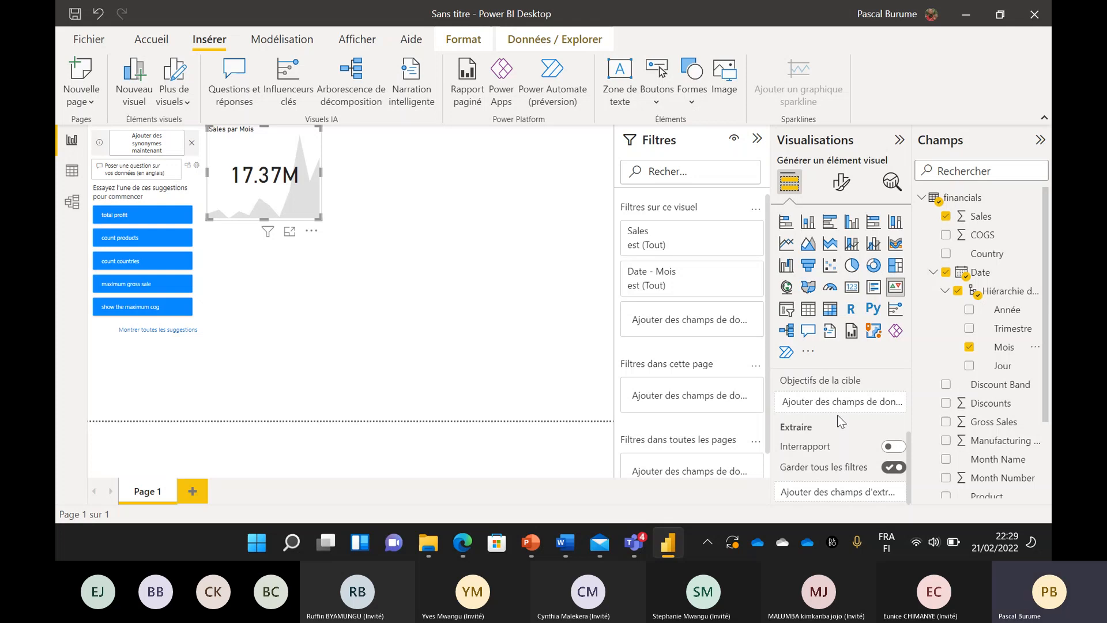
{"action": "left_click_drag", "start_coordinate": [981, 439], "coordinate": [832, 401]}
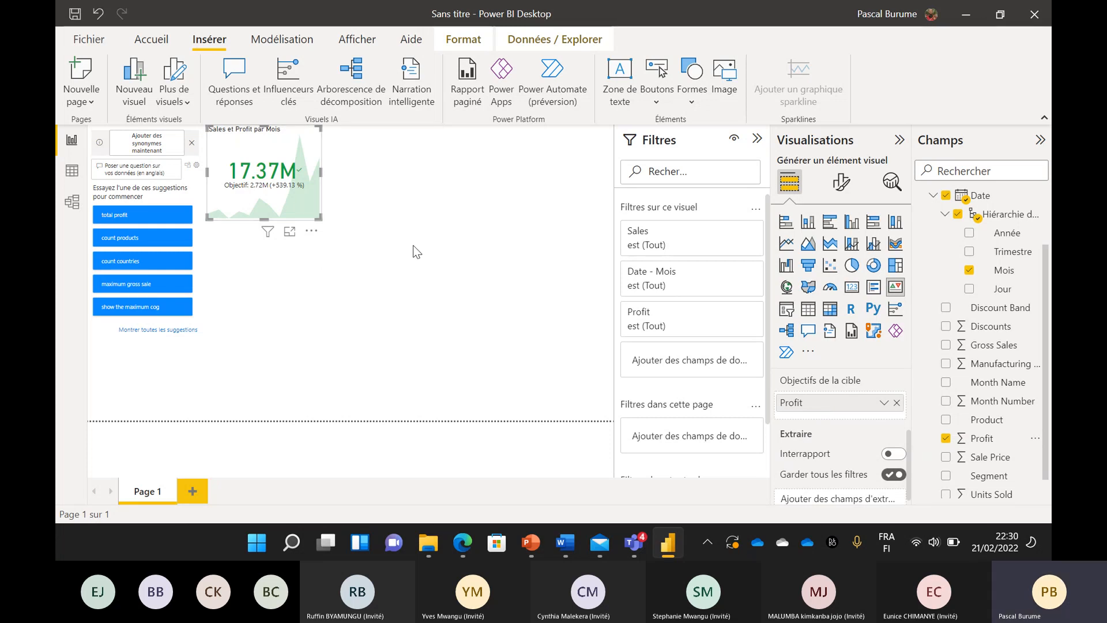
Step: Insert a second KPI visual below the Sales KPI and shorten it to about the same height
{"action": "scroll", "coordinate": [828, 459], "scroll_direction": "up", "scroll_amount": 2}
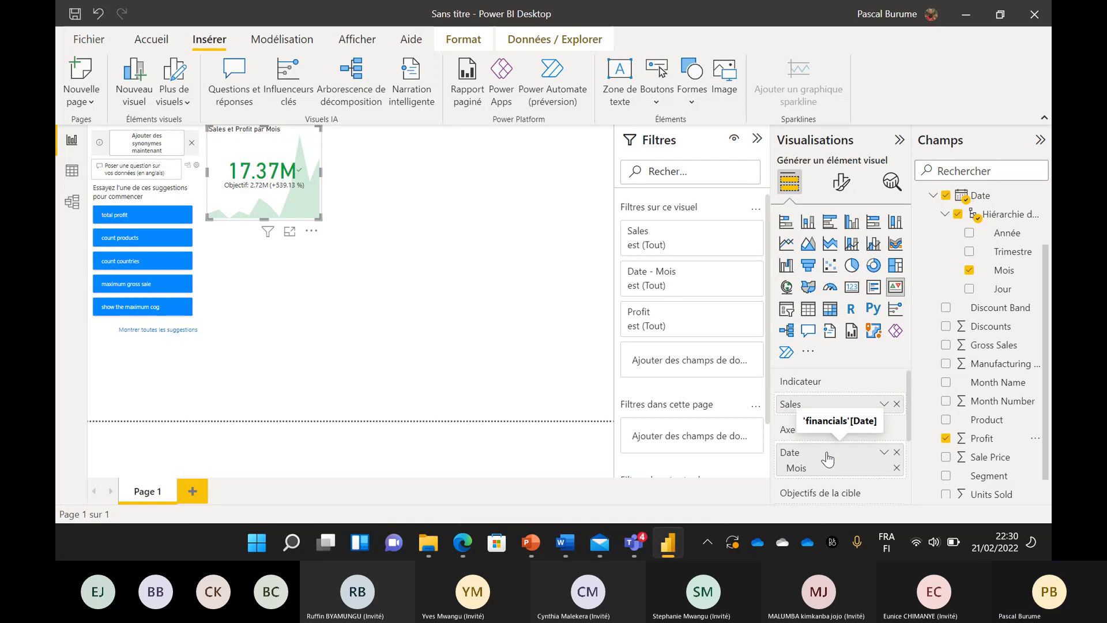
{"action": "scroll", "coordinate": [828, 459], "scroll_direction": "down", "scroll_amount": 3}
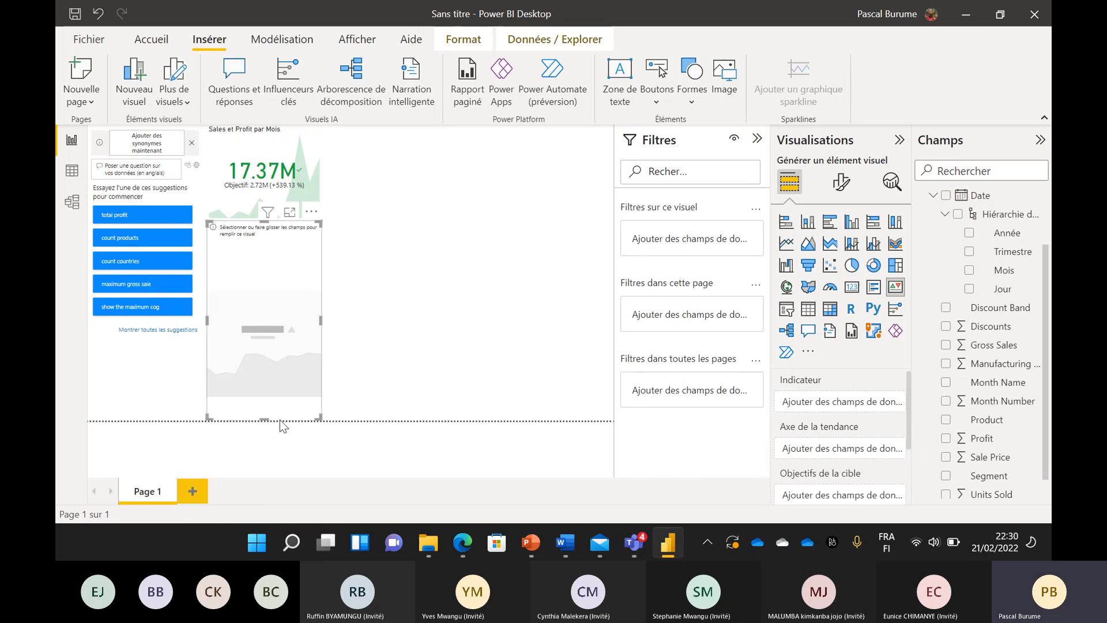
{"action": "left_click_drag", "start_coordinate": [279, 420], "coordinate": [234, 318]}
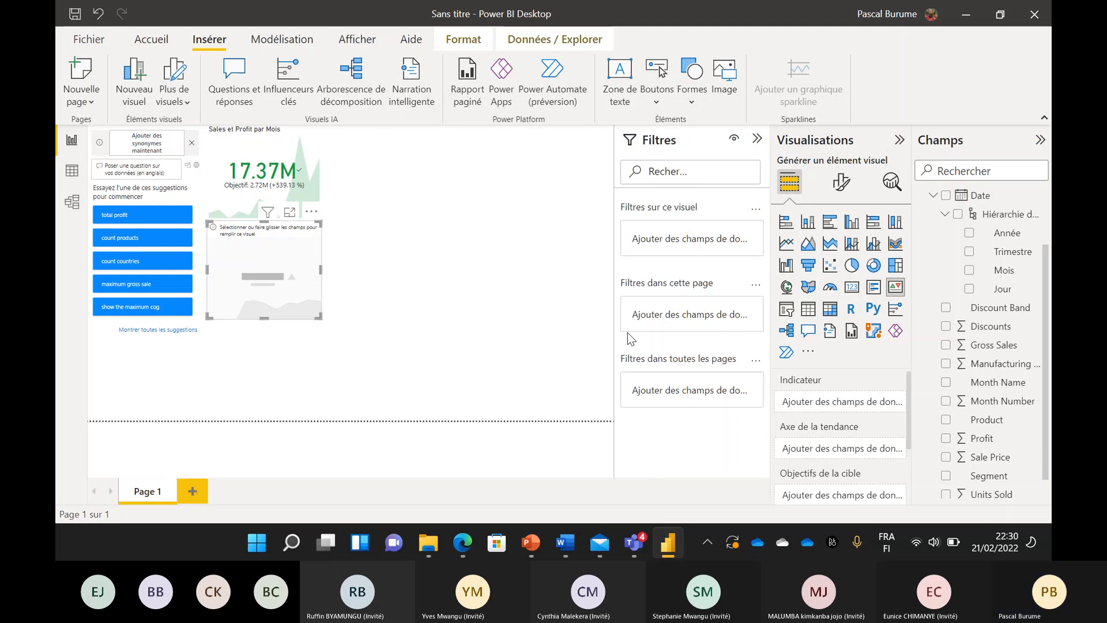
Step: Set the second KPI's Indicateur to Gross Sales, its trend axis to Mois and its target to Profit
{"action": "left_click", "coordinate": [945, 345]}
{"action": "left_click_drag", "start_coordinate": [974, 281], "coordinate": [837, 452]}
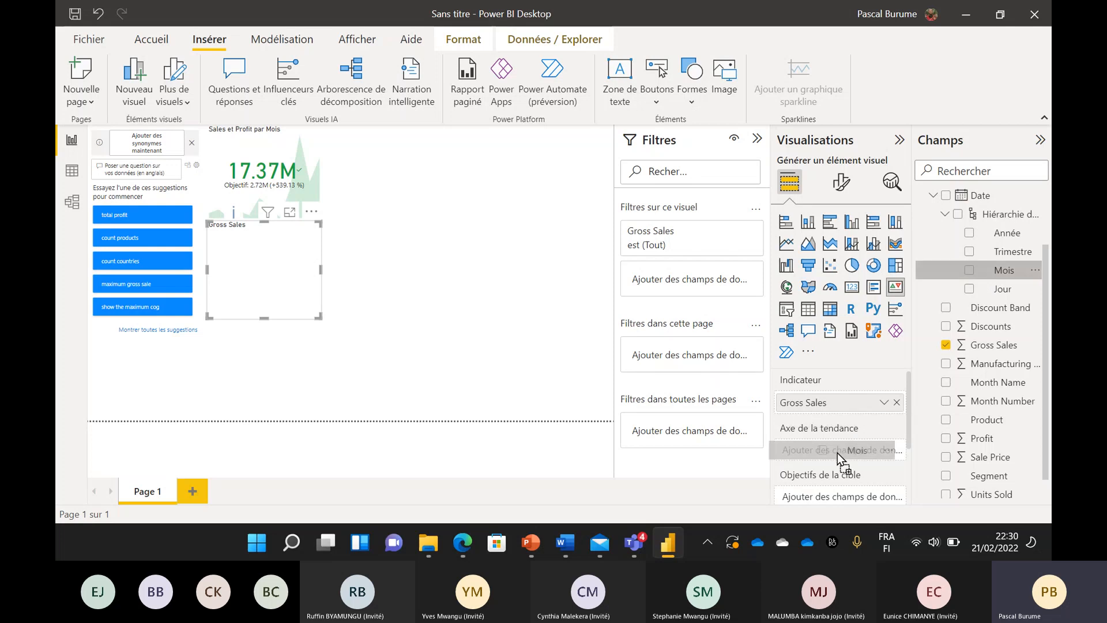
{"action": "scroll", "coordinate": [991, 422], "scroll_direction": "down", "scroll_amount": 1}
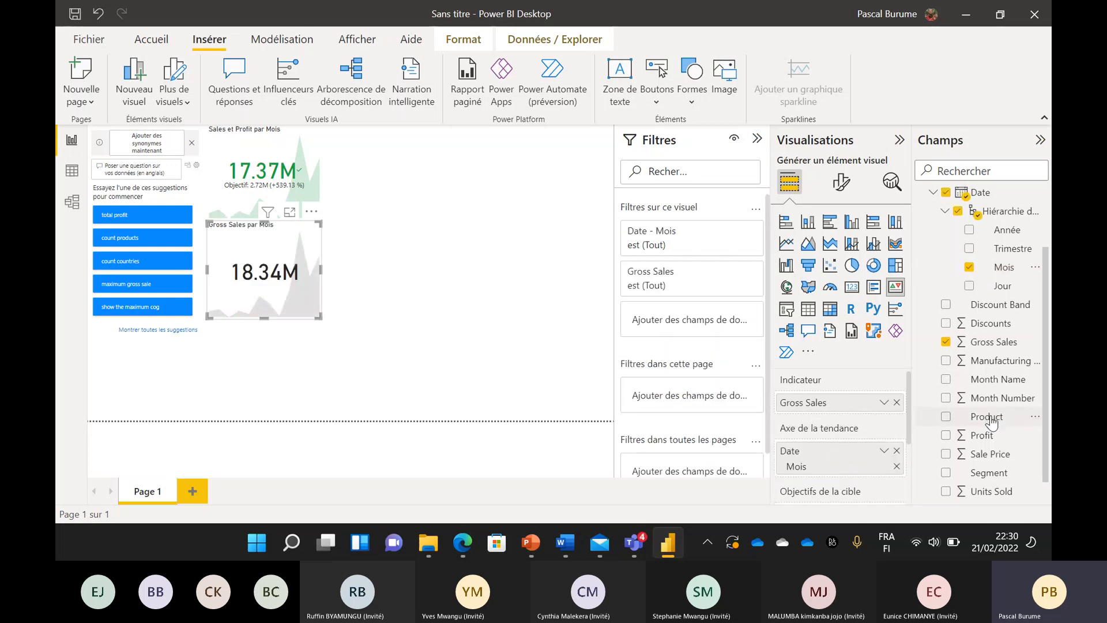
{"action": "scroll", "coordinate": [991, 422], "scroll_direction": "down", "scroll_amount": 1}
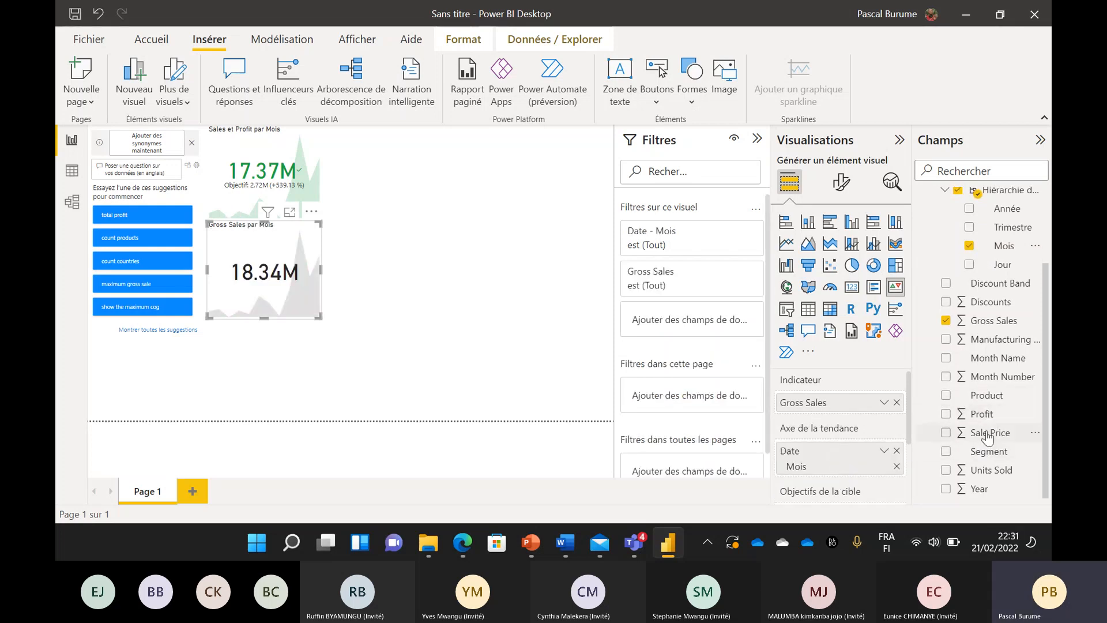
{"action": "left_click_drag", "start_coordinate": [989, 415], "coordinate": [851, 407]}
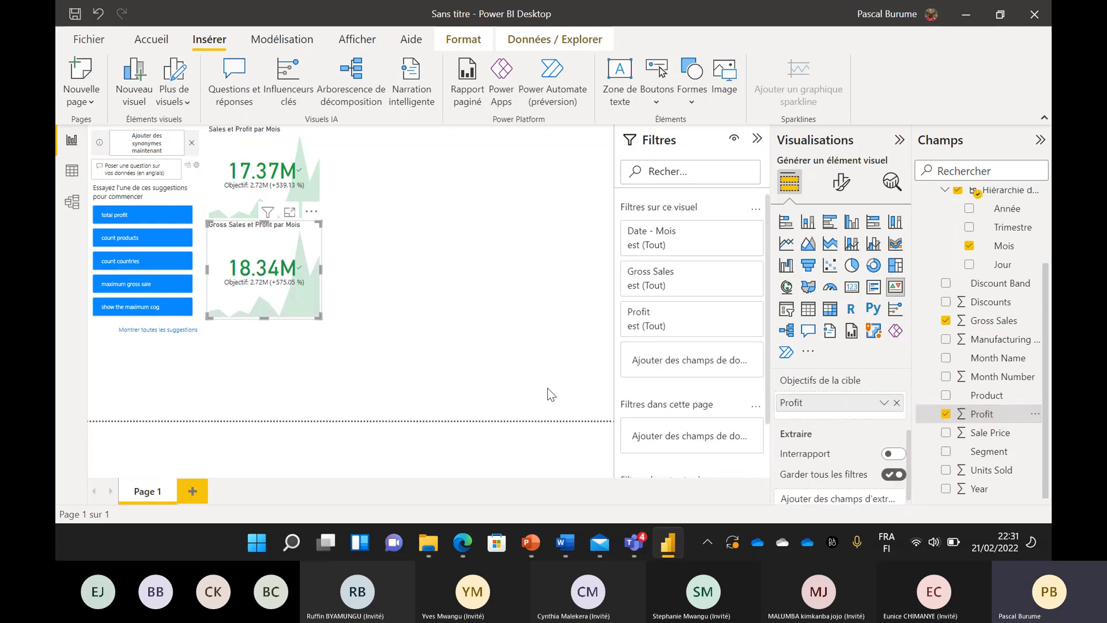
{"action": "left_click", "coordinate": [413, 344]}
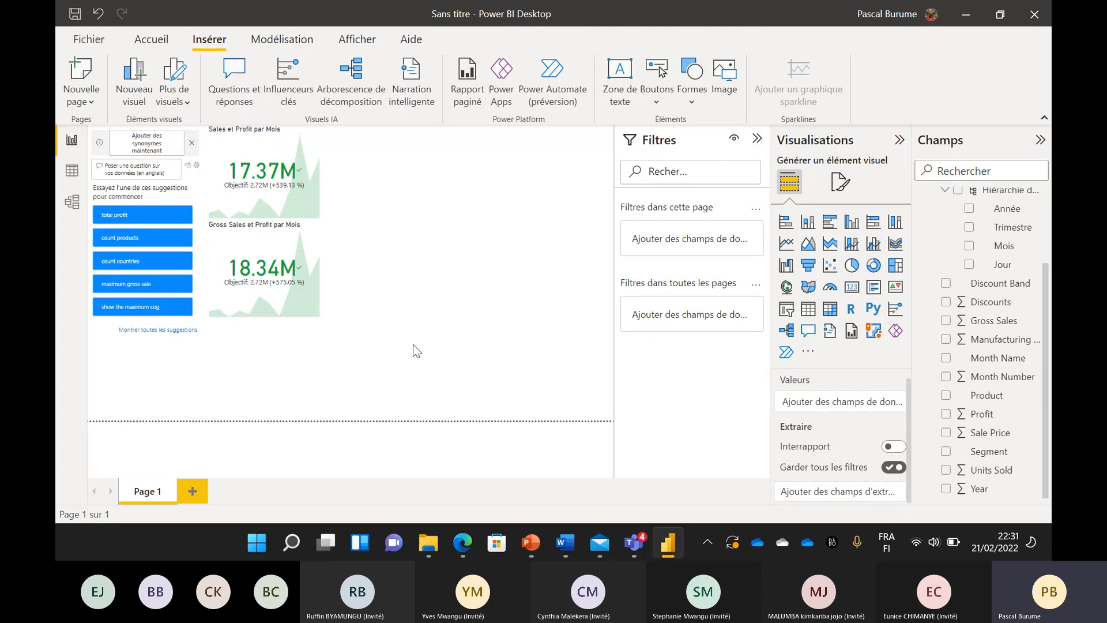
Step: Show all suggested questions in the Q&A visual and reposition the Gross Sales KPI just below the Sales KPI
{"action": "left_click", "coordinate": [158, 329]}
{"action": "left_click_drag", "start_coordinate": [257, 307], "coordinate": [247, 406]}
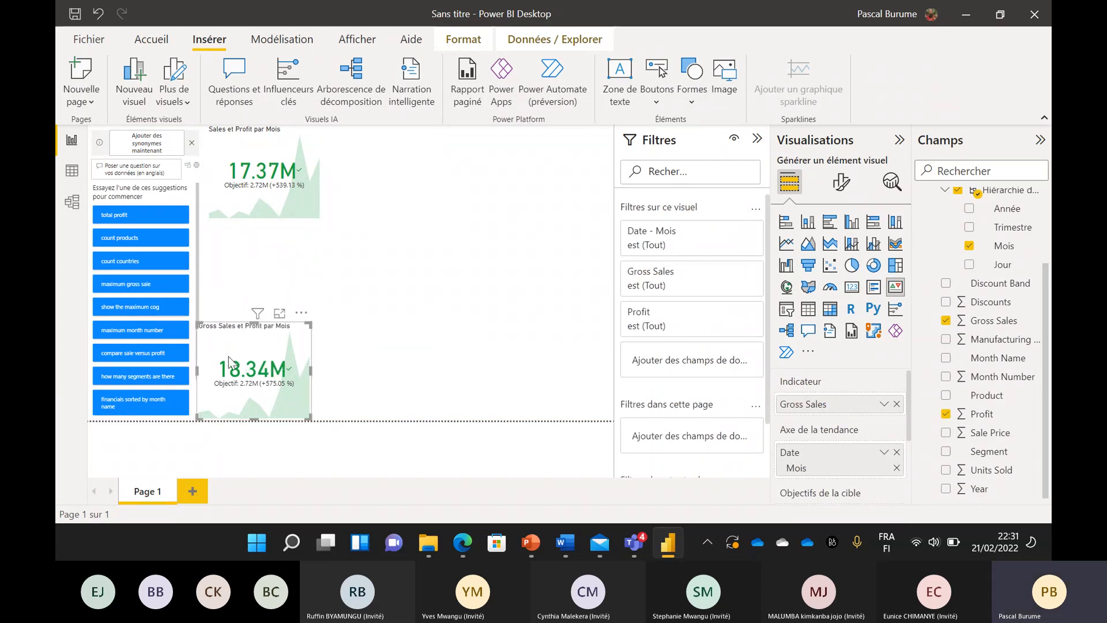
{"action": "left_click_drag", "start_coordinate": [228, 330], "coordinate": [228, 269]}
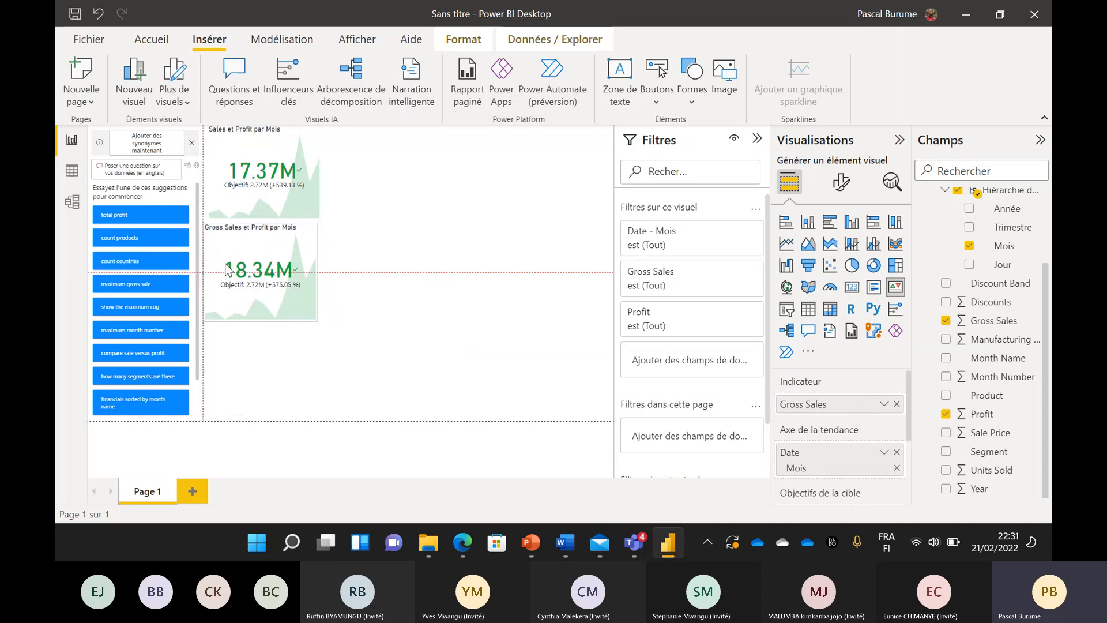
{"action": "left_click", "coordinate": [462, 321]}
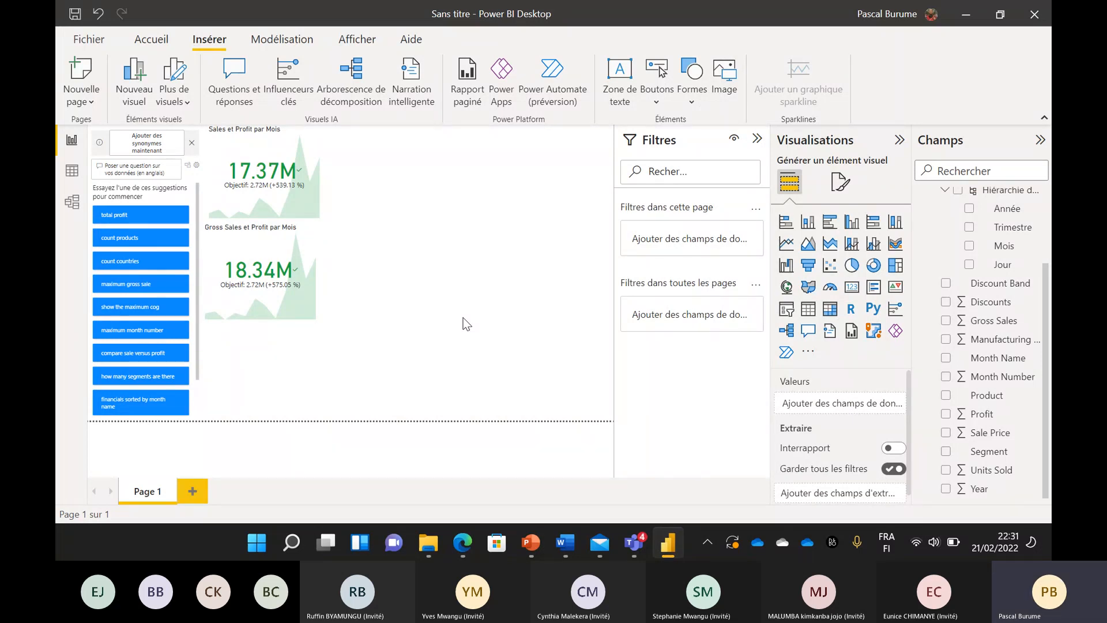
Step: Insert a line and clustered column chart and enlarge it in the free upper area beside the KPI visuals
{"action": "scroll", "coordinate": [1006, 310], "scroll_direction": "up", "scroll_amount": 2}
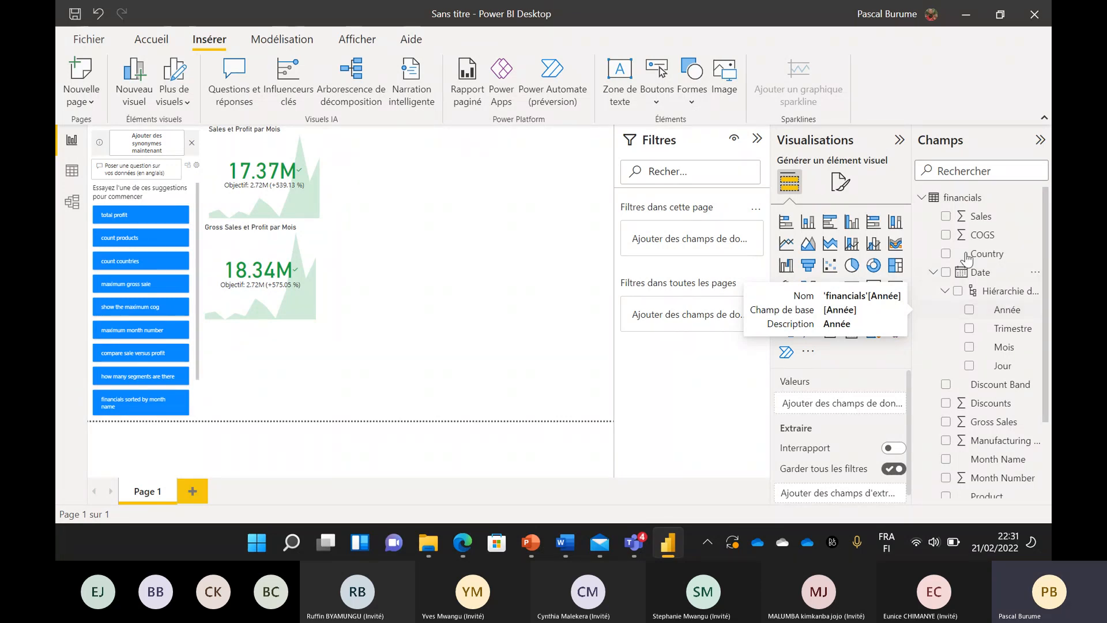
{"action": "left_click", "coordinate": [871, 245]}
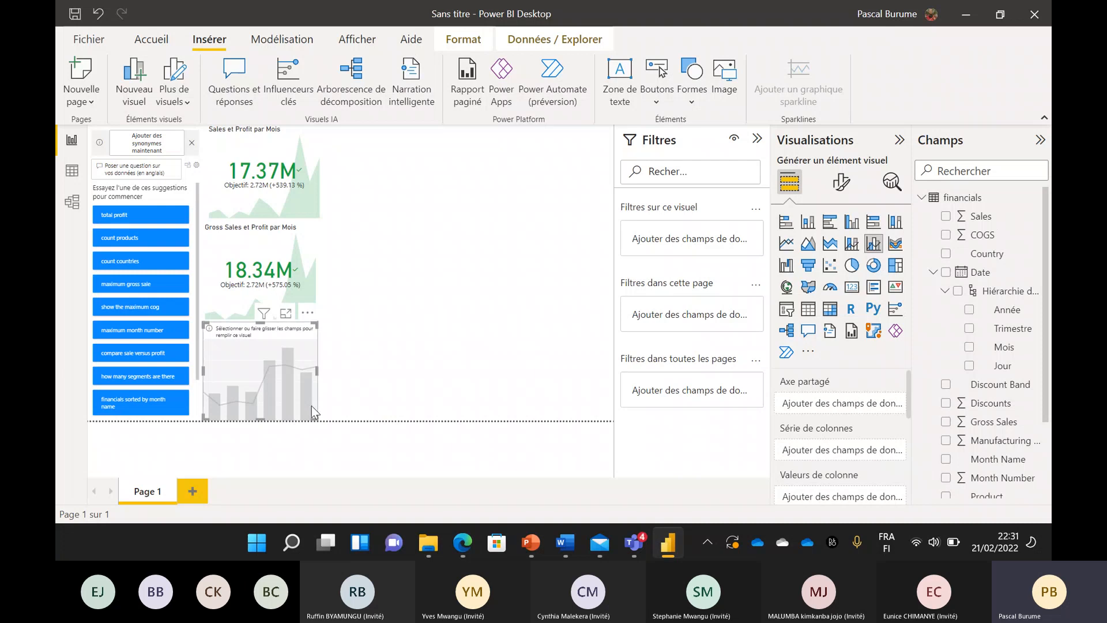
{"action": "left_click_drag", "start_coordinate": [311, 406], "coordinate": [620, 285]}
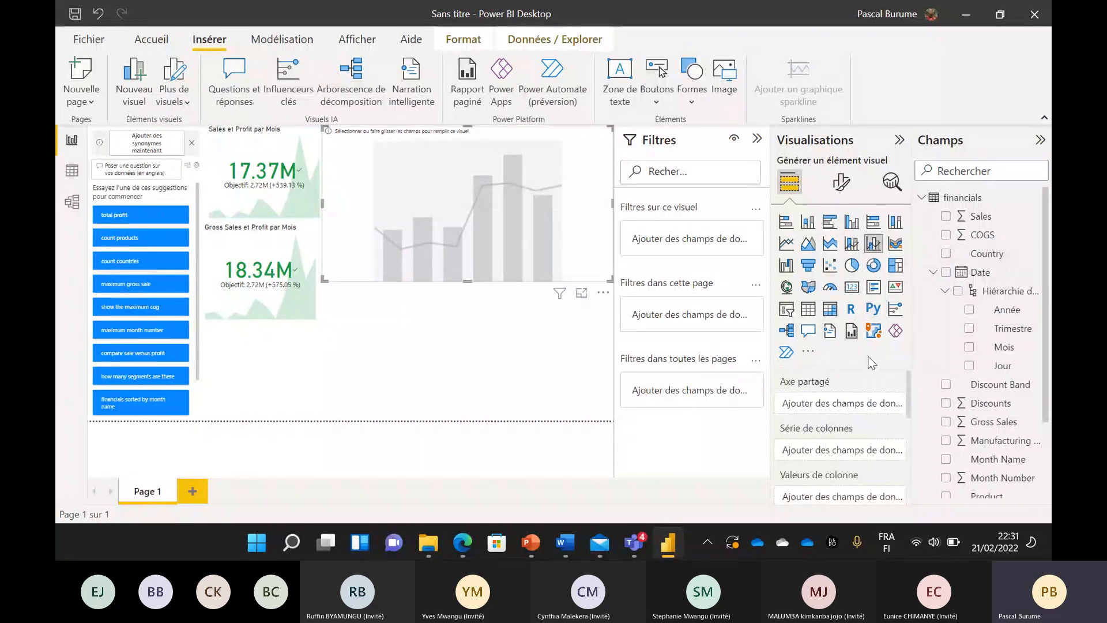
Step: Use Country as the combo chart's shared axis and Sales as its column values
{"action": "left_click", "coordinate": [944, 255]}
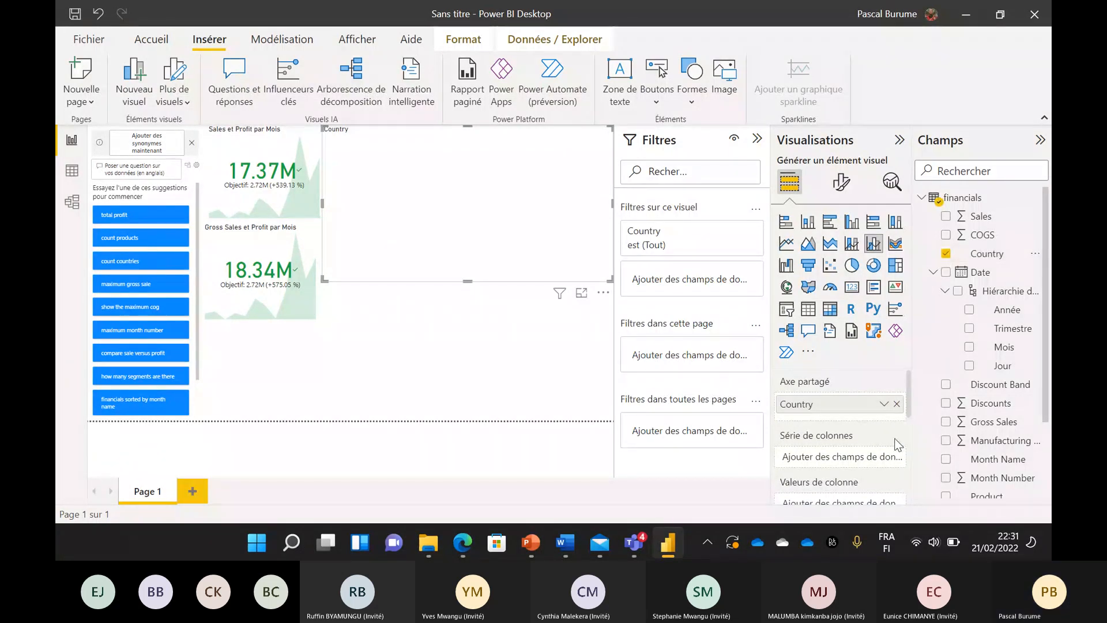
{"action": "scroll", "coordinate": [895, 441], "scroll_direction": "down", "scroll_amount": 1}
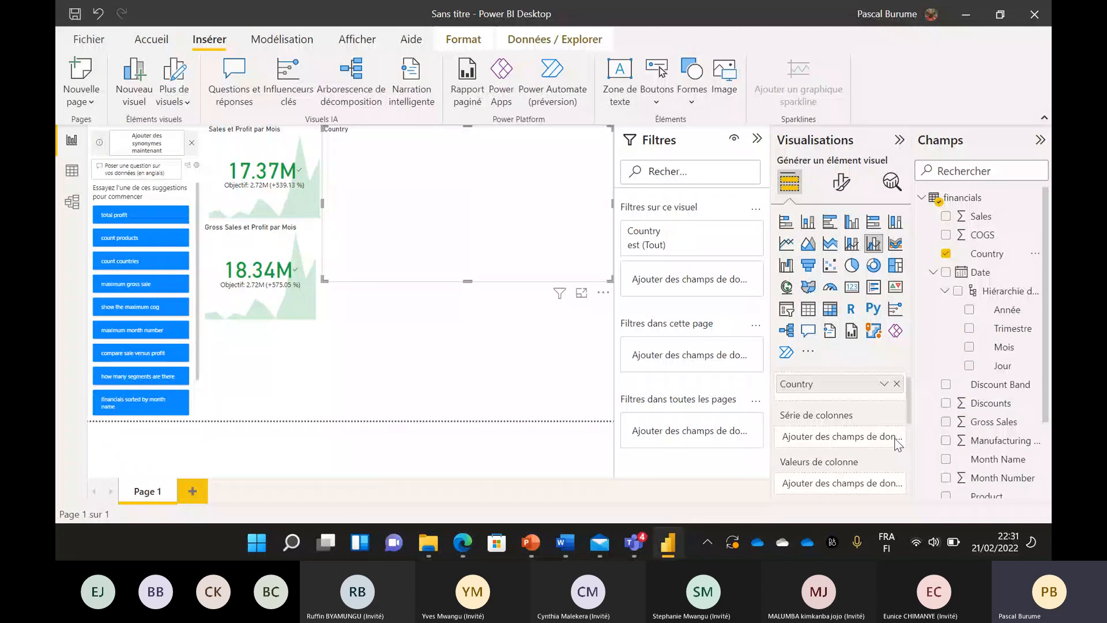
{"action": "left_click", "coordinate": [945, 216]}
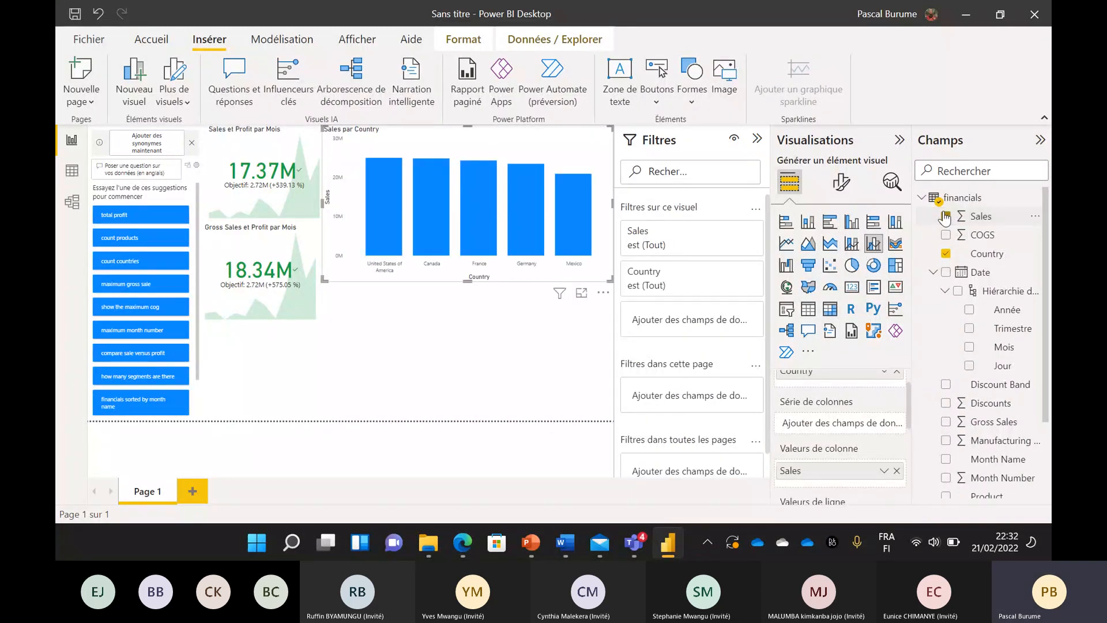
Step: Try Profit in the combo chart's column values and in its column series, removing it each time
{"action": "scroll", "coordinate": [946, 259], "scroll_direction": "down", "scroll_amount": 3}
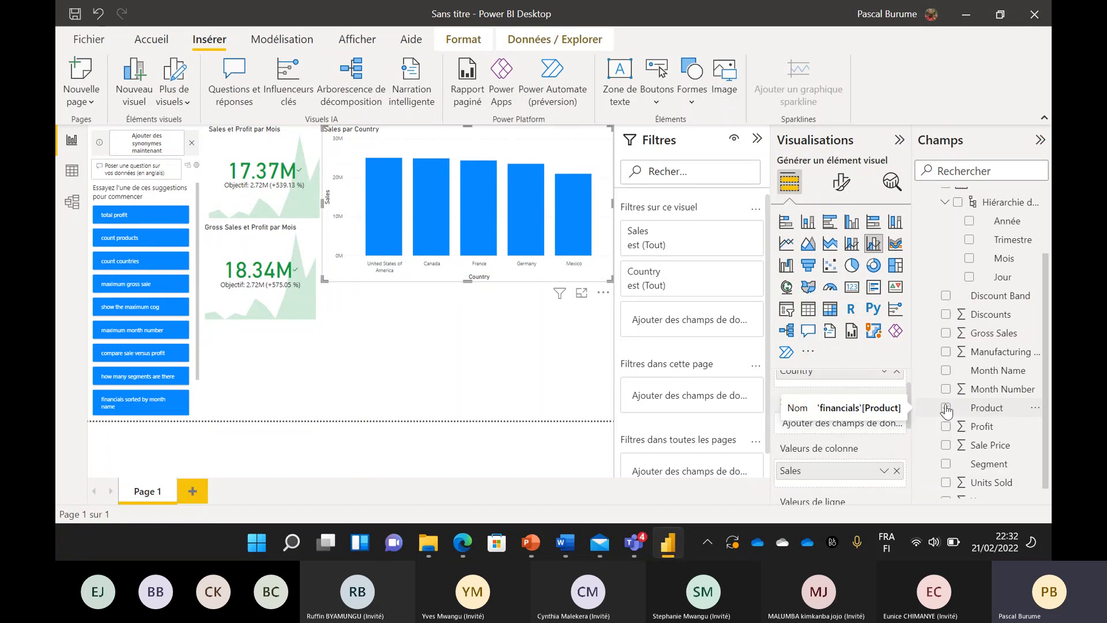
{"action": "left_click", "coordinate": [946, 429]}
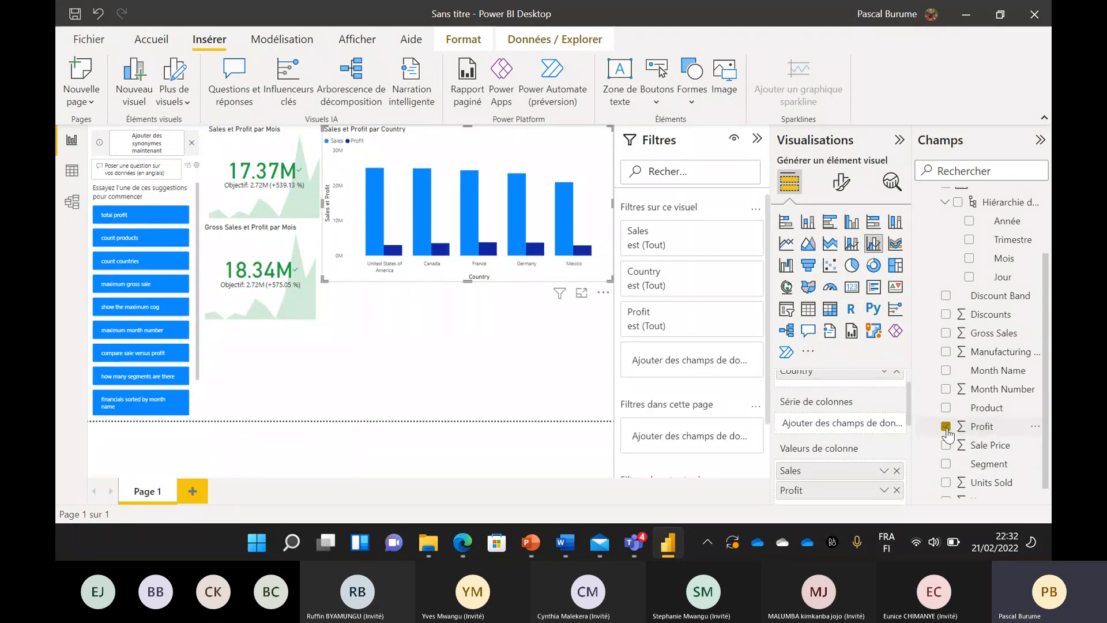
{"action": "left_click", "coordinate": [896, 490]}
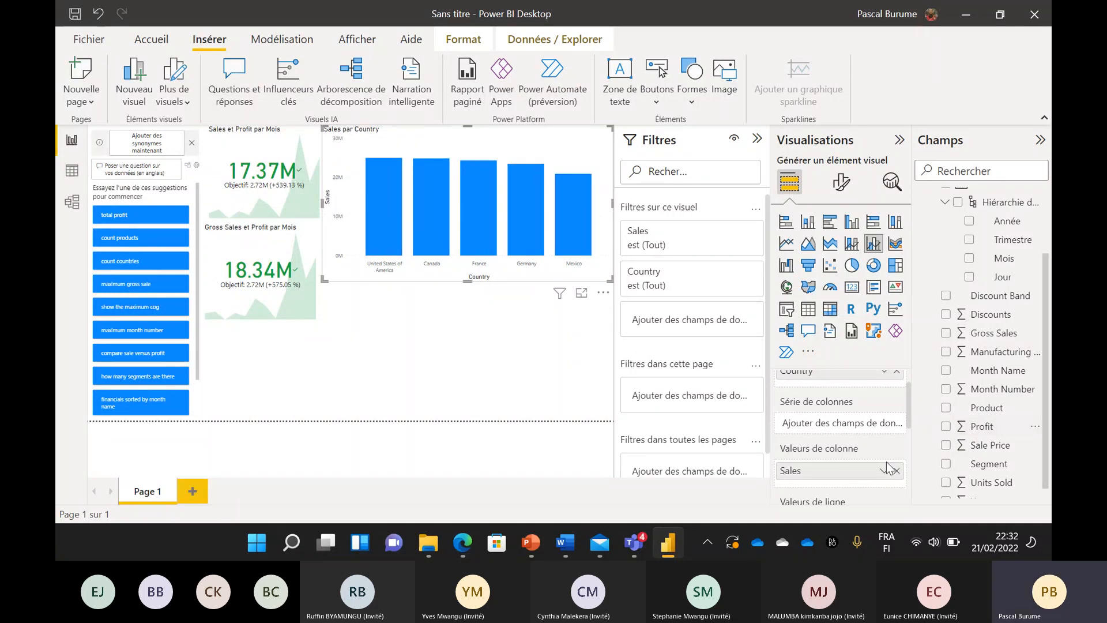
{"action": "left_click", "coordinate": [946, 426]}
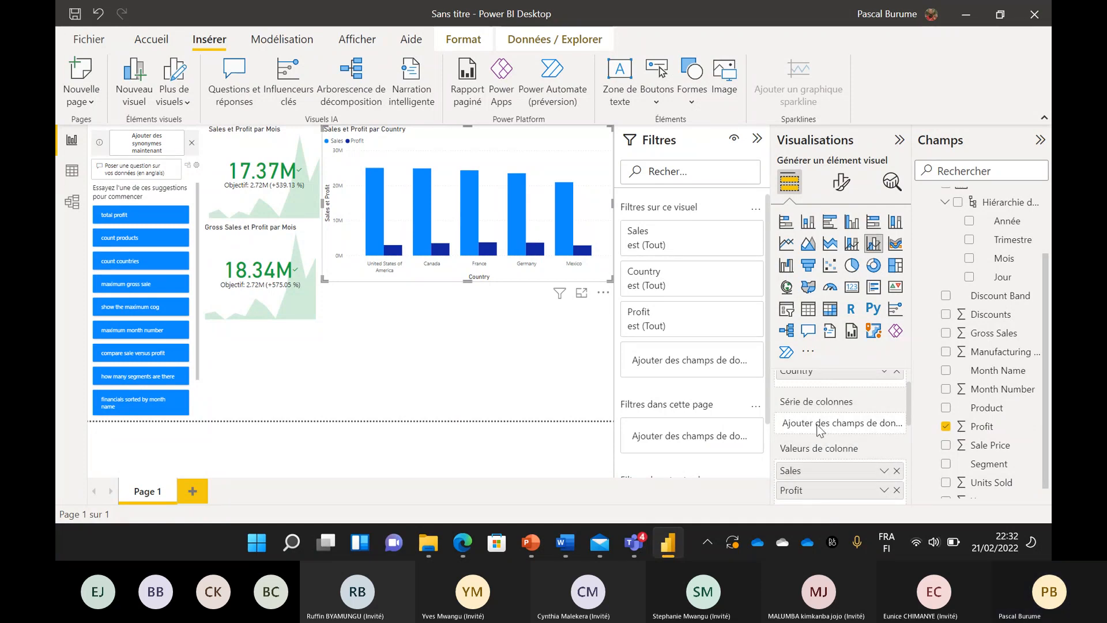
{"action": "left_click_drag", "start_coordinate": [818, 430], "coordinate": [818, 431]}
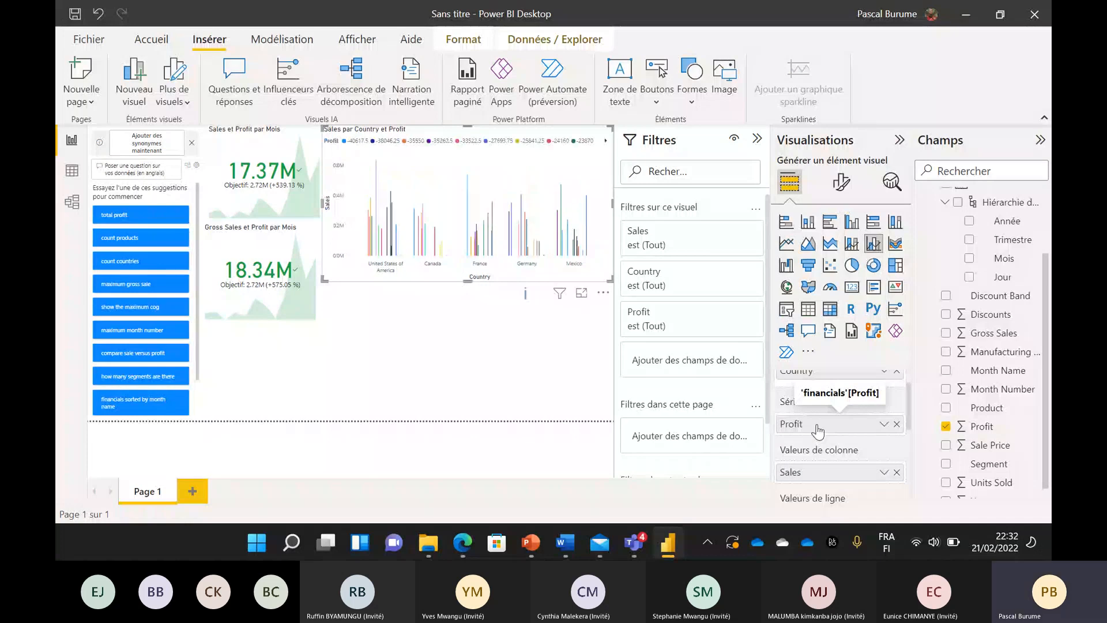
{"action": "left_click", "coordinate": [896, 424]}
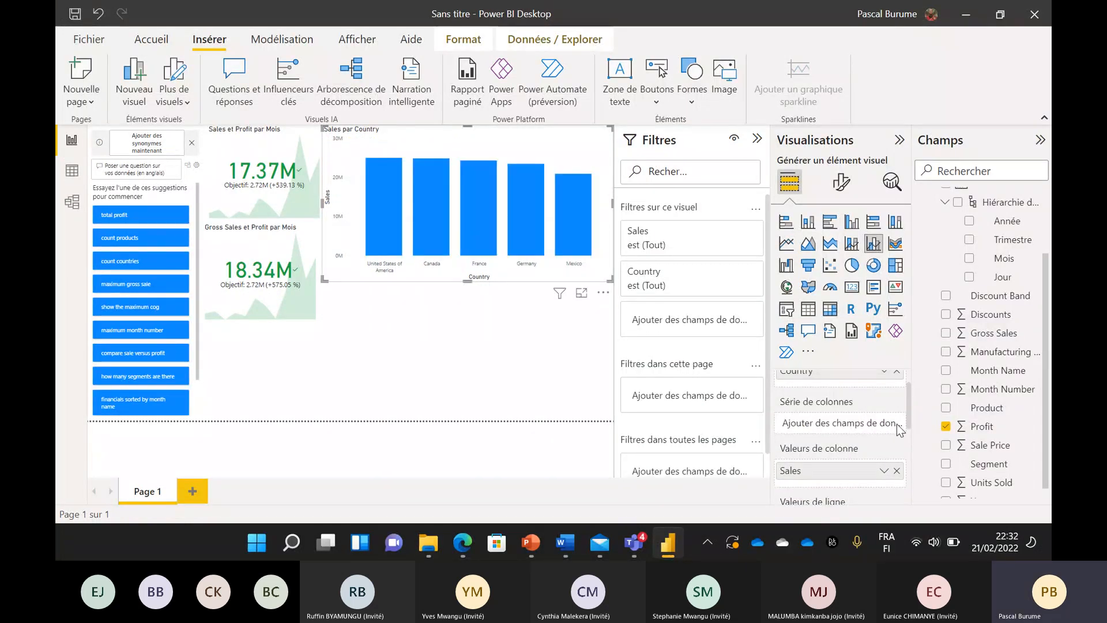
Step: Add Profit to the combo chart's line values (Valeurs de ligne)
{"action": "scroll", "coordinate": [877, 424], "scroll_direction": "down", "scroll_amount": 3}
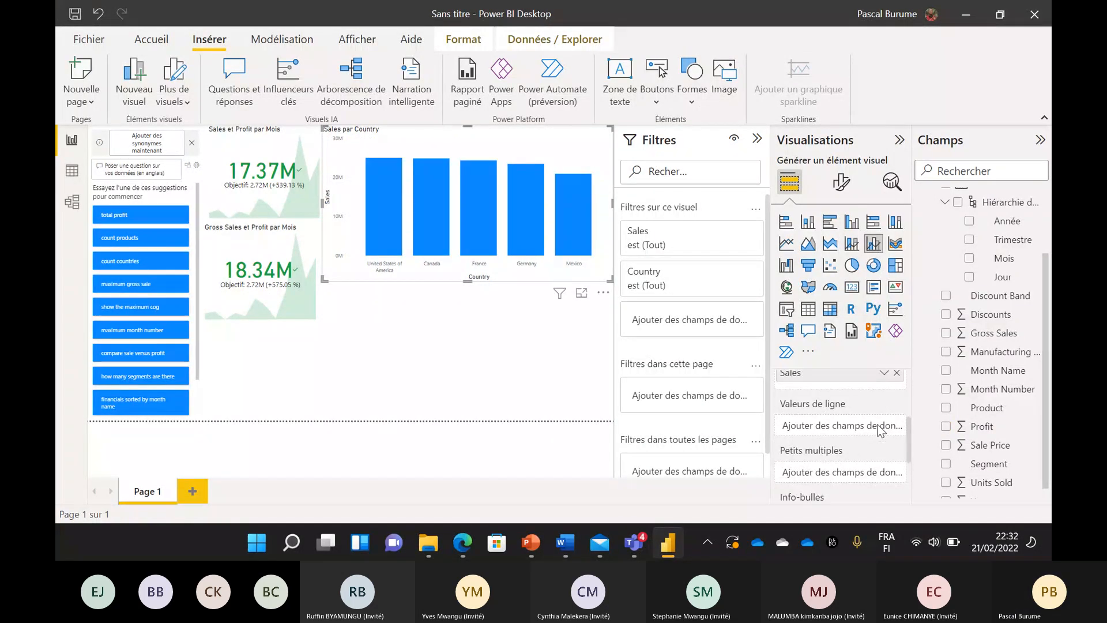
{"action": "left_click_drag", "start_coordinate": [973, 429], "coordinate": [839, 434]}
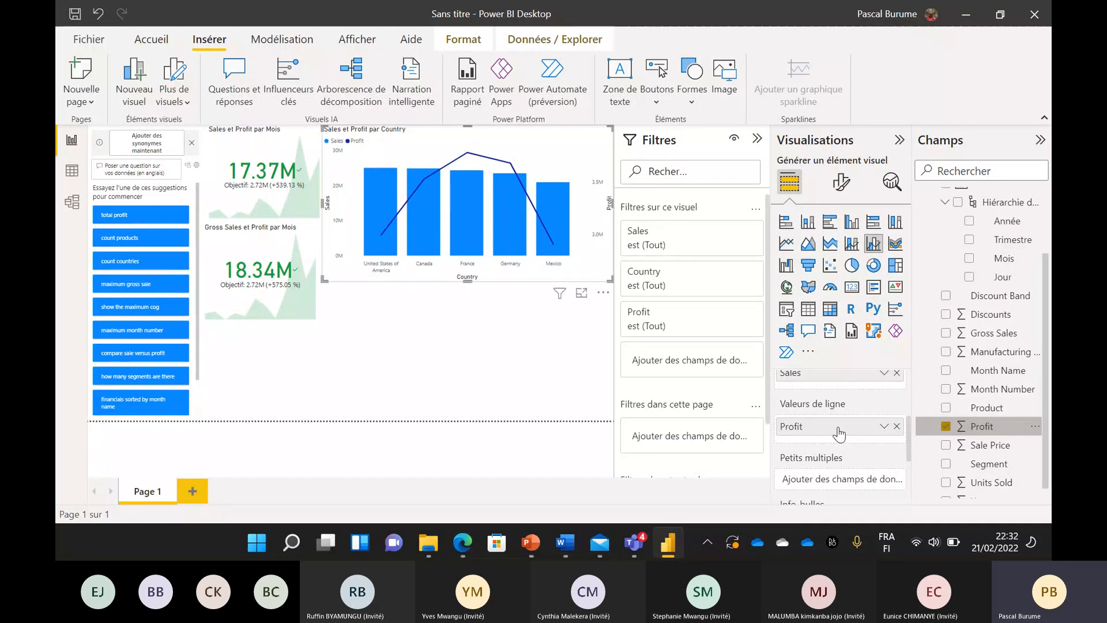
{"action": "scroll", "coordinate": [839, 434], "scroll_direction": "down", "scroll_amount": 1}
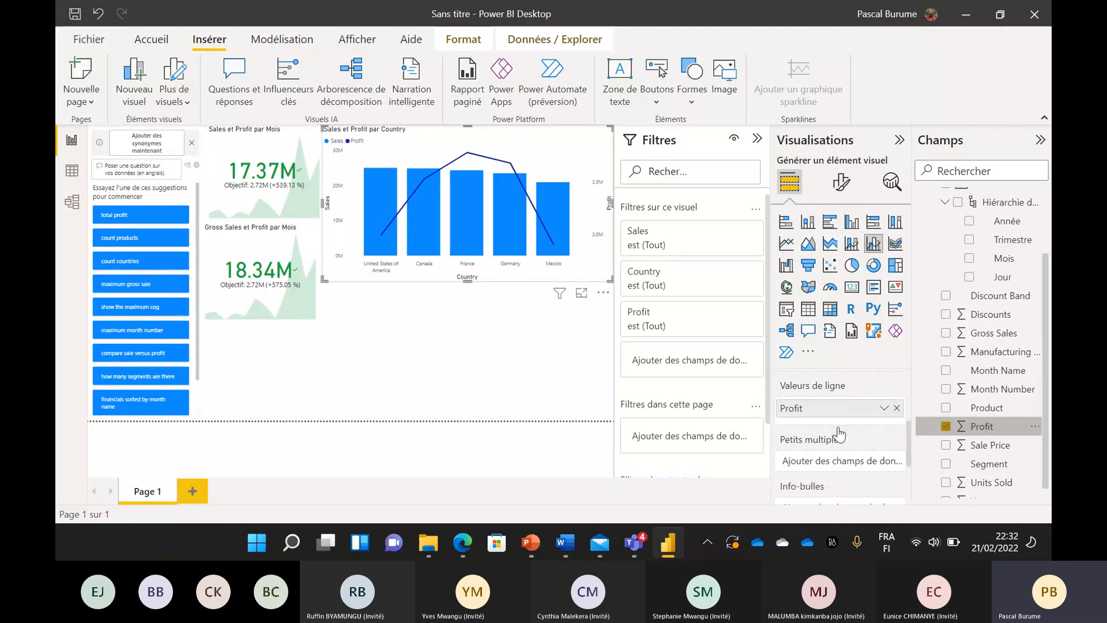
Step: Try Product in the combo chart's shared axis and in its tooltips (Info-bulles), removing it each time
{"action": "scroll", "coordinate": [838, 433], "scroll_direction": "up", "scroll_amount": 2}
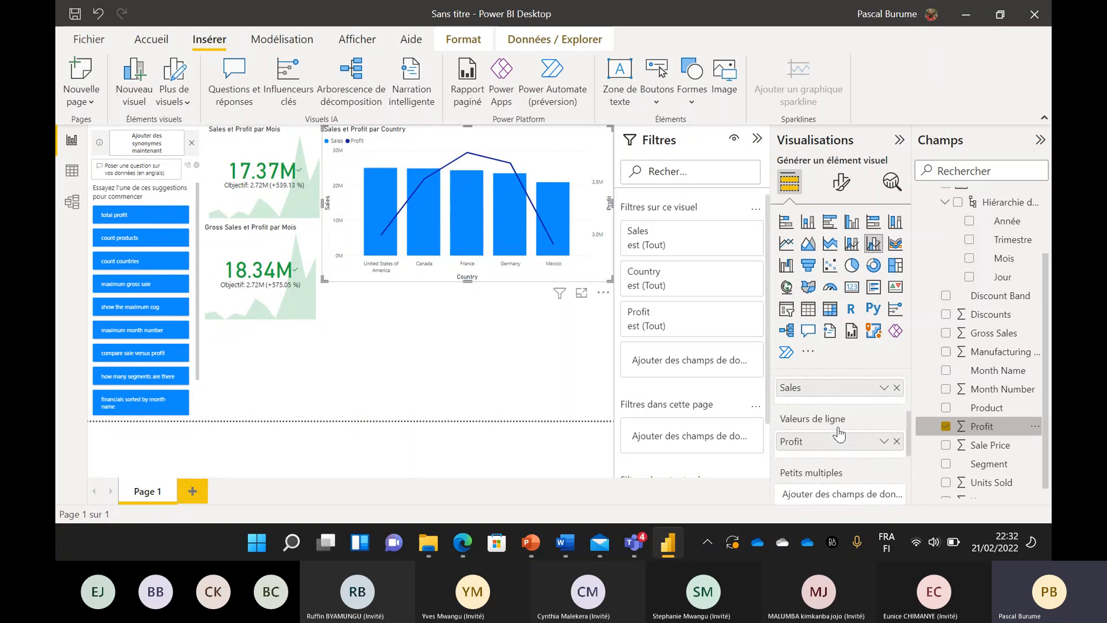
{"action": "scroll", "coordinate": [825, 466], "scroll_direction": "down", "scroll_amount": 2}
{"action": "scroll", "coordinate": [825, 466], "scroll_direction": "up", "scroll_amount": 7}
{"action": "scroll", "coordinate": [826, 473], "scroll_direction": "up", "scroll_amount": 2}
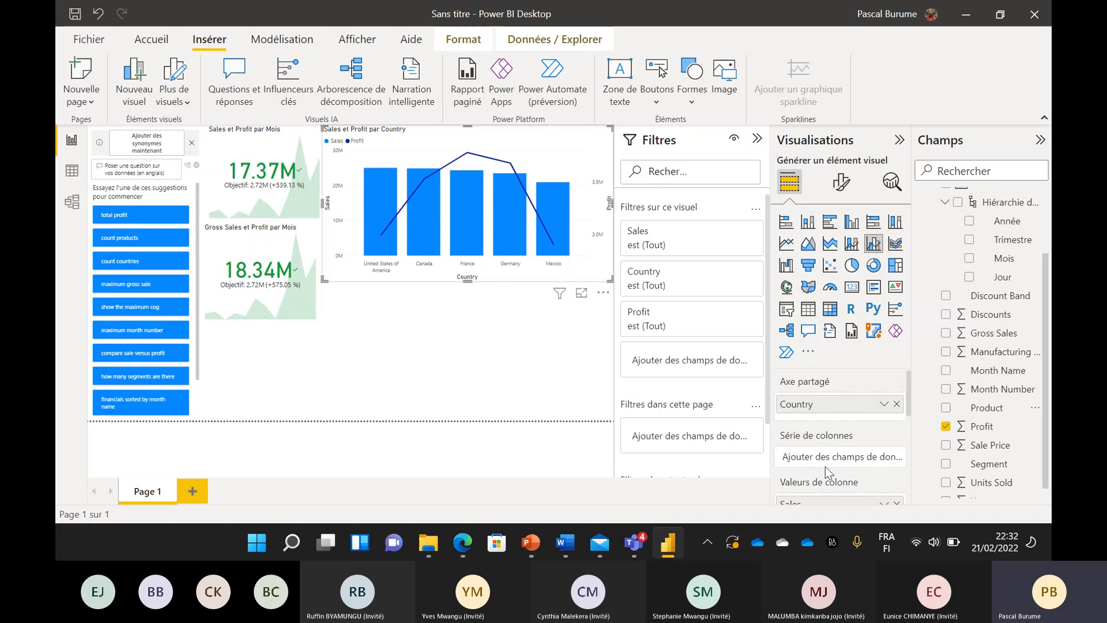
{"action": "left_click_drag", "start_coordinate": [986, 407], "coordinate": [842, 412]}
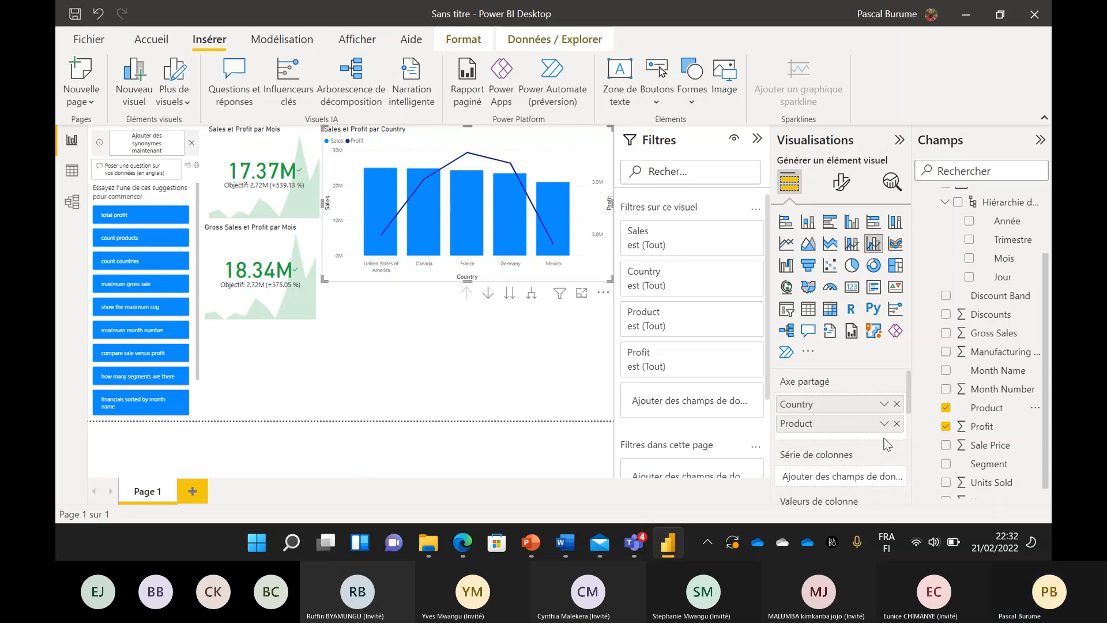
{"action": "left_click", "coordinate": [896, 423]}
{"action": "scroll", "coordinate": [855, 459], "scroll_direction": "down", "scroll_amount": 2}
{"action": "scroll", "coordinate": [853, 457], "scroll_direction": "down", "scroll_amount": 3}
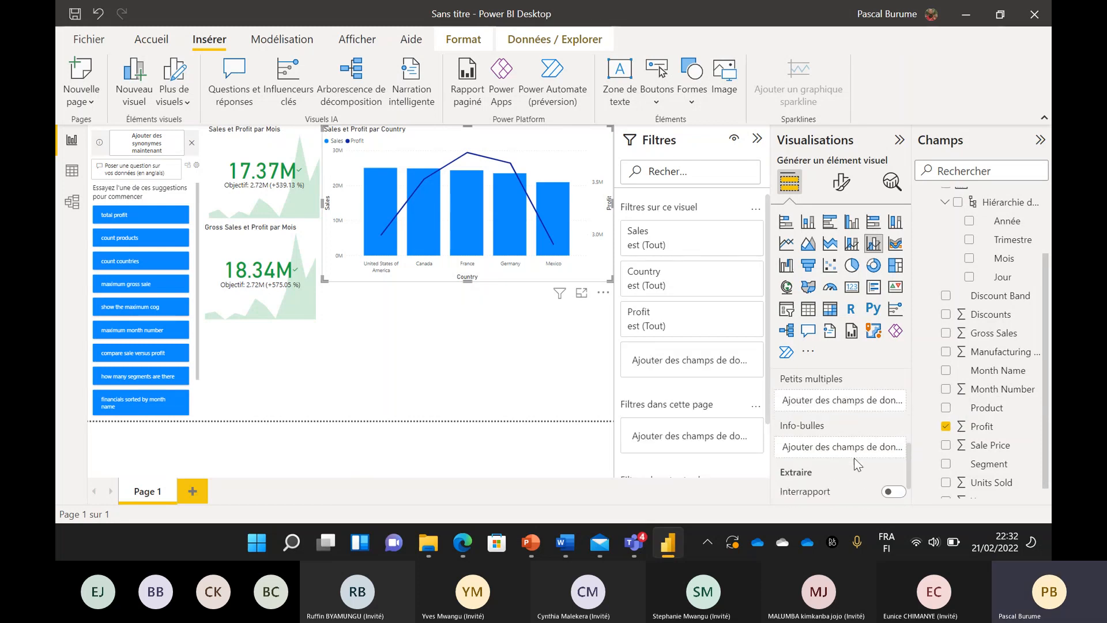
{"action": "scroll", "coordinate": [853, 457], "scroll_direction": "down", "scroll_amount": 1}
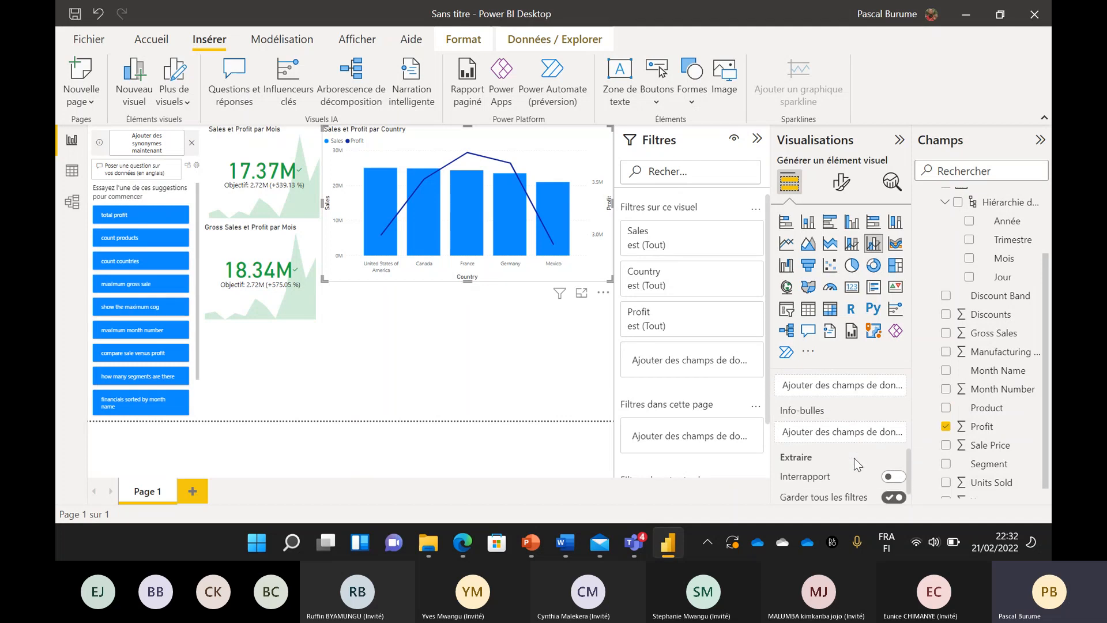
{"action": "left_click_drag", "start_coordinate": [986, 407], "coordinate": [844, 434]}
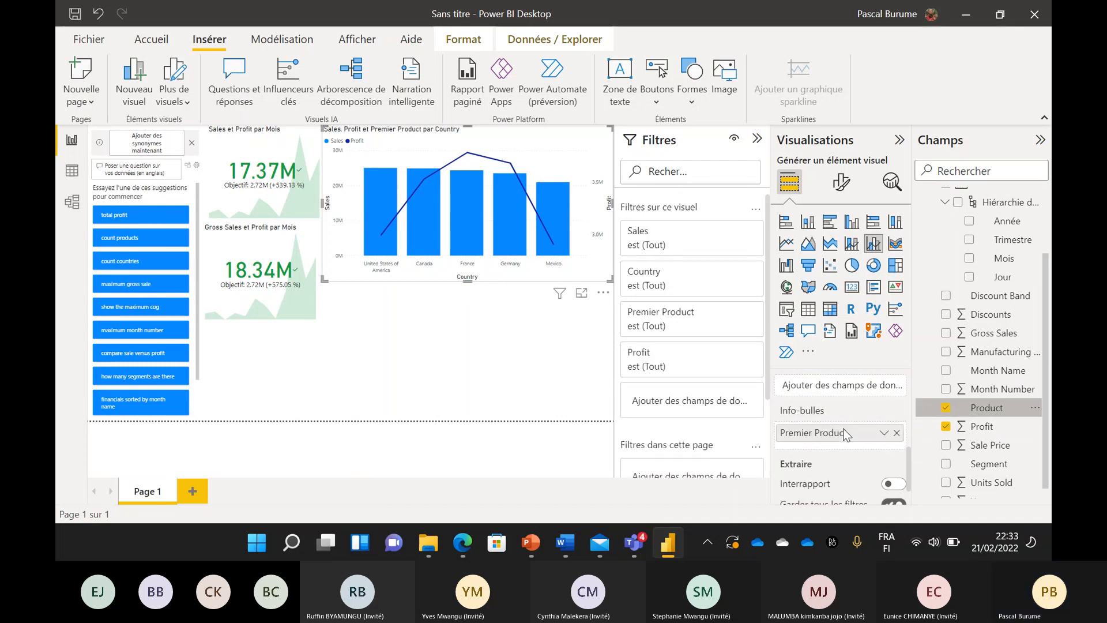
{"action": "left_click", "coordinate": [896, 432]}
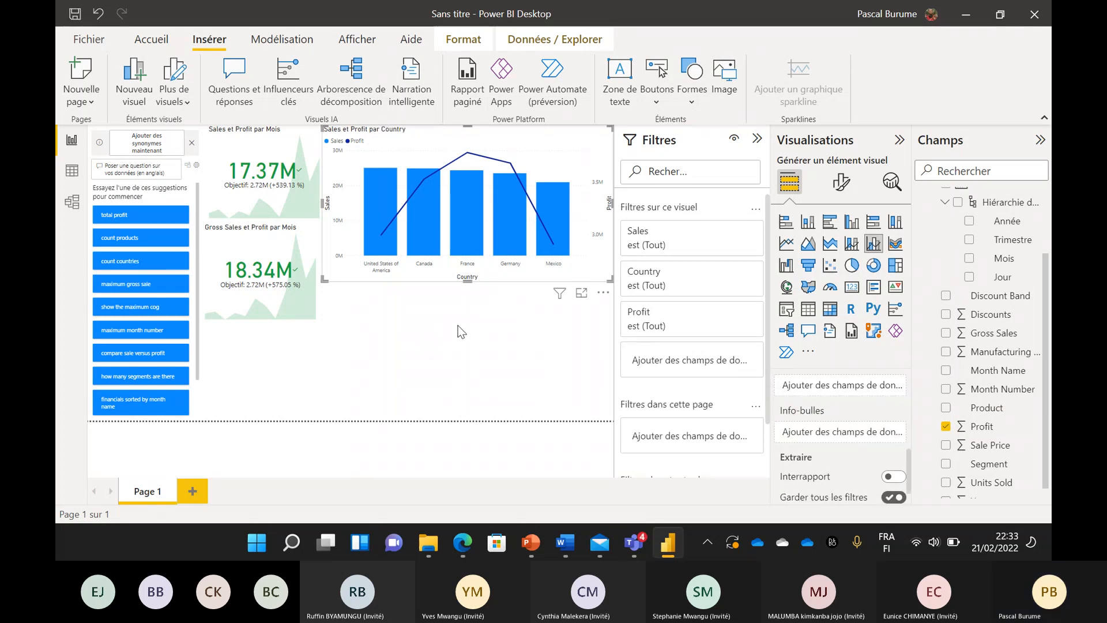
{"action": "left_click", "coordinate": [458, 326]}
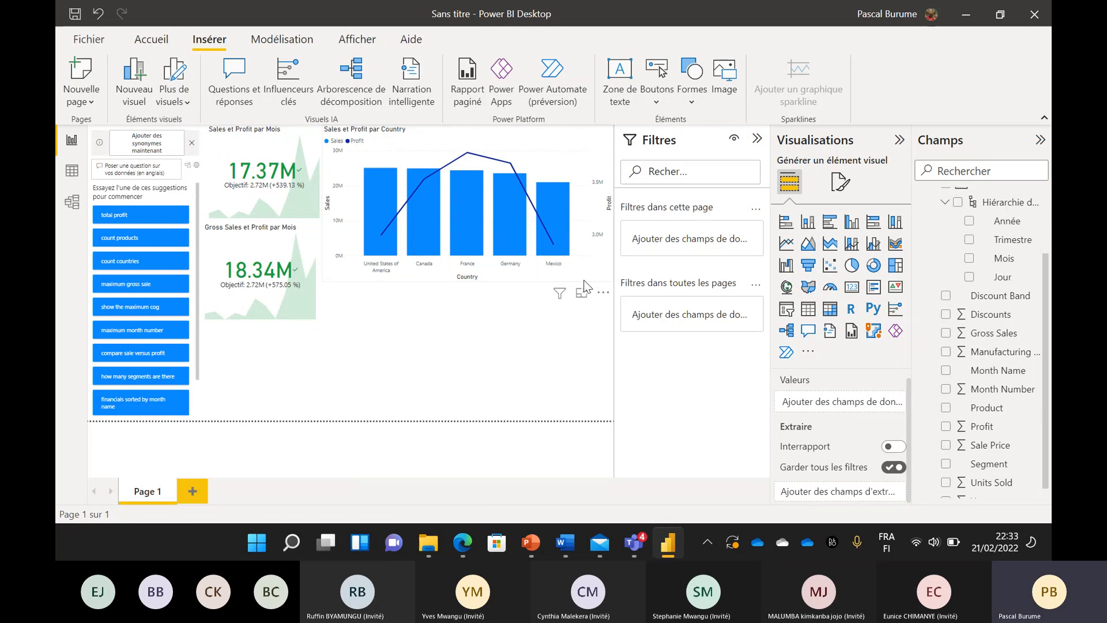
Step: View the combo chart in focus mode, highlight the United States of America column and return to the report
{"action": "left_click", "coordinate": [582, 292]}
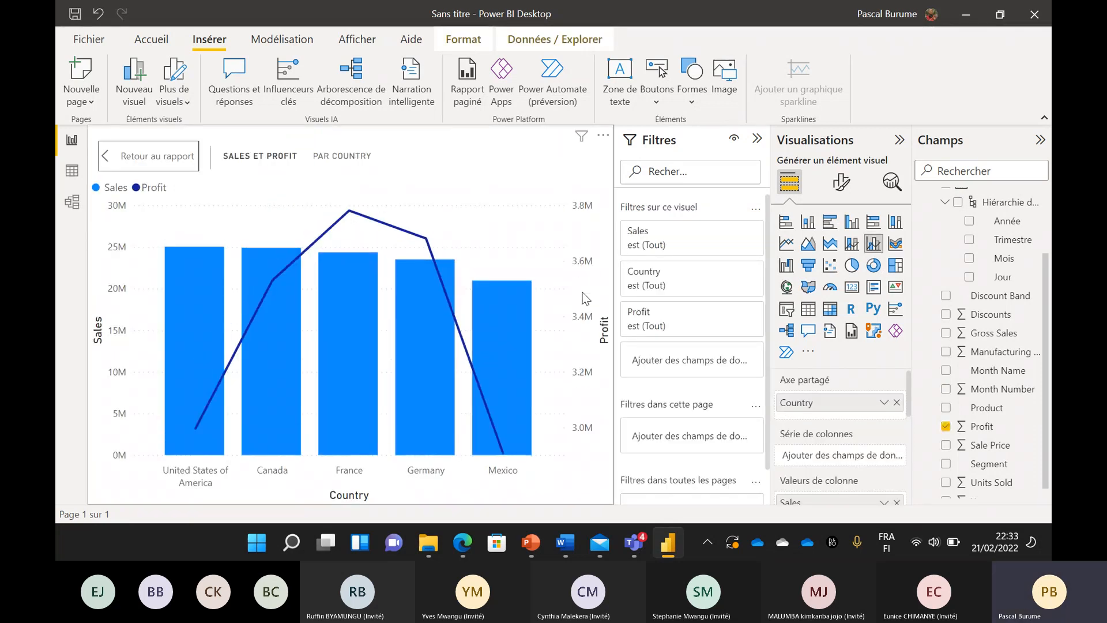
{"action": "mouse_move", "coordinate": [196, 266]}
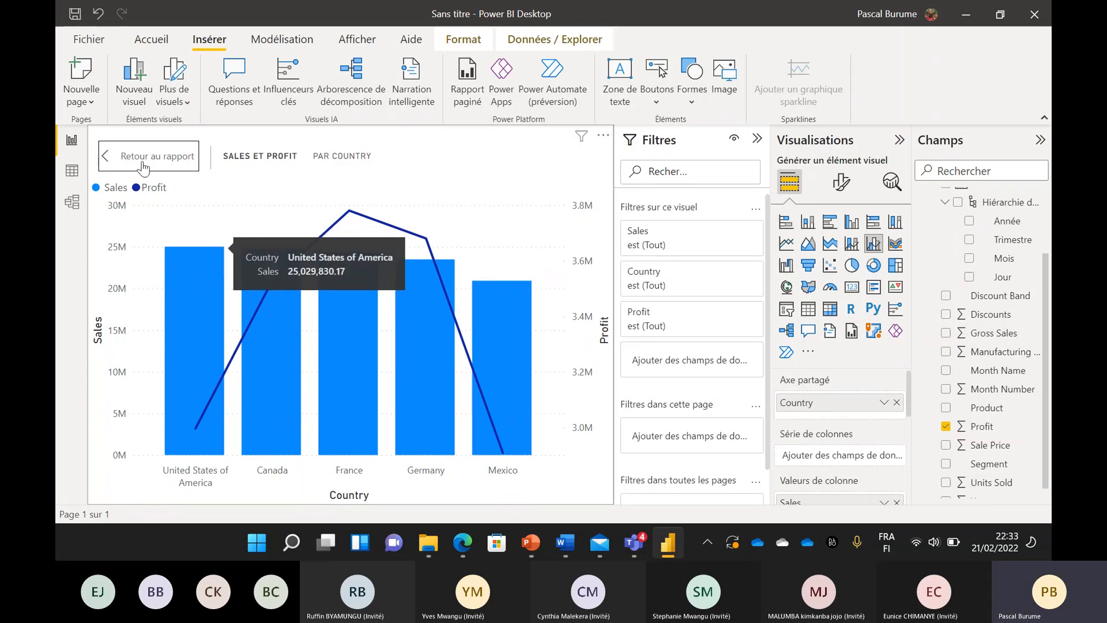
{"action": "left_click", "coordinate": [180, 275]}
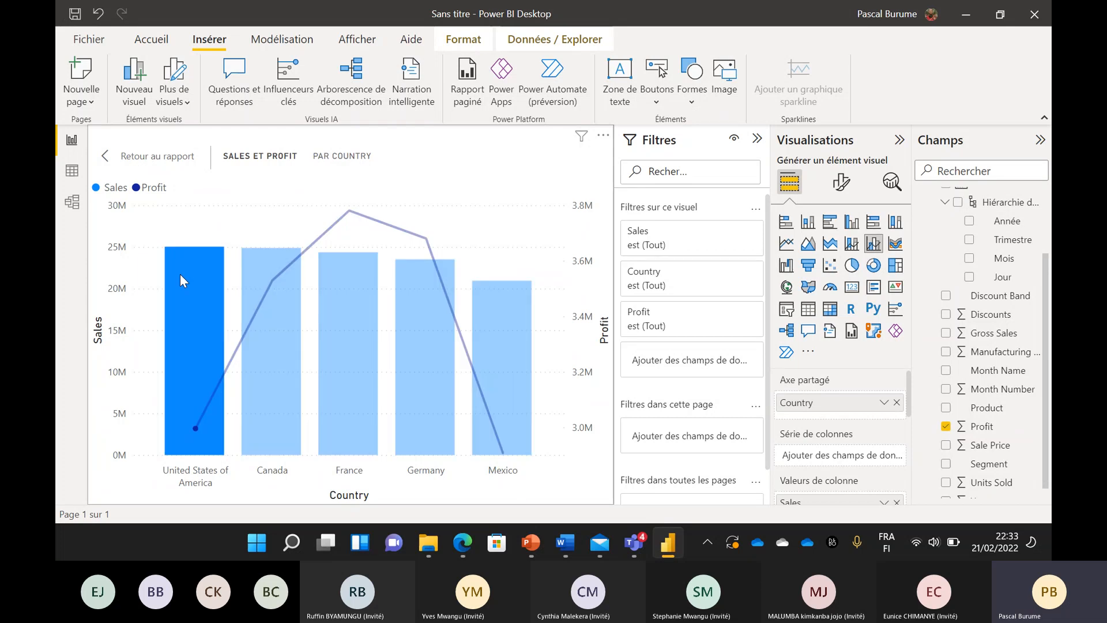
{"action": "left_click", "coordinate": [180, 275]}
{"action": "left_click", "coordinate": [157, 164]}
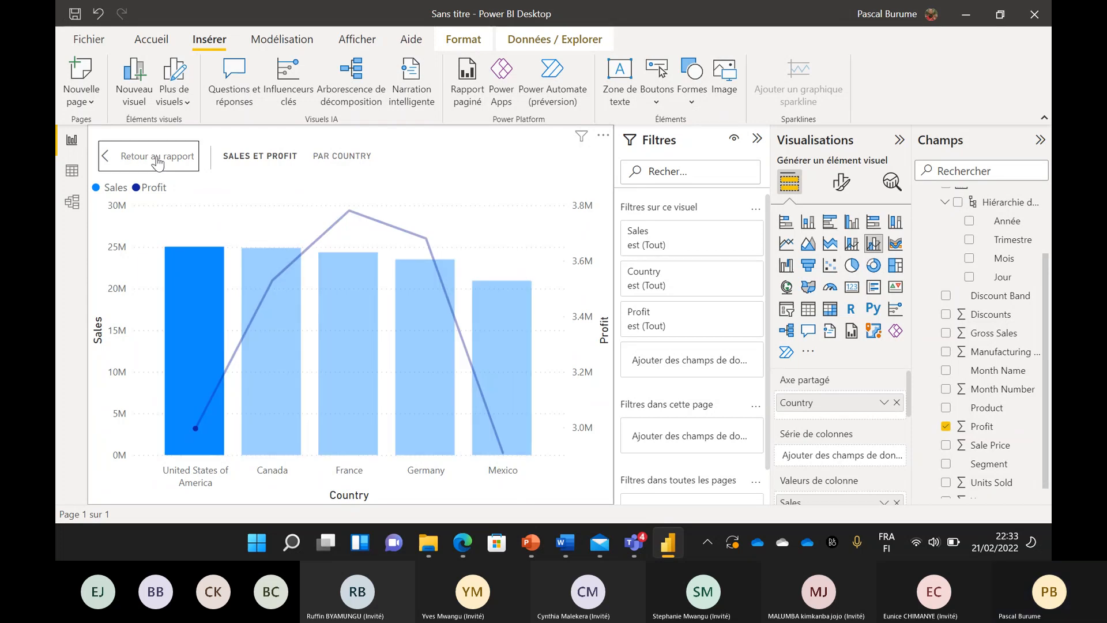
{"action": "left_click", "coordinate": [157, 163]}
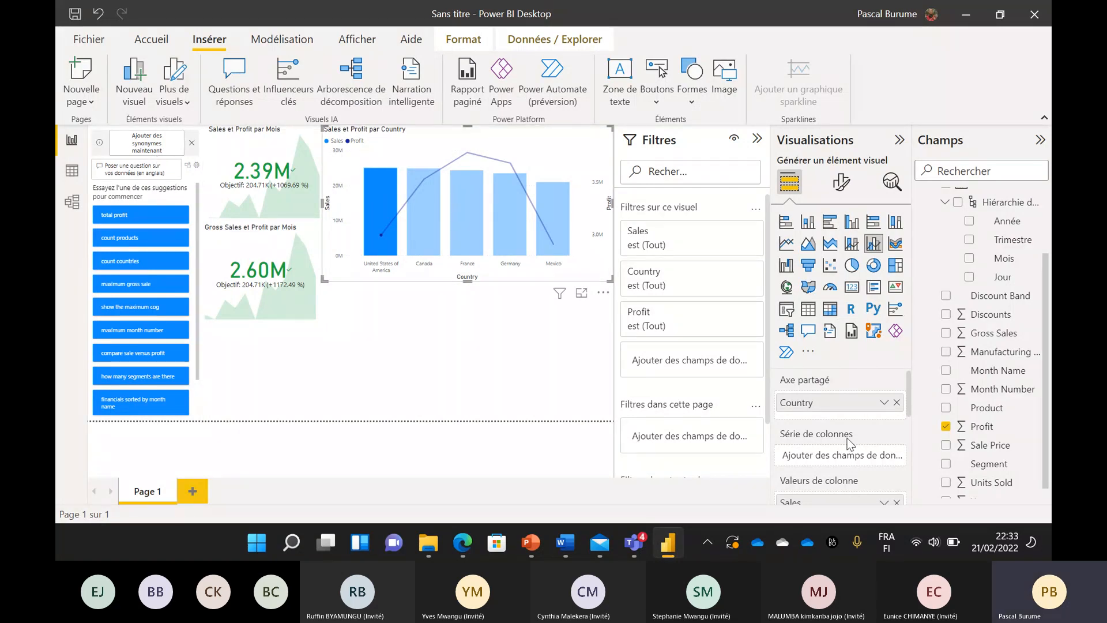
Step: Turn on the data labels (Étiquettes de données) of the Sales and Profit by Country combo chart
{"action": "scroll", "coordinate": [849, 444], "scroll_direction": "down", "scroll_amount": 3}
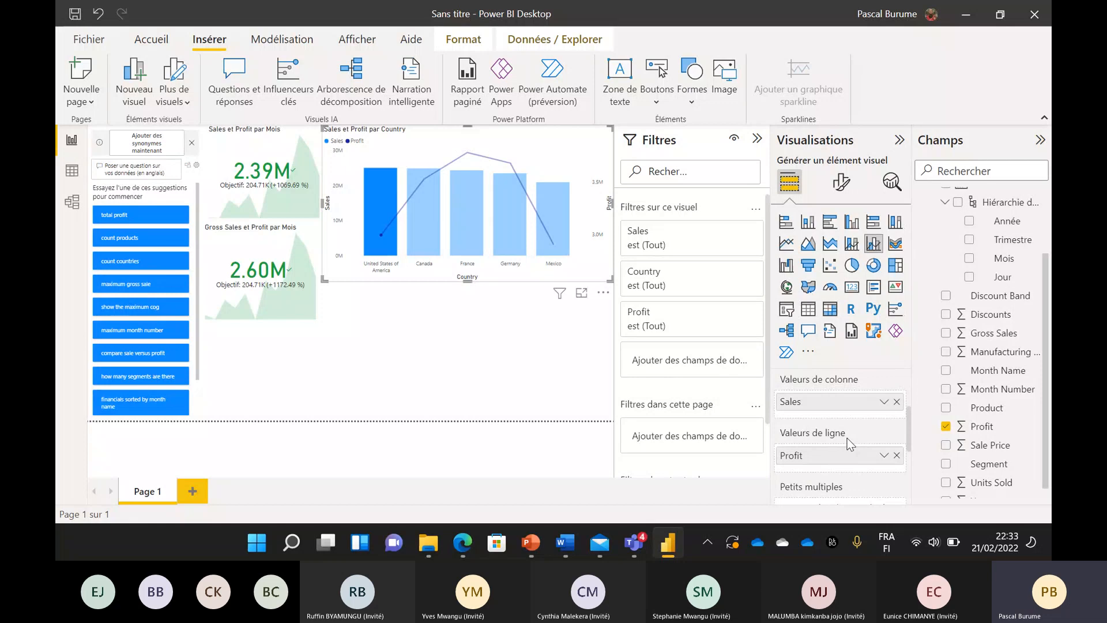
{"action": "scroll", "coordinate": [851, 444], "scroll_direction": "down", "scroll_amount": 1}
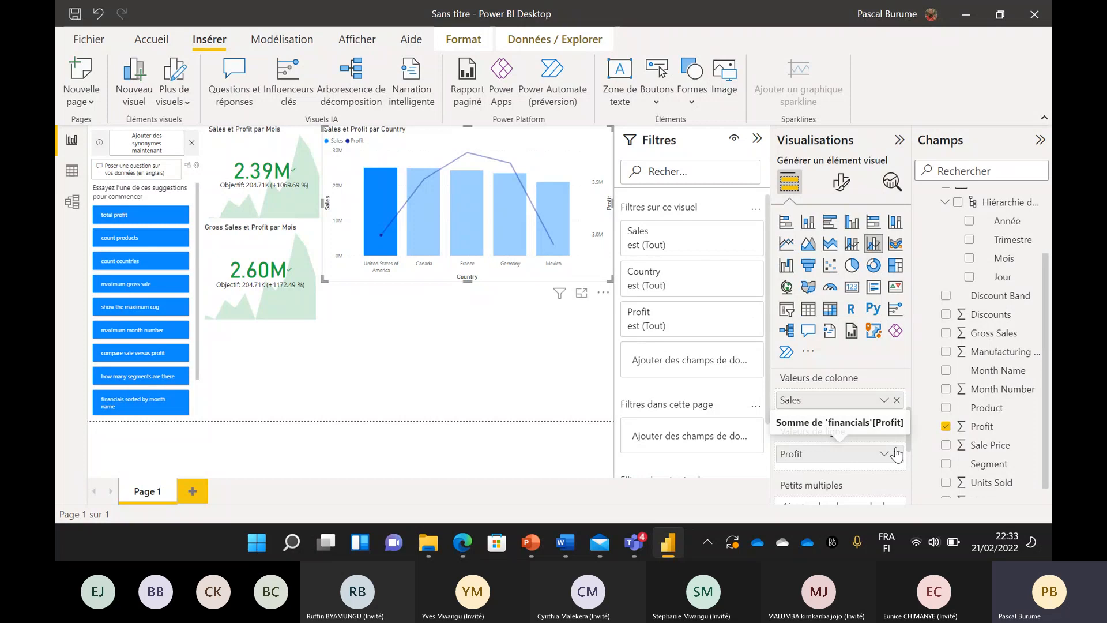
{"action": "scroll", "coordinate": [888, 438], "scroll_direction": "up", "scroll_amount": 2}
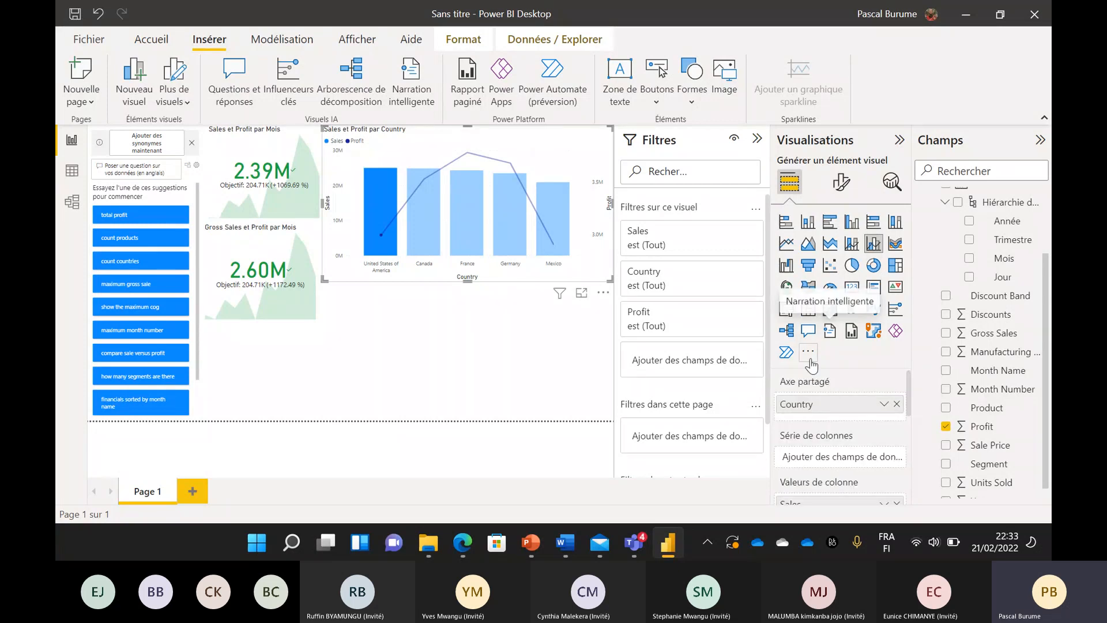
{"action": "left_click", "coordinate": [840, 180]}
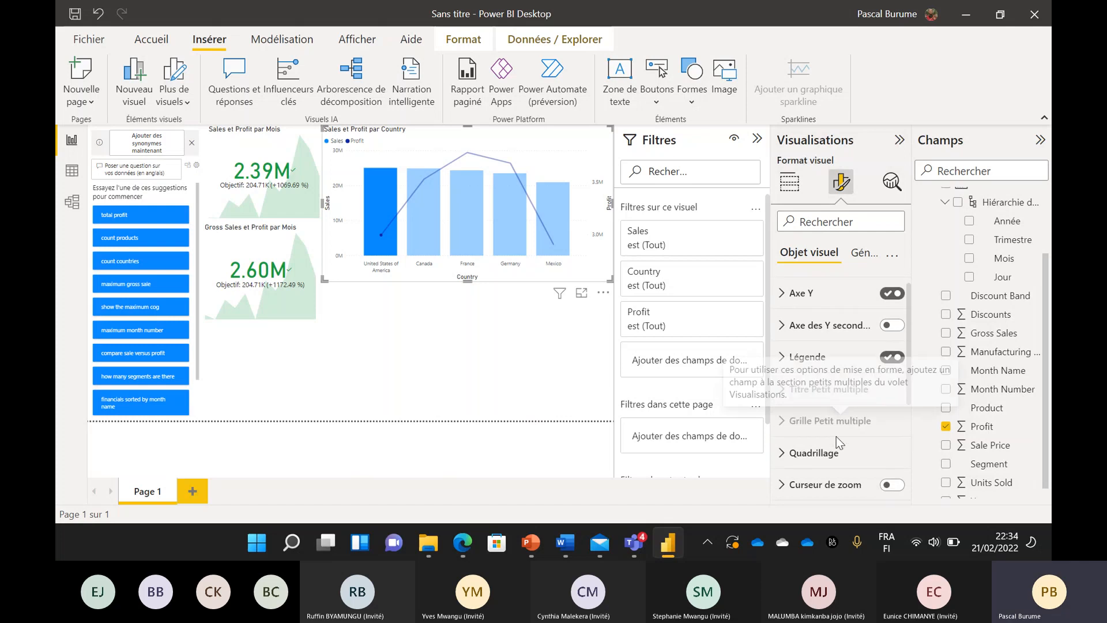
{"action": "scroll", "coordinate": [835, 437], "scroll_direction": "down", "scroll_amount": 4}
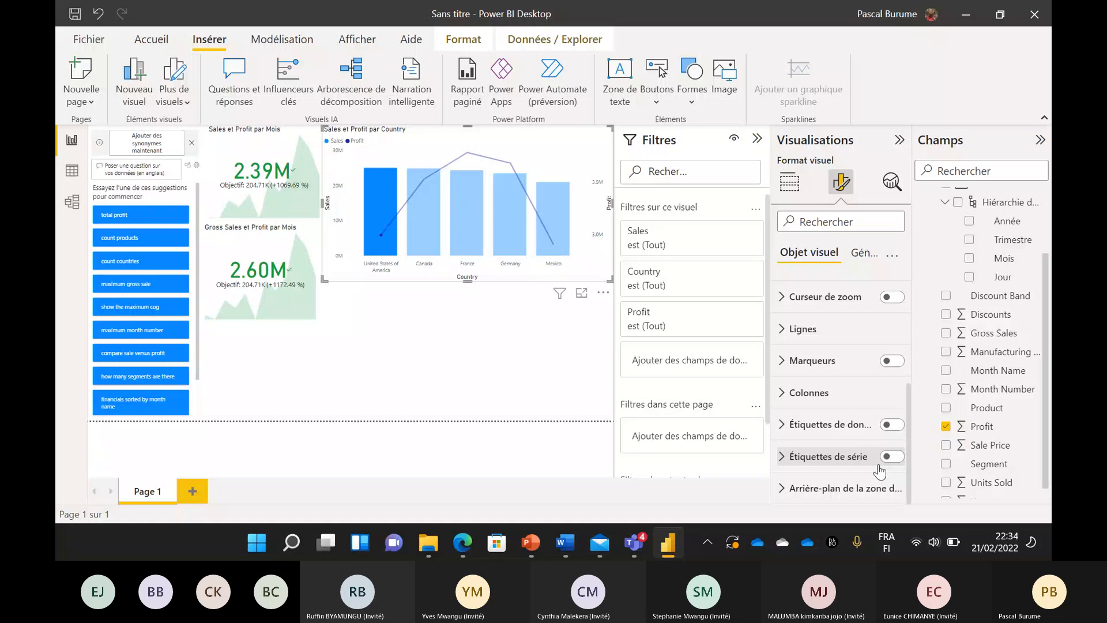
{"action": "left_click", "coordinate": [901, 428]}
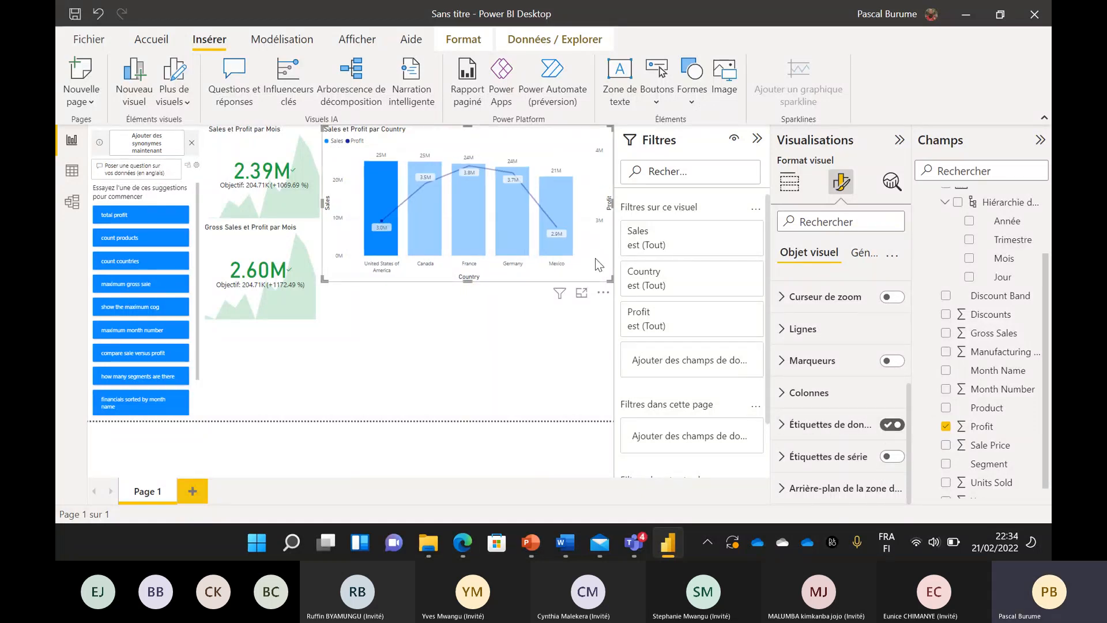
Step: Examine the labelled combo chart in focus mode, return to the report page and deselect the chart
{"action": "left_click", "coordinate": [581, 292]}
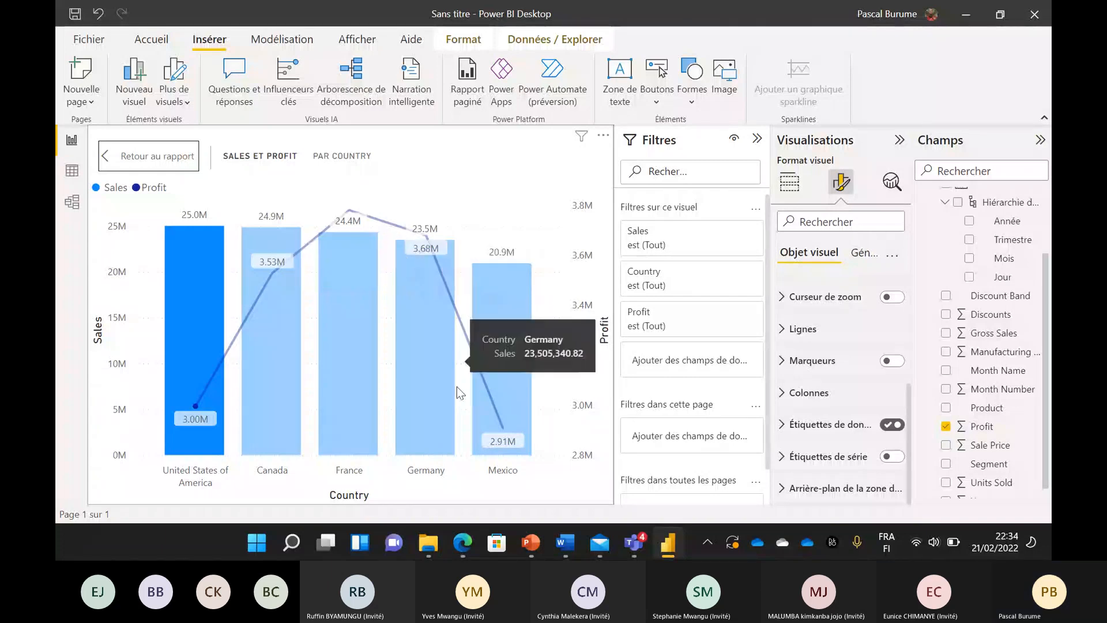
{"action": "left_click", "coordinate": [135, 157]}
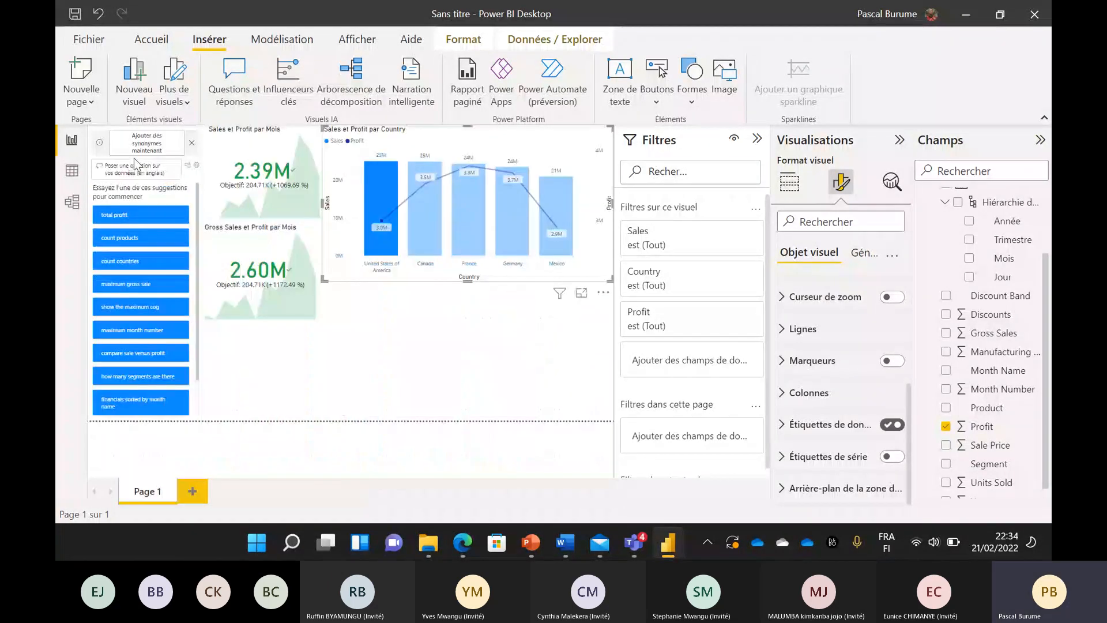
{"action": "left_click", "coordinate": [379, 369]}
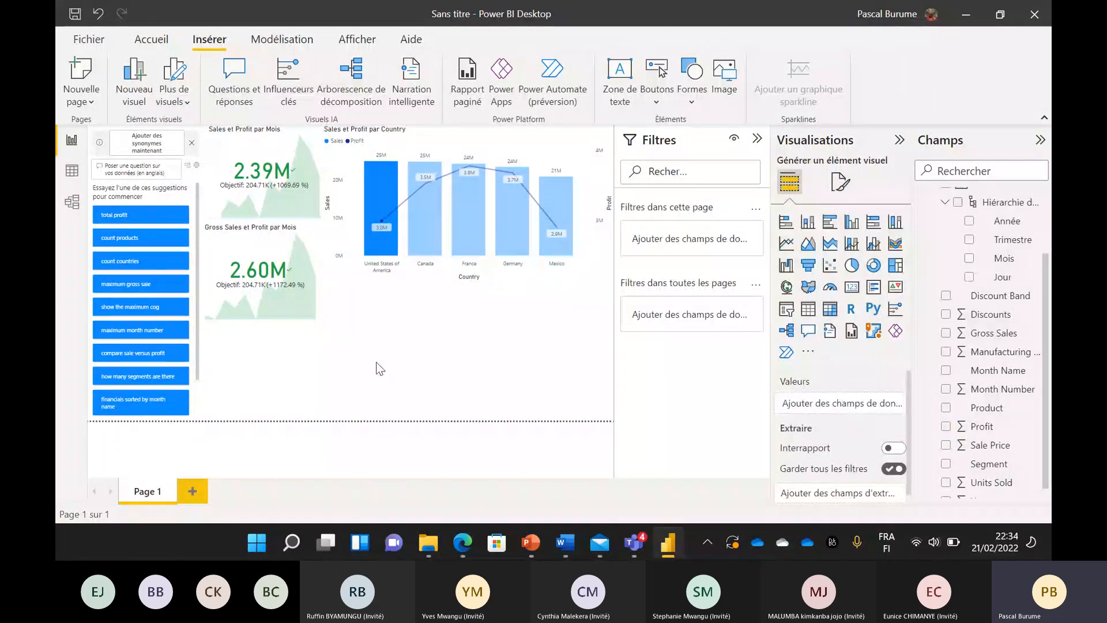
Step: Clear the United States of America highlight and stretch the combo chart down to the lower edge of the KPI visuals
{"action": "left_click", "coordinate": [404, 285]}
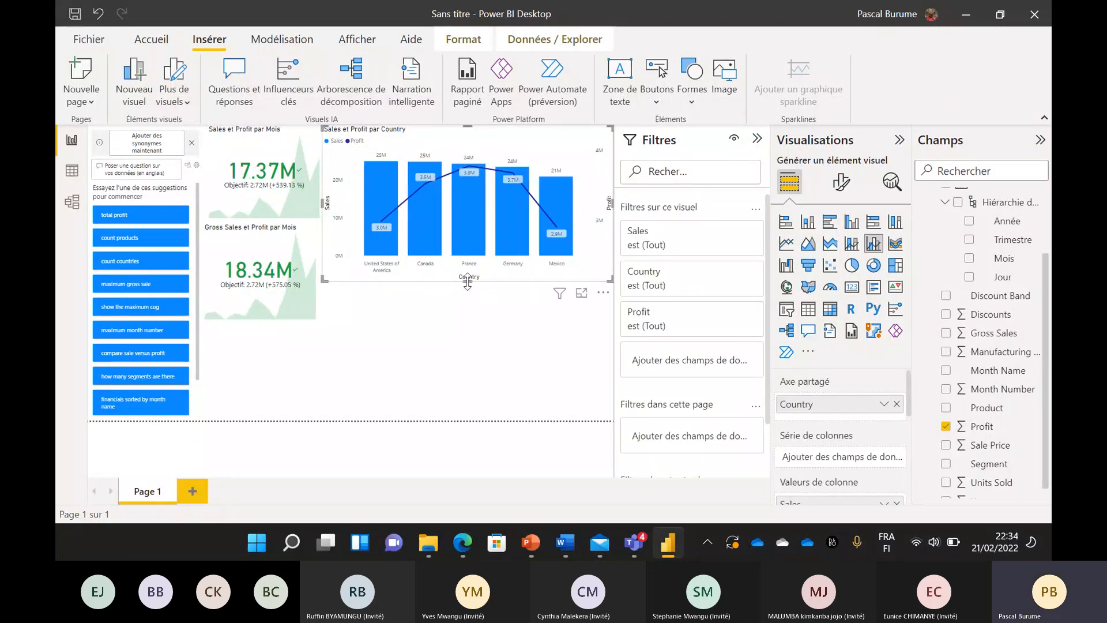
{"action": "left_click_drag", "start_coordinate": [467, 282], "coordinate": [467, 321]}
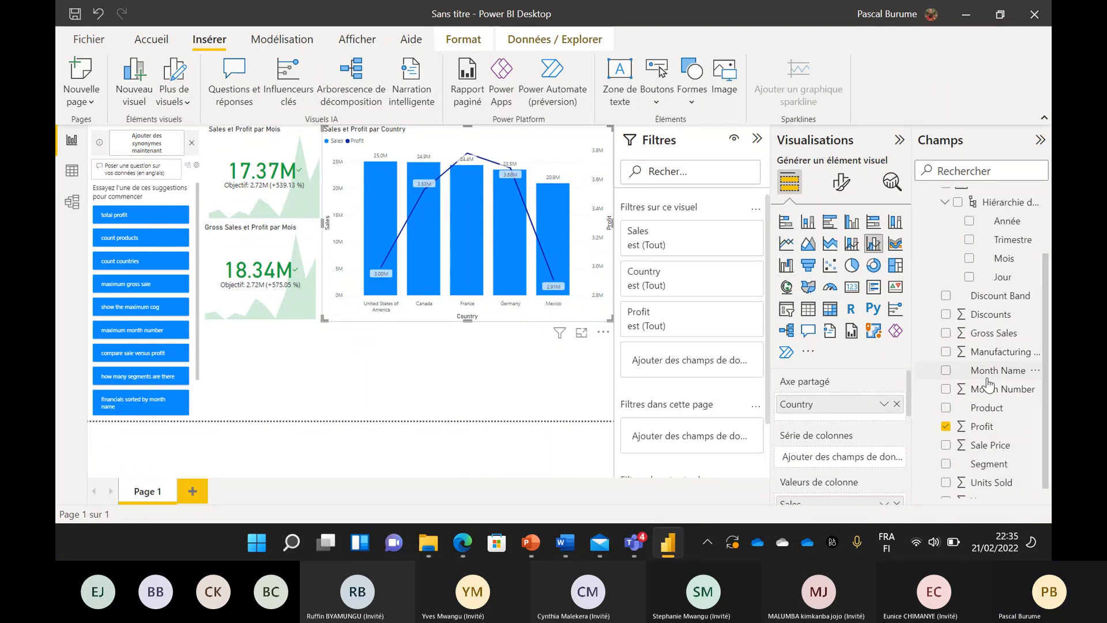
Step: Add Segment below Country in the combo chart's shared axis and check the chart in focus mode
{"action": "left_click_drag", "start_coordinate": [989, 463], "coordinate": [851, 427]}
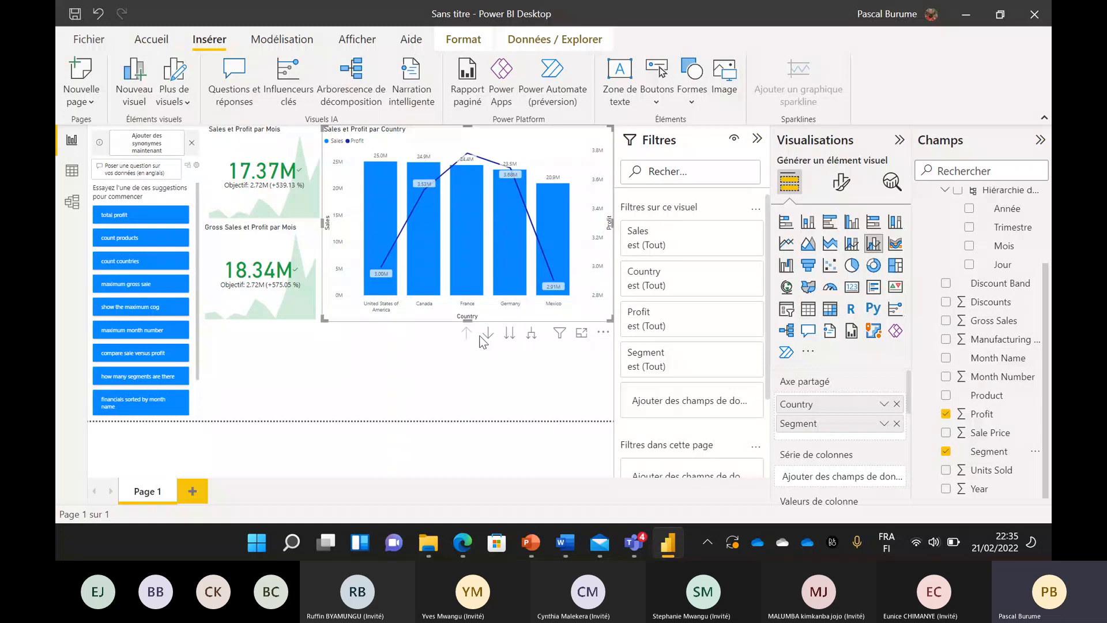
{"action": "left_click", "coordinate": [580, 333]}
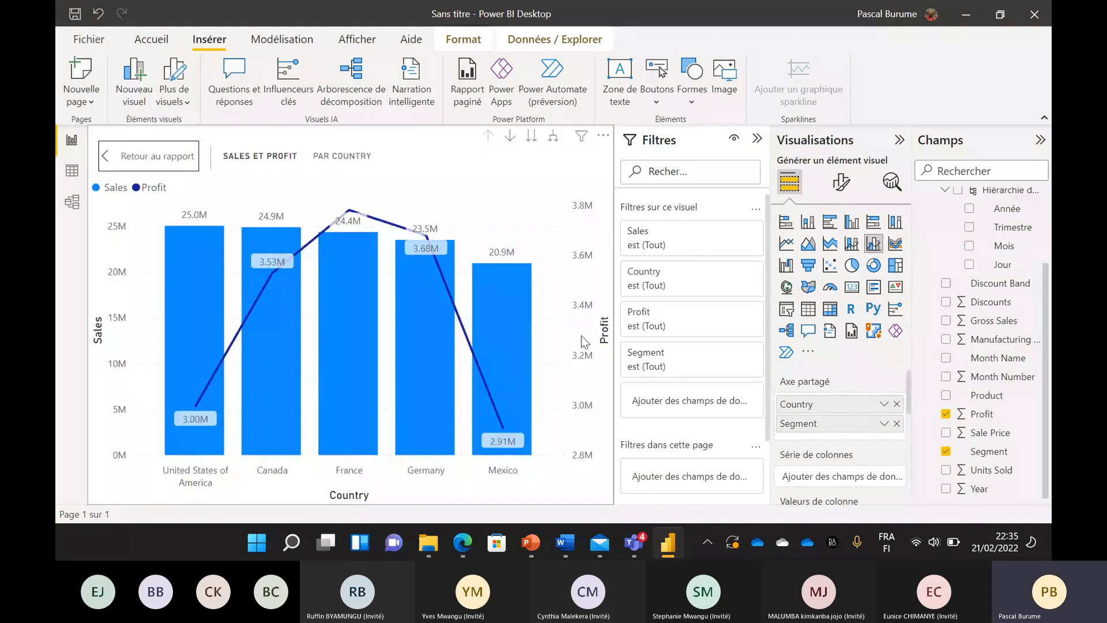
{"action": "key", "text": "Escape"}
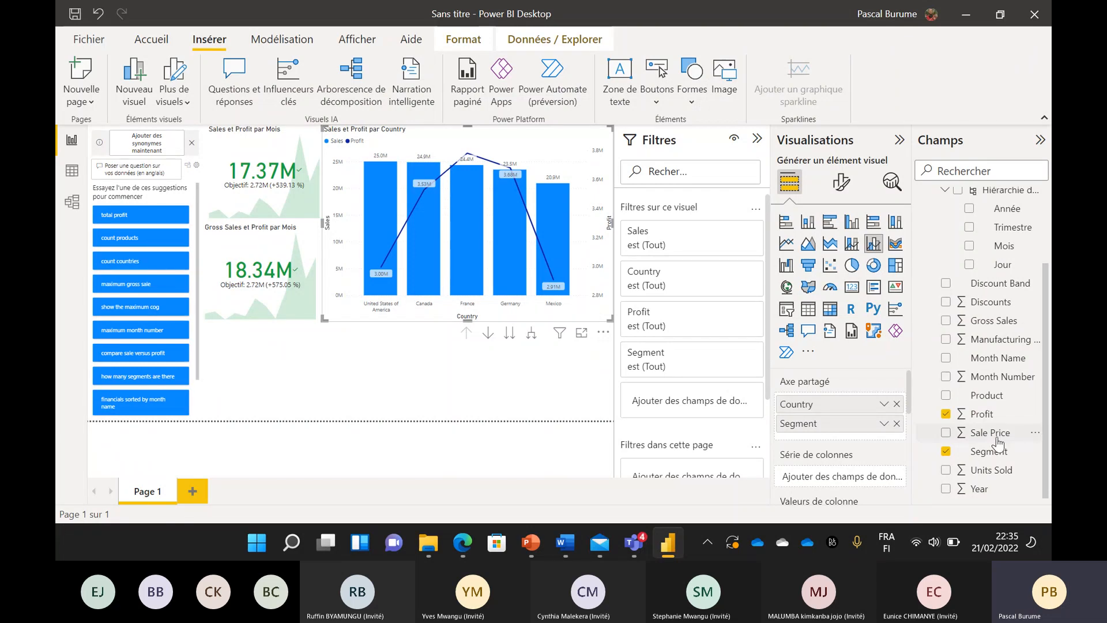
{"action": "key", "text": "Escape"}
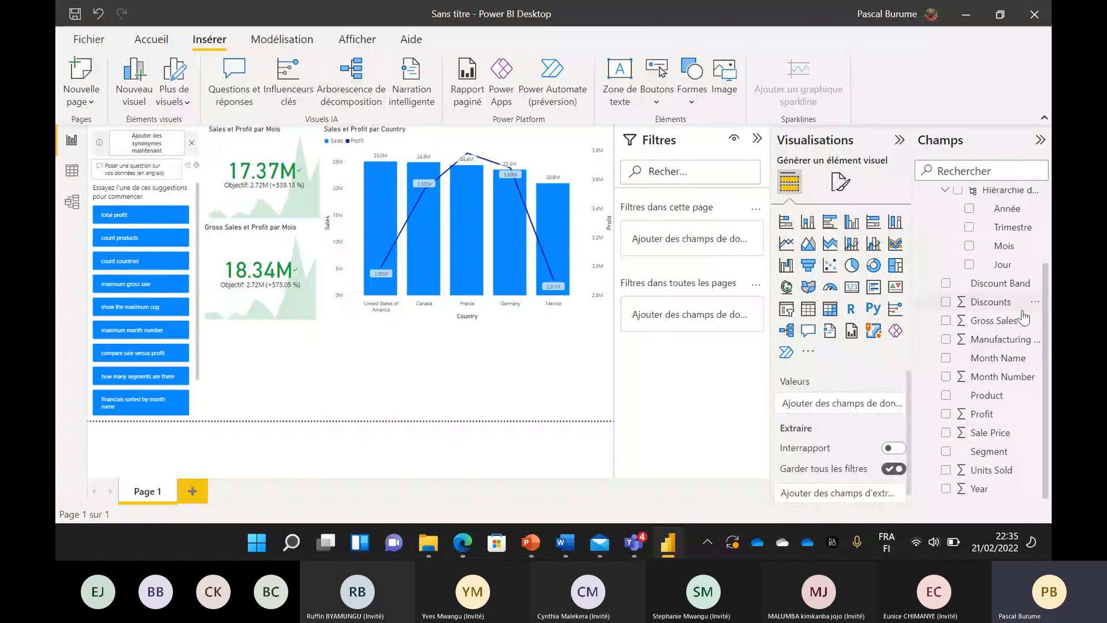
Step: Insert a line and stacked column chart below the KPI visuals and widen it to the page's far edge
{"action": "scroll", "coordinate": [1003, 317], "scroll_direction": "up", "scroll_amount": 3}
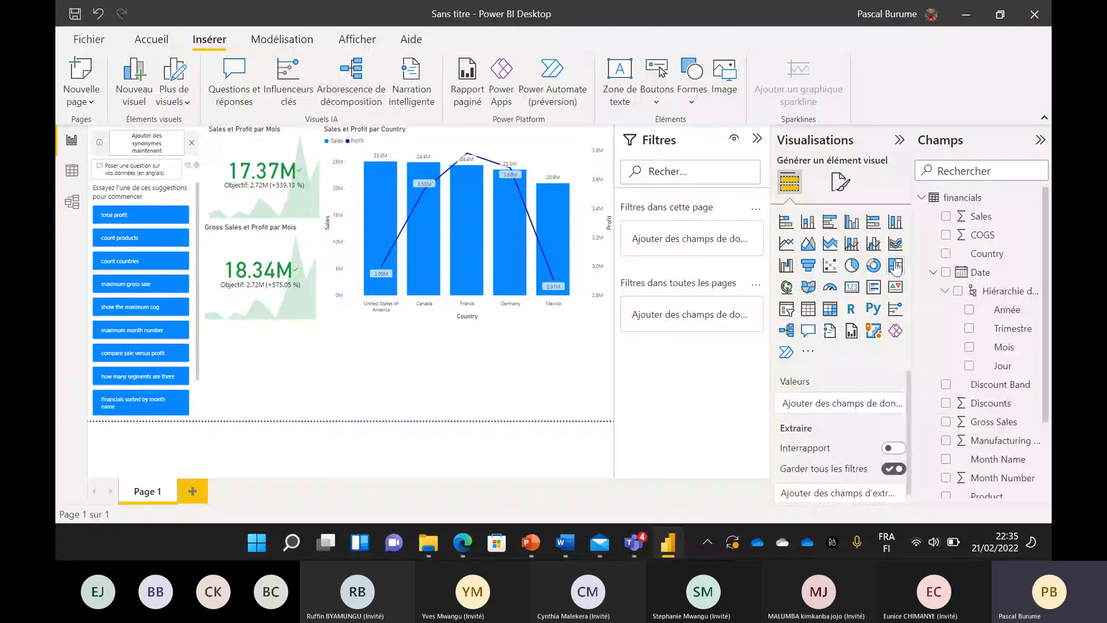
{"action": "left_click", "coordinate": [853, 245]}
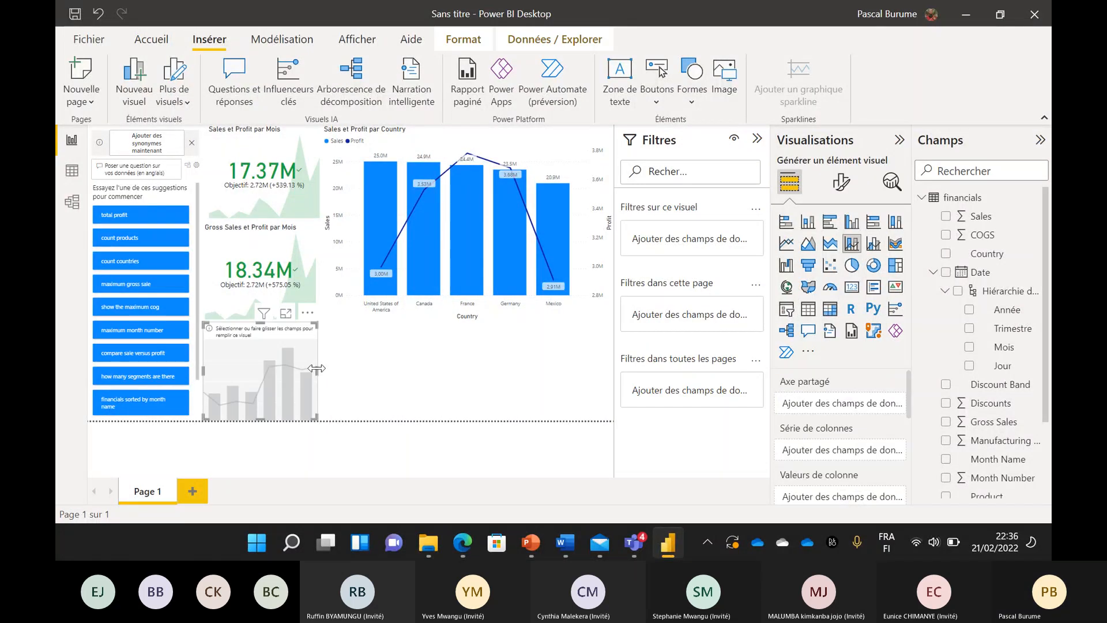
{"action": "left_click_drag", "start_coordinate": [316, 368], "coordinate": [610, 403]}
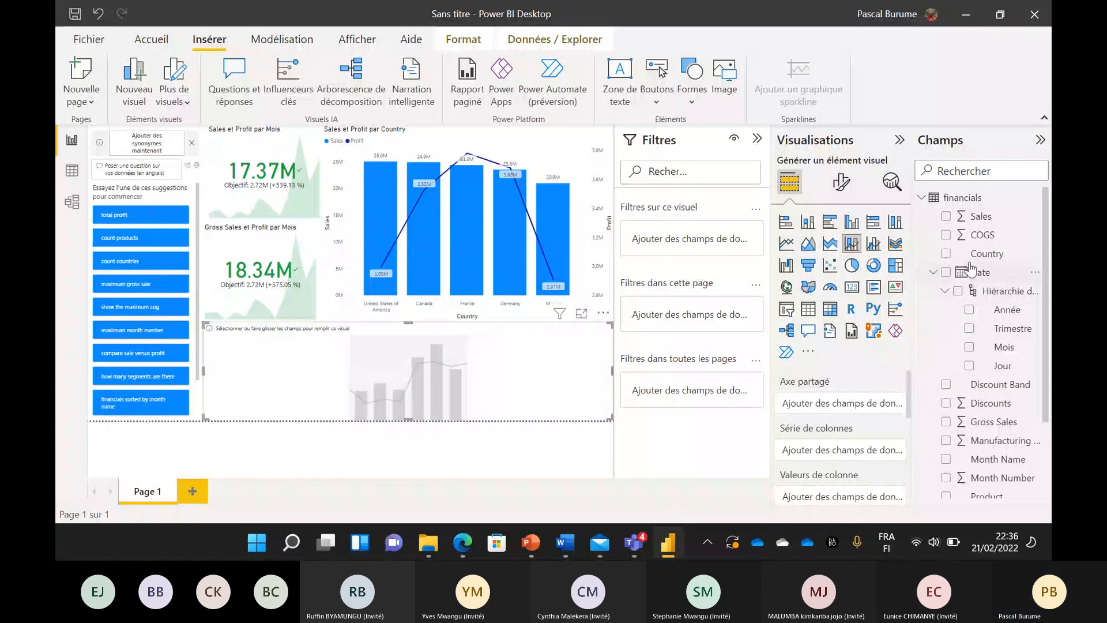
Step: Fill the new chart with Sales as column values, the date's Mois as shared axis and Profit as line values
{"action": "left_click", "coordinate": [945, 216]}
{"action": "left_click", "coordinate": [968, 347]}
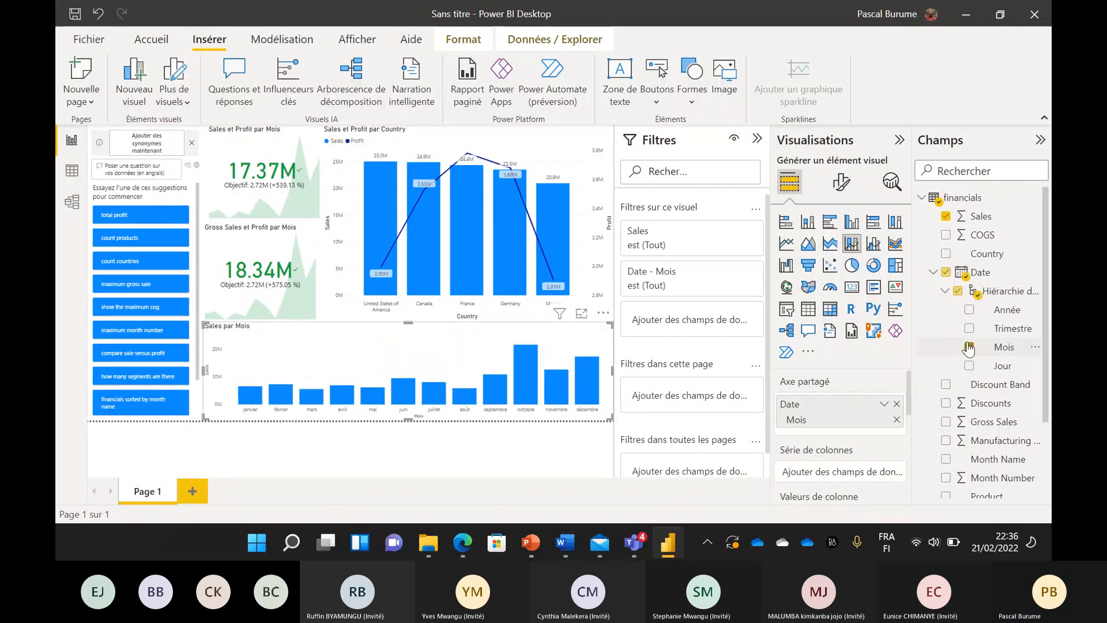
{"action": "scroll", "coordinate": [915, 409], "scroll_direction": "down", "scroll_amount": 3}
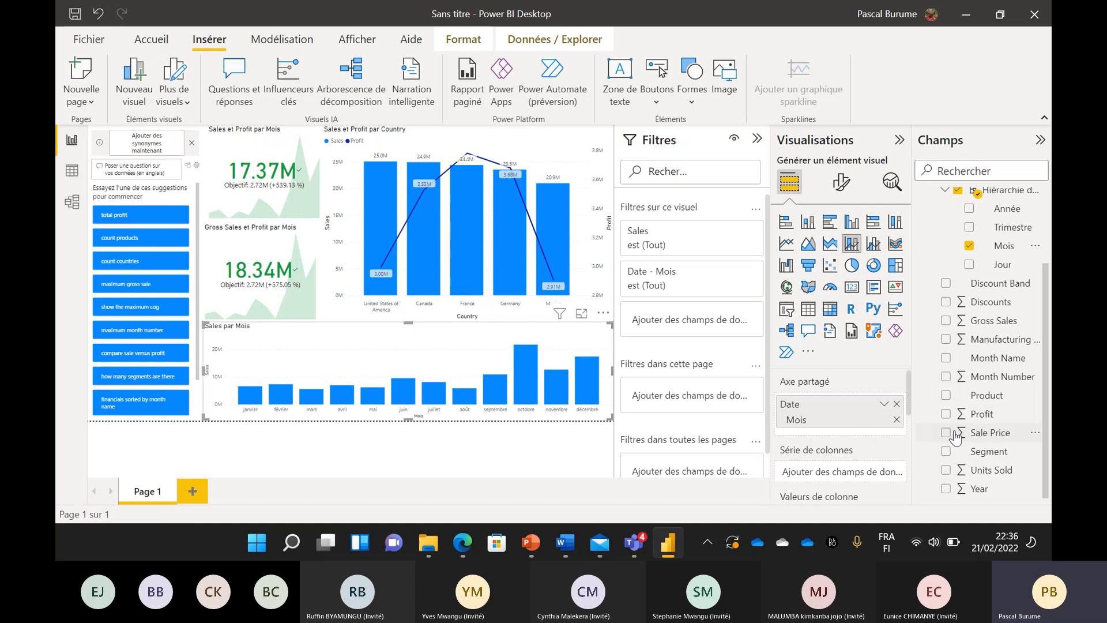
{"action": "left_click_drag", "start_coordinate": [974, 413], "coordinate": [849, 460]}
{"action": "scroll", "coordinate": [849, 460], "scroll_direction": "down", "scroll_amount": 1}
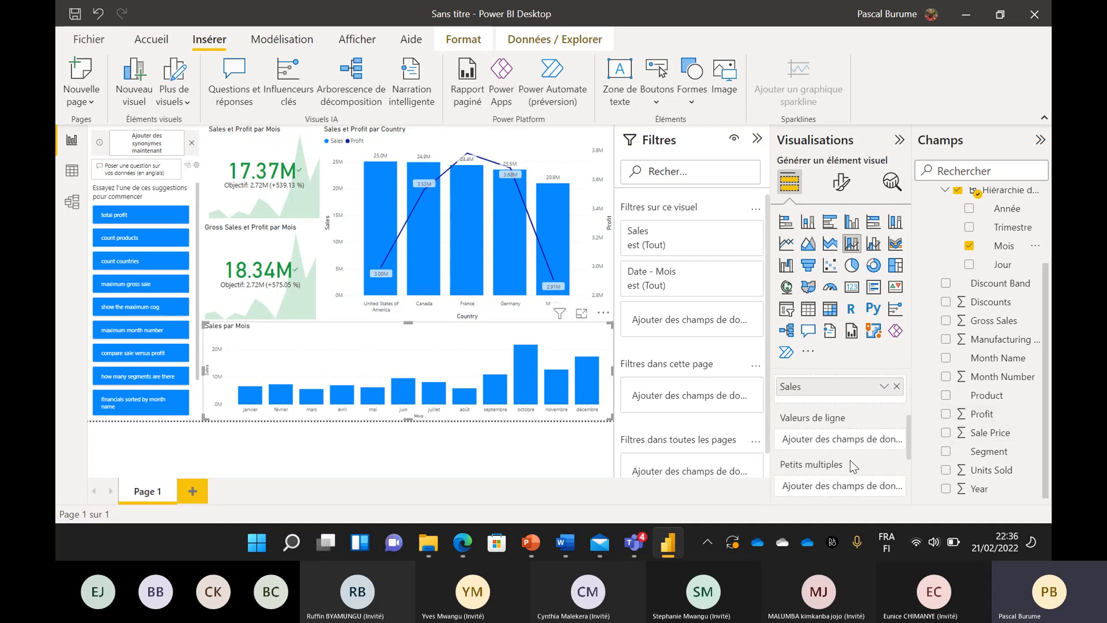
{"action": "left_click_drag", "start_coordinate": [975, 412], "coordinate": [832, 427]}
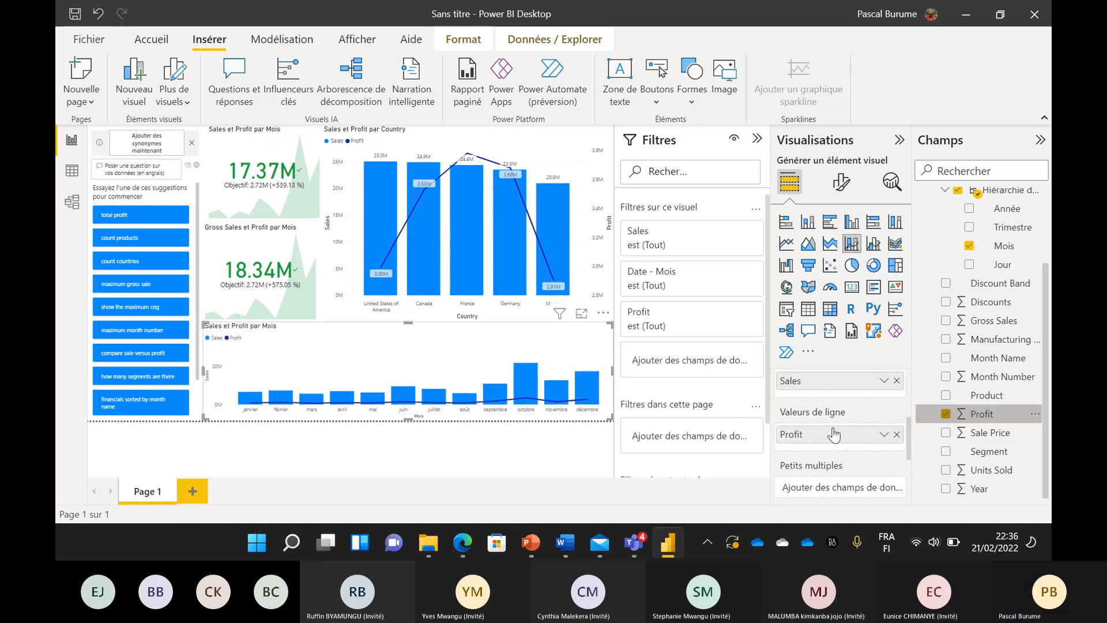
Step: Check the monthly chart's field settings and highlight October in that chart to cross-highlight the other visuals
{"action": "scroll", "coordinate": [834, 434], "scroll_direction": "down", "scroll_amount": 2}
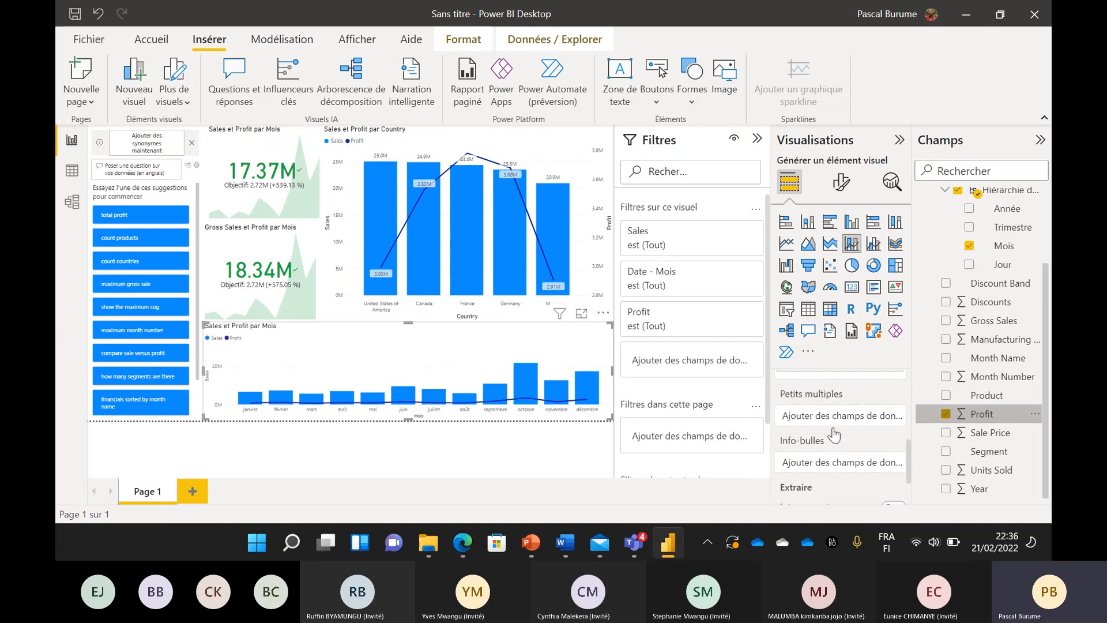
{"action": "scroll", "coordinate": [834, 433], "scroll_direction": "up", "scroll_amount": 3}
{"action": "scroll", "coordinate": [834, 433], "scroll_direction": "up", "scroll_amount": 1}
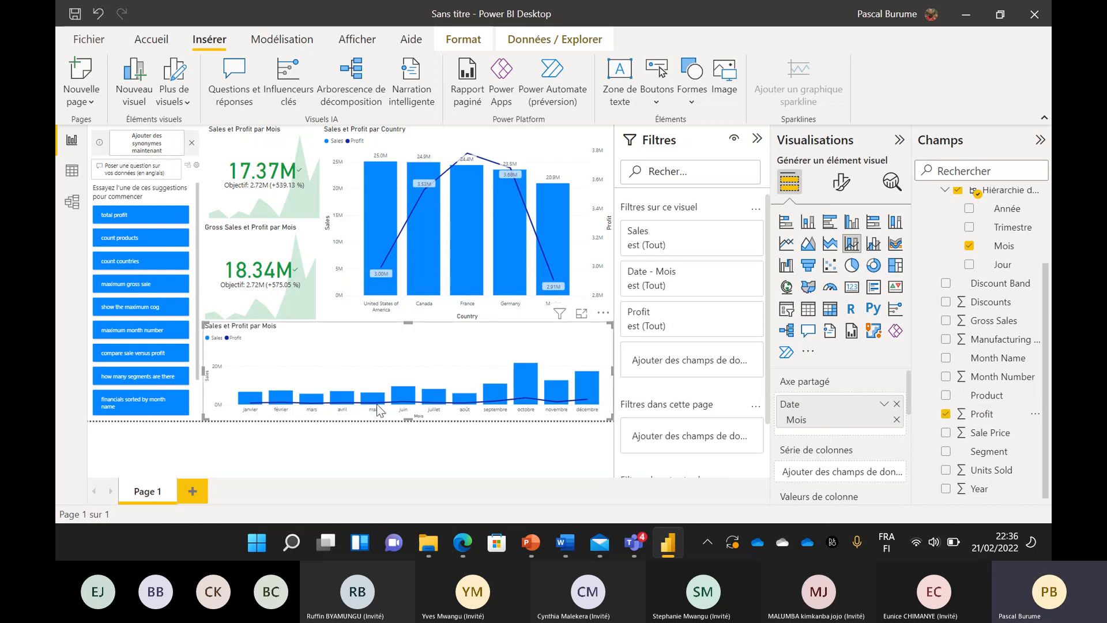
{"action": "mouse_move", "coordinate": [522, 399]}
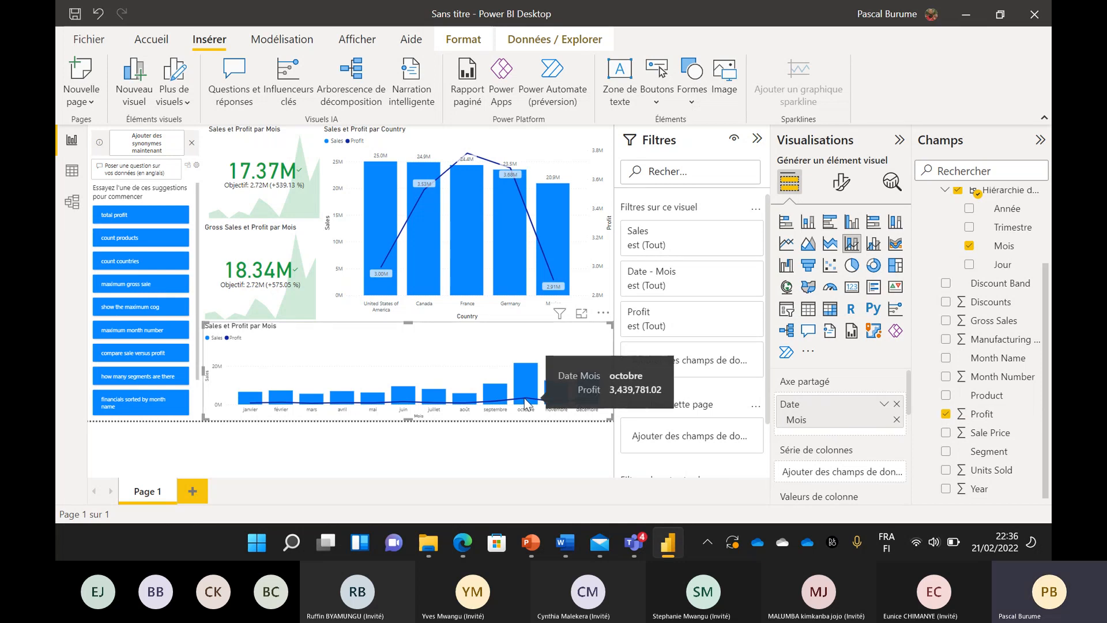
{"action": "left_click", "coordinate": [525, 401]}
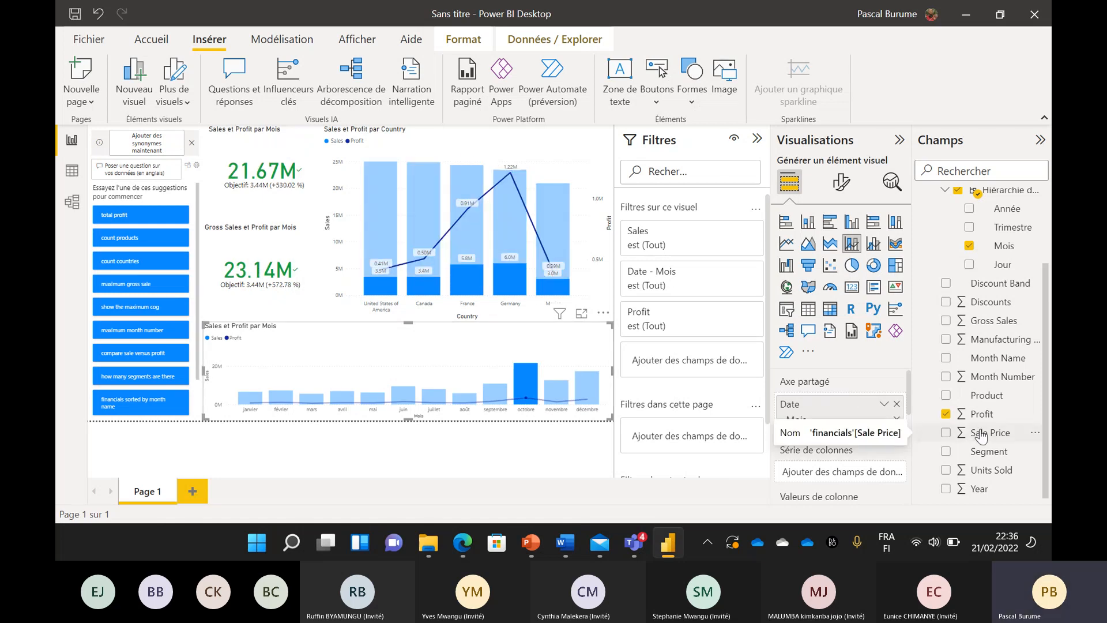
Step: Add Gross Sales to the monthly chart's column values and place it above Sales, clearing the October highlight
{"action": "scroll", "coordinate": [812, 447], "scroll_direction": "down", "scroll_amount": 3}
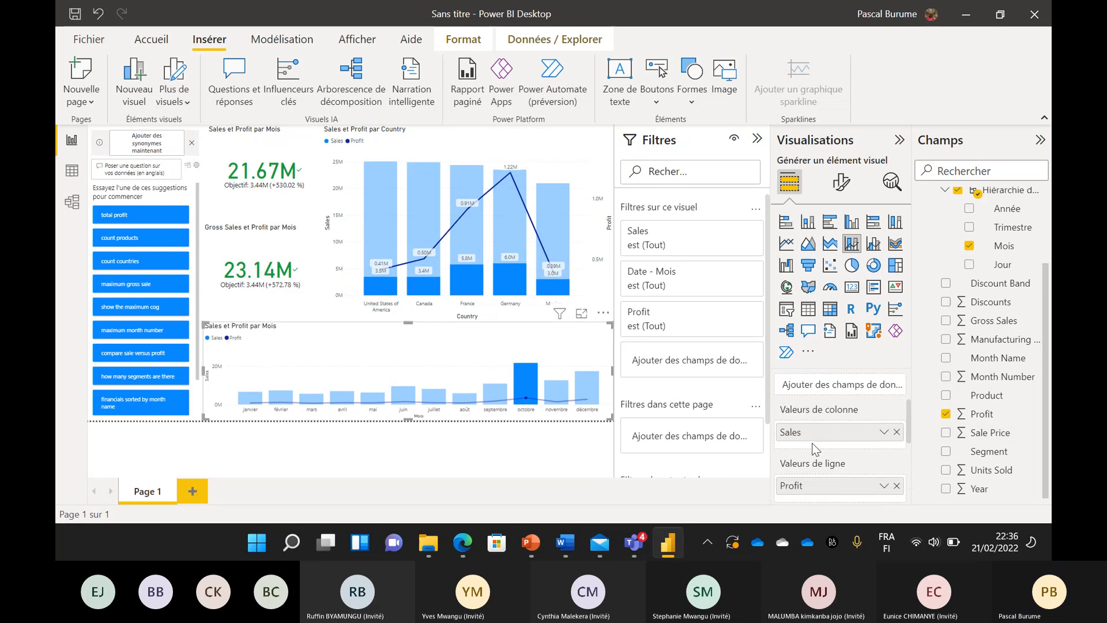
{"action": "scroll", "coordinate": [812, 443], "scroll_direction": "up", "scroll_amount": 1}
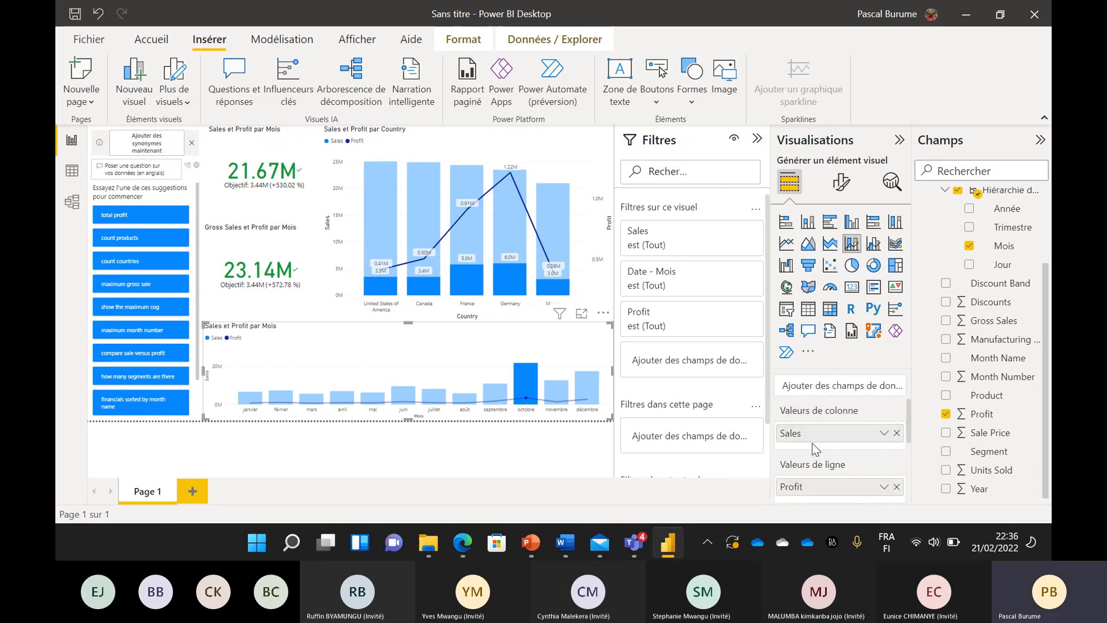
{"action": "left_click_drag", "start_coordinate": [993, 321], "coordinate": [865, 452]}
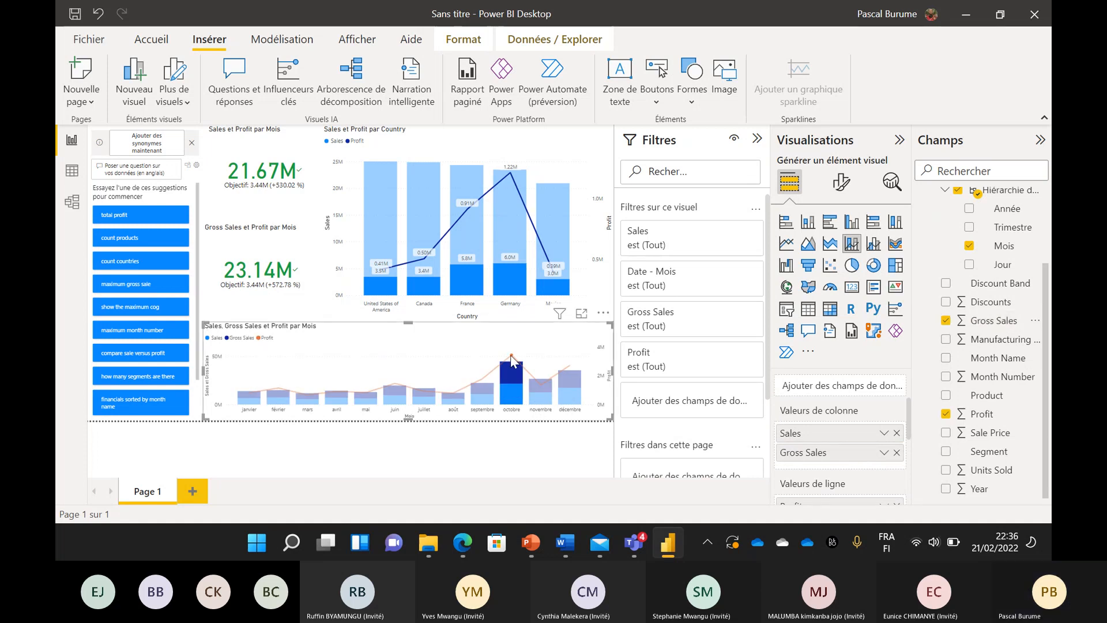
{"action": "mouse_move", "coordinate": [511, 357]}
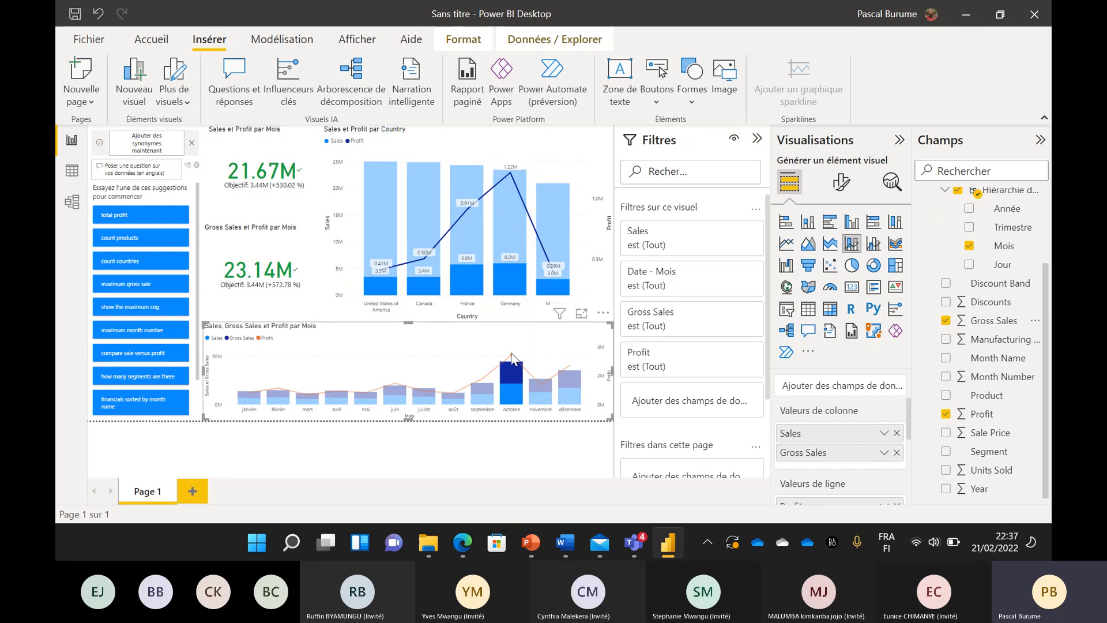
{"action": "left_click", "coordinate": [512, 357]}
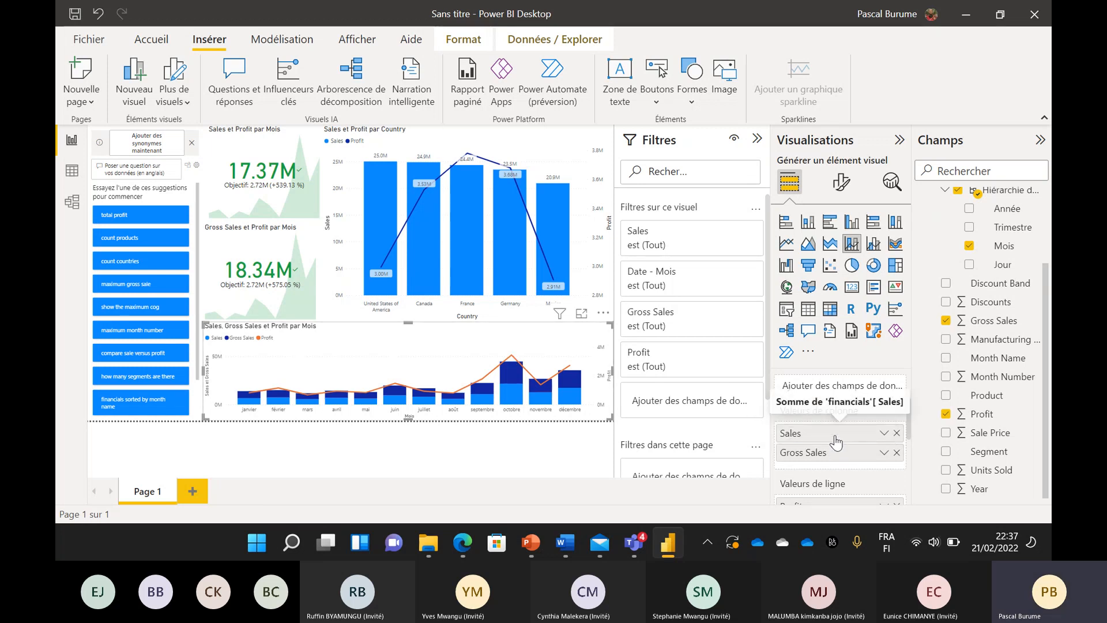
{"action": "left_click_drag", "start_coordinate": [860, 446], "coordinate": [854, 433]}
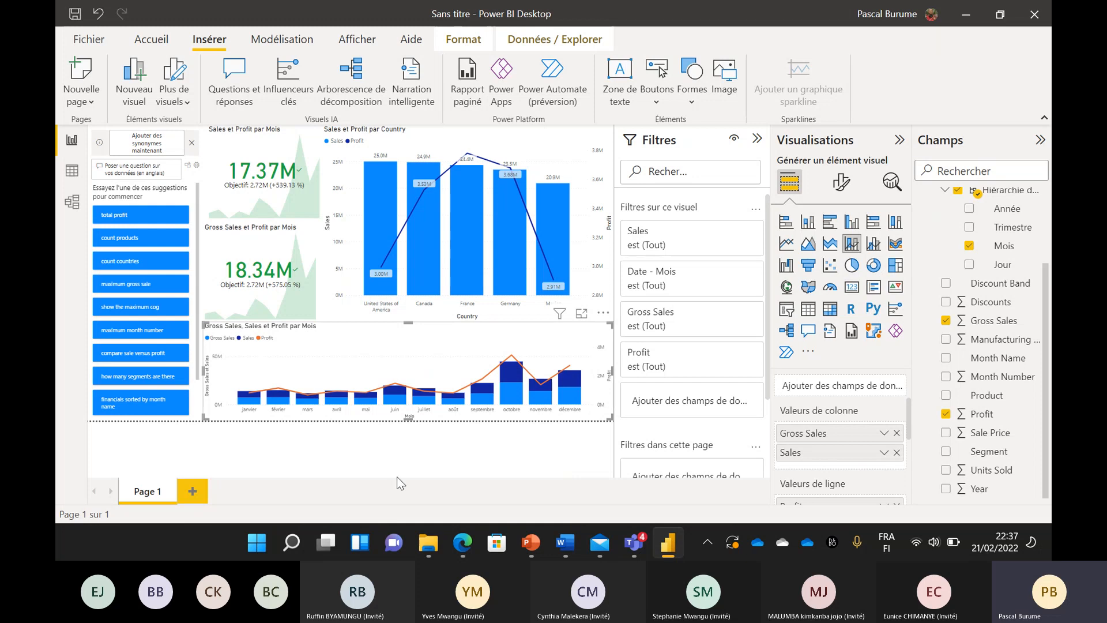
Step: Highlight January in the monthly chart and collapse the Filters and Visualizations panes to enlarge the report page
{"action": "left_click", "coordinate": [250, 398]}
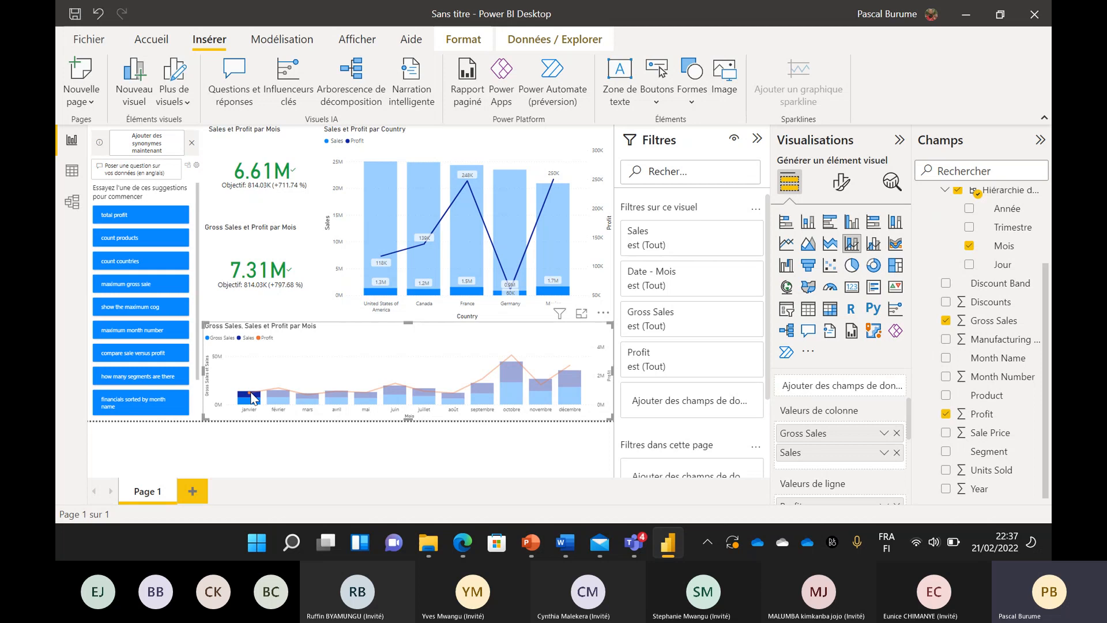
{"action": "mouse_move", "coordinate": [320, 398]}
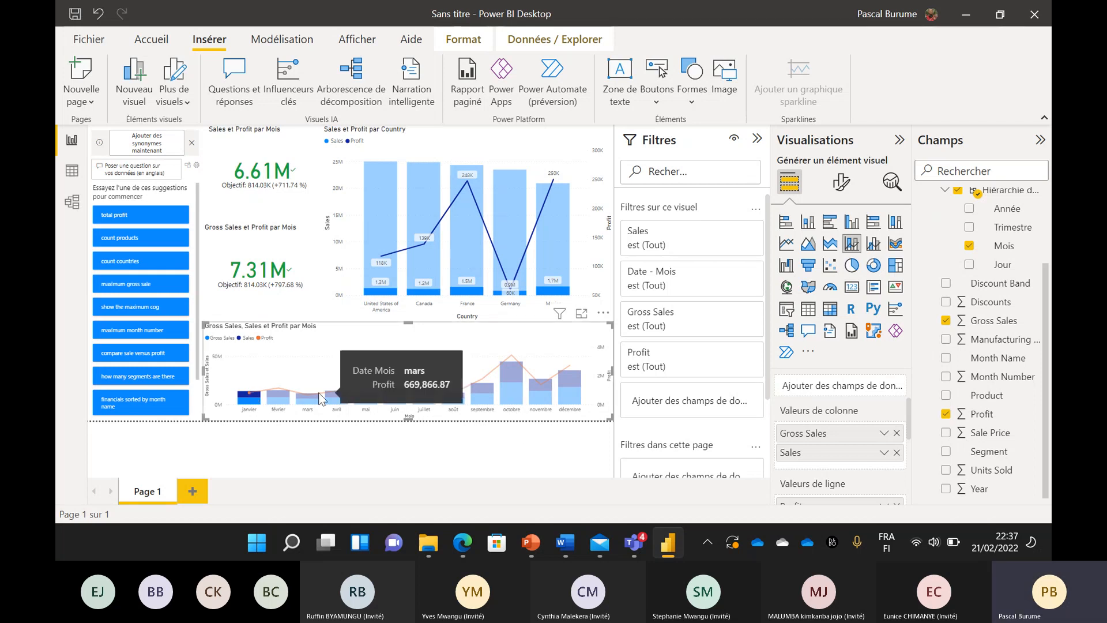
{"action": "left_click", "coordinate": [758, 140]}
{"action": "left_click", "coordinate": [899, 140]}
{"action": "left_click", "coordinate": [818, 337]}
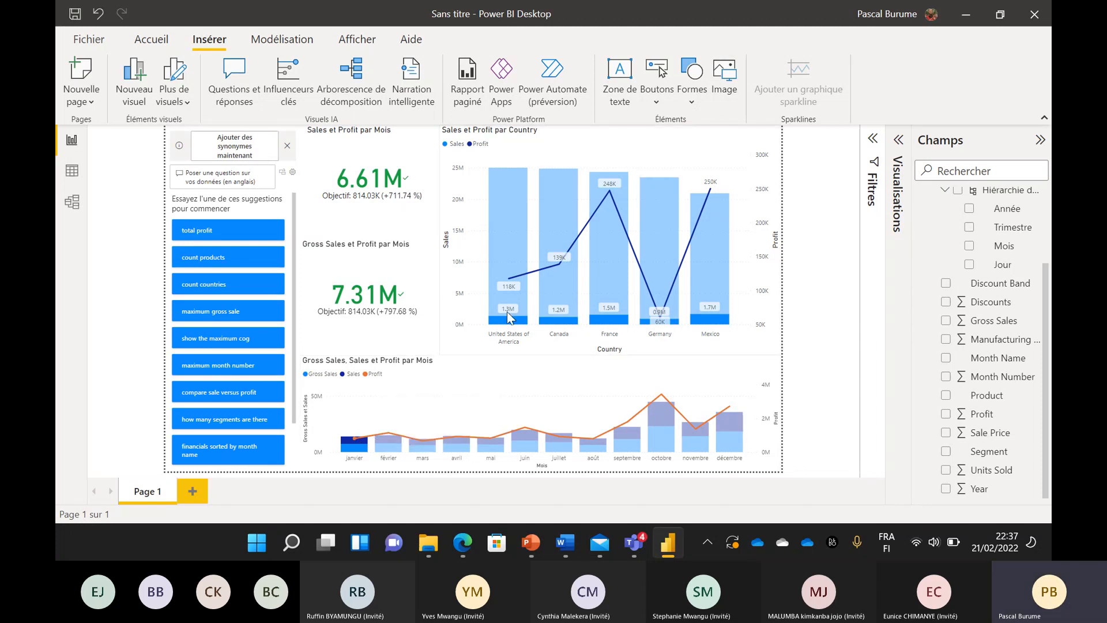
Step: Examine the country sales for January, and highlight October in the monthly chart for comparison
{"action": "mouse_move", "coordinate": [508, 315]}
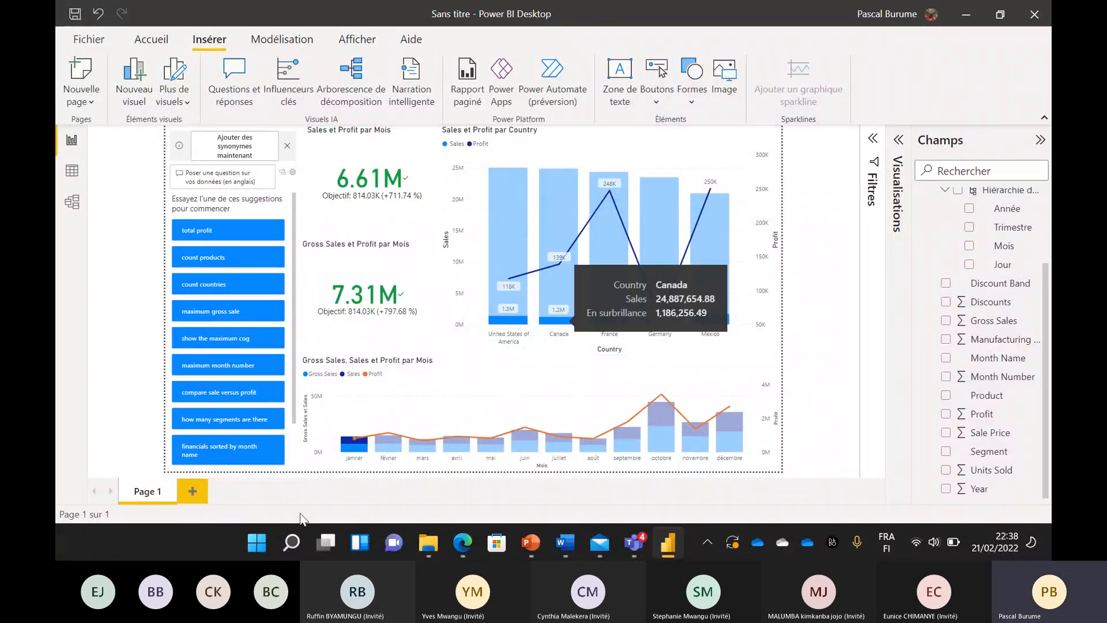
{"action": "left_click", "coordinate": [530, 433]}
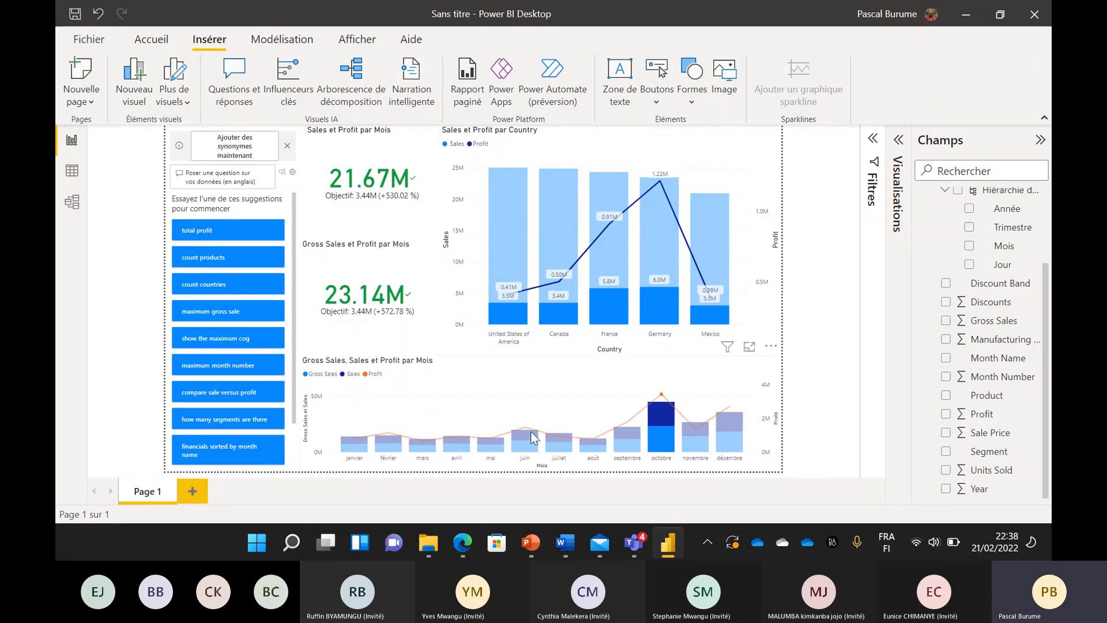
{"action": "mouse_move", "coordinate": [532, 437]}
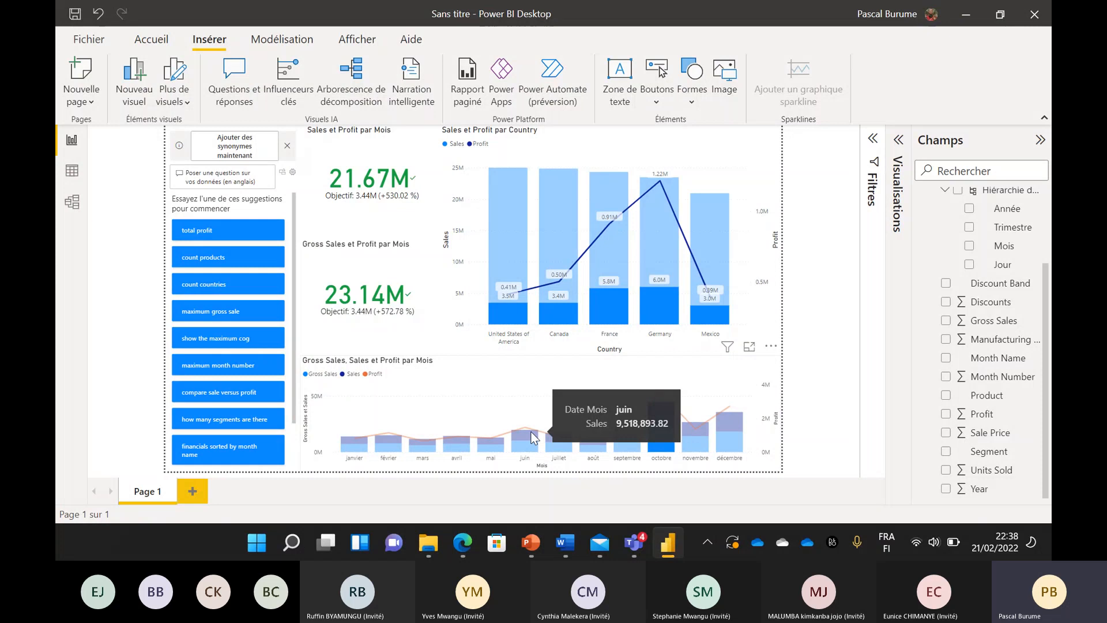
Step: Highlight Germany in the country chart and examine its share of the September, October and December figures in the monthly chart
{"action": "left_click", "coordinate": [657, 184]}
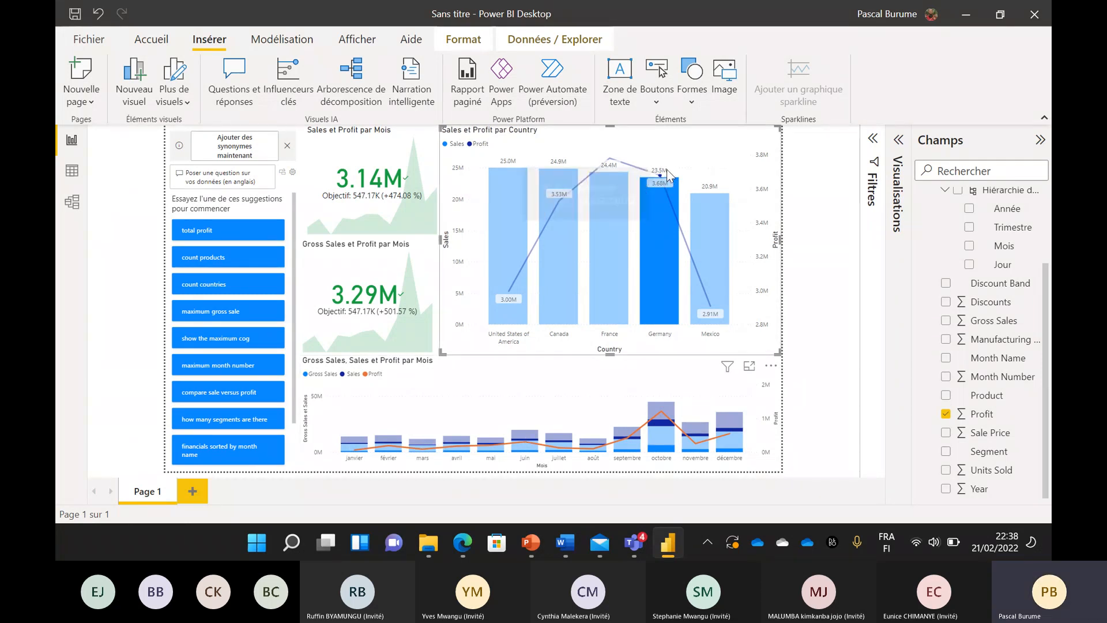
{"action": "mouse_move", "coordinate": [658, 173]}
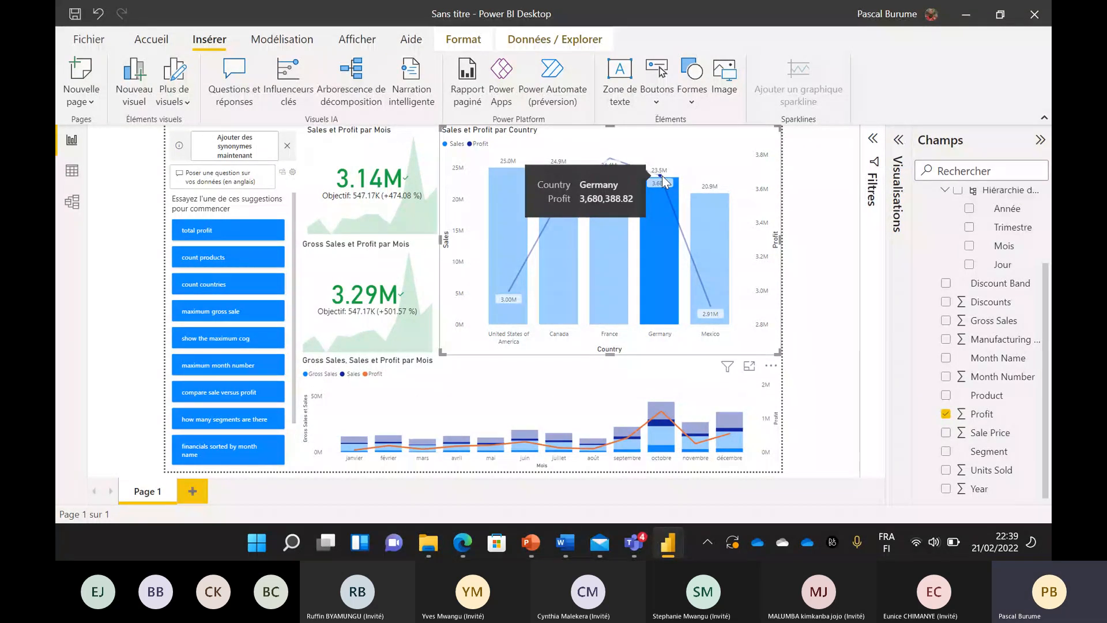
{"action": "mouse_move", "coordinate": [667, 443]}
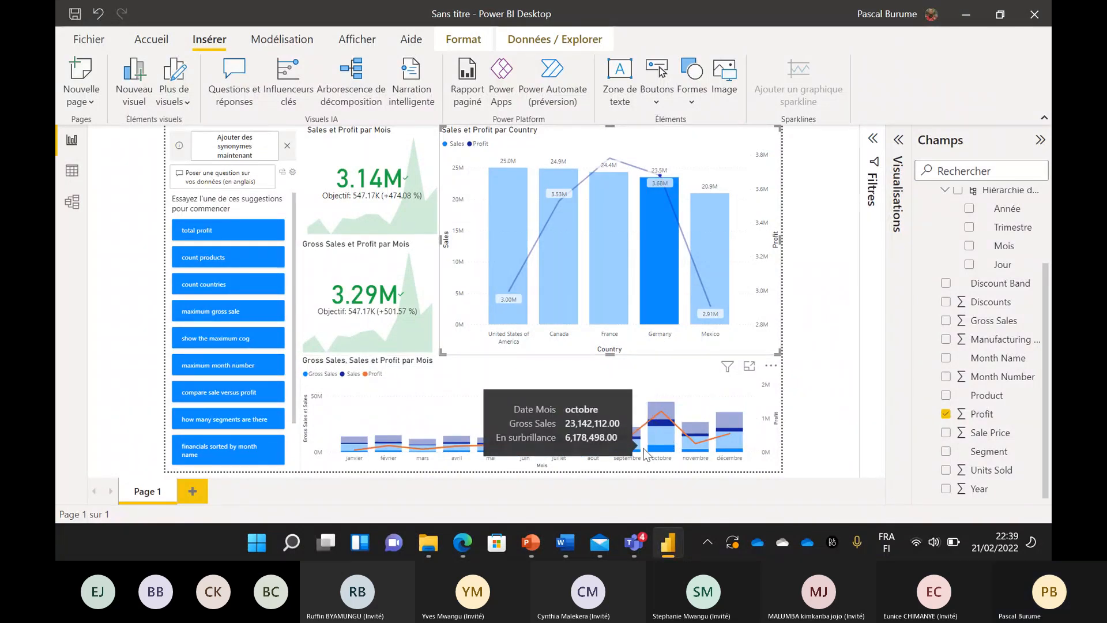
{"action": "mouse_move", "coordinate": [626, 454]}
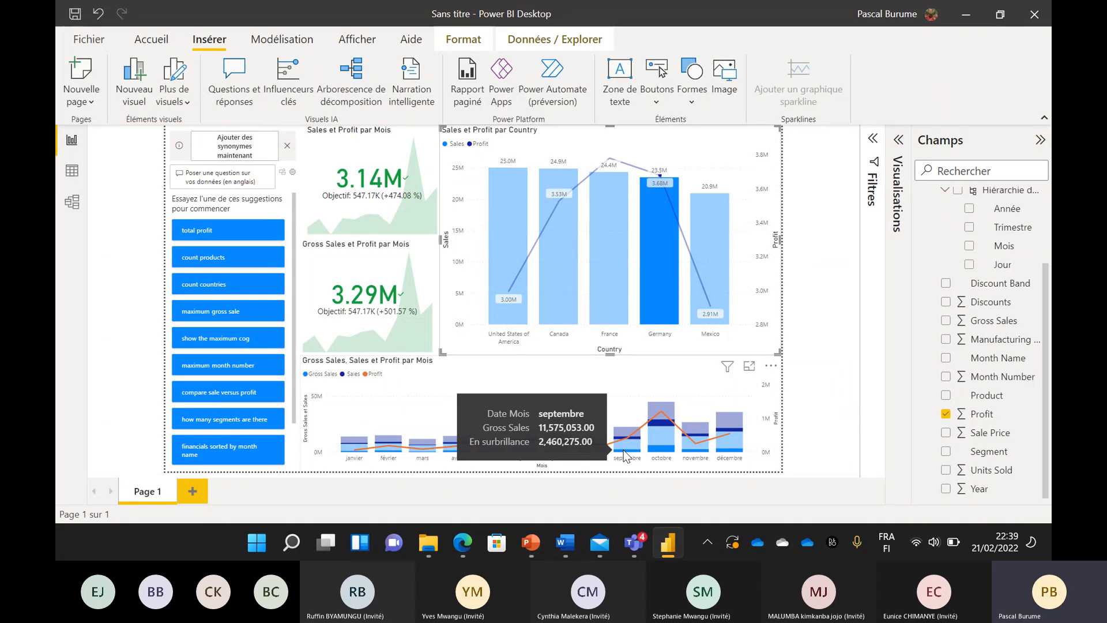
{"action": "left_click", "coordinate": [660, 180]}
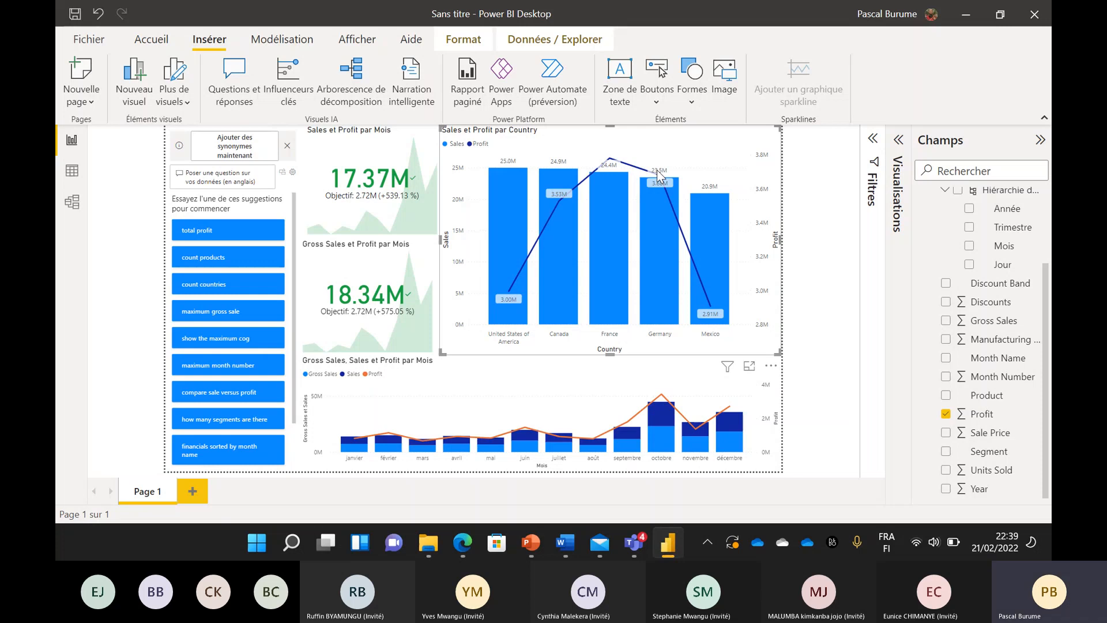
{"action": "left_click", "coordinate": [662, 192]}
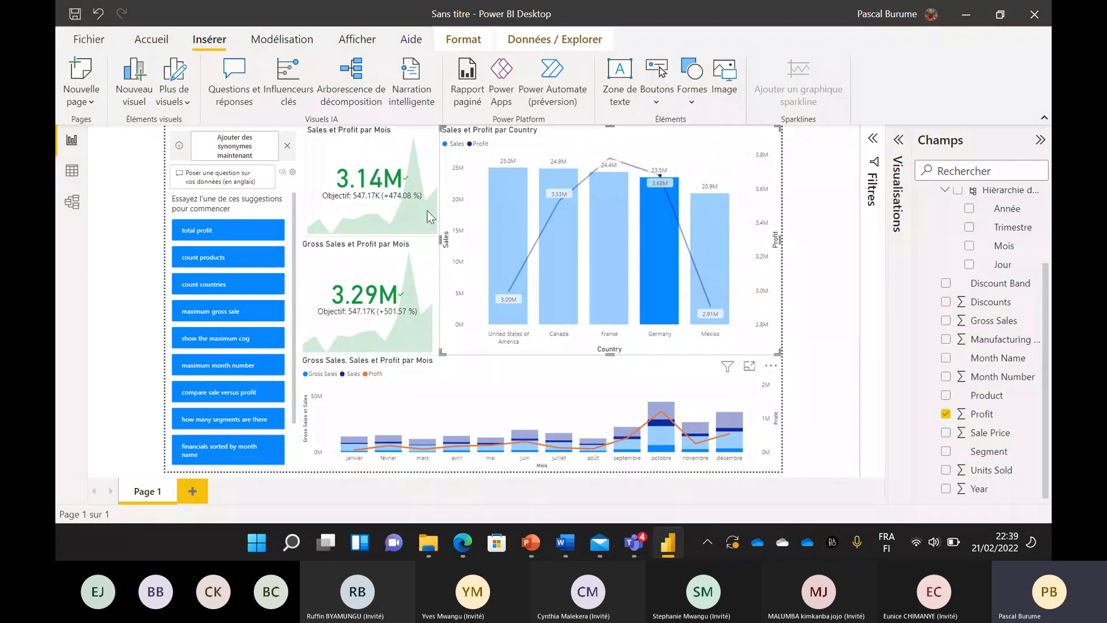
{"action": "mouse_move", "coordinate": [734, 443]}
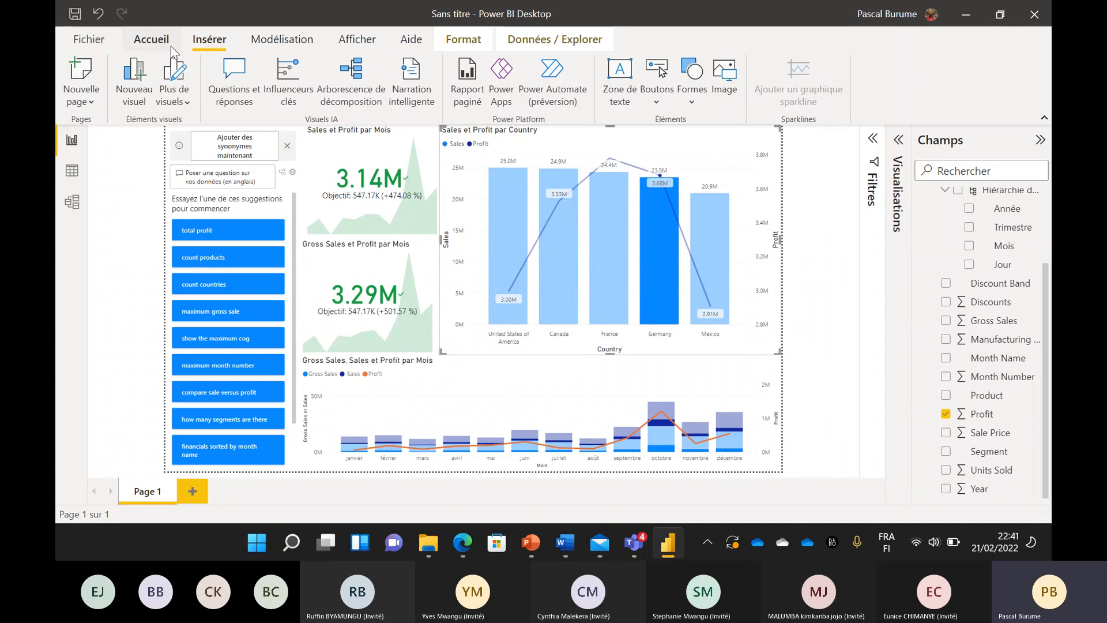
Step: Insert an empty key influencers visual on the report page
{"action": "left_click", "coordinate": [304, 92]}
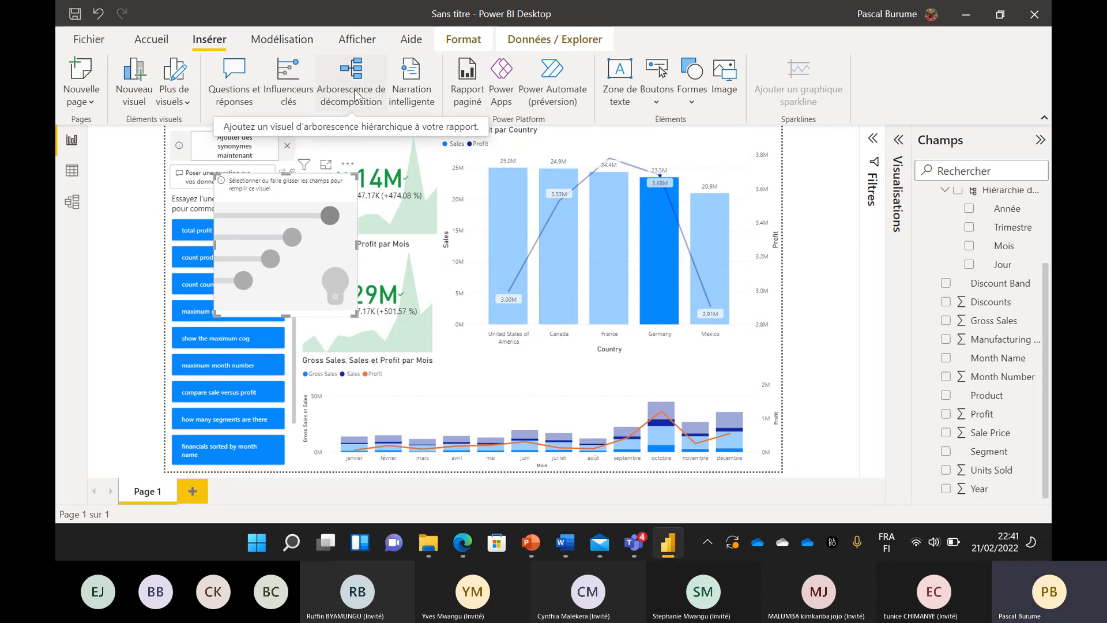
Step: Save the report as First Report and publish it to the Mon espace de travail workspace
{"action": "left_click", "coordinate": [151, 39]}
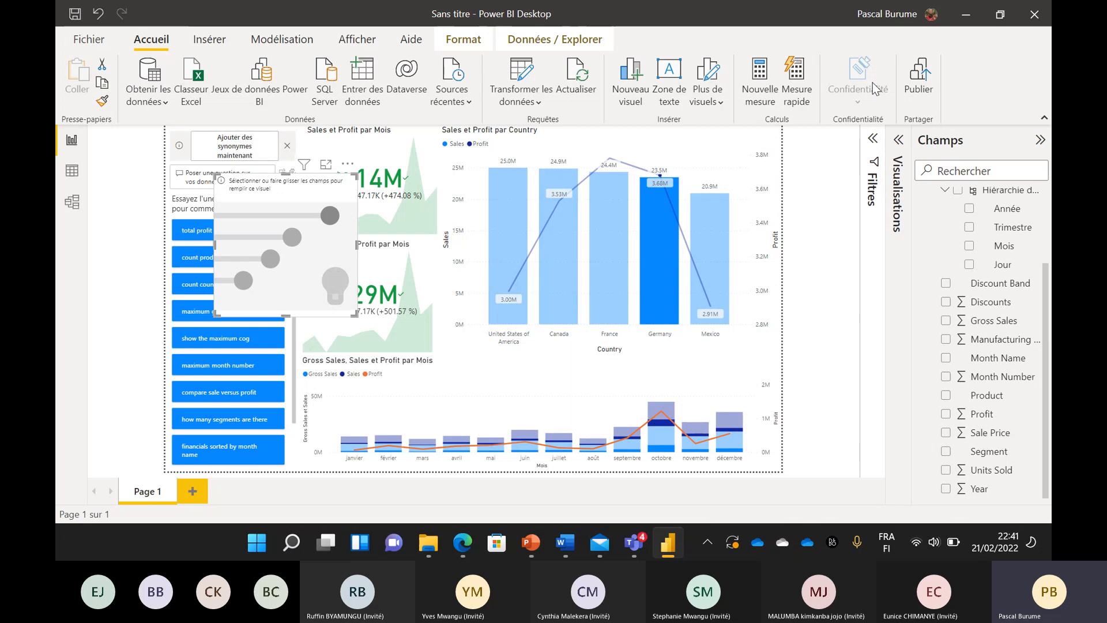
{"action": "left_click", "coordinate": [918, 78]}
{"action": "key", "text": "Return"}
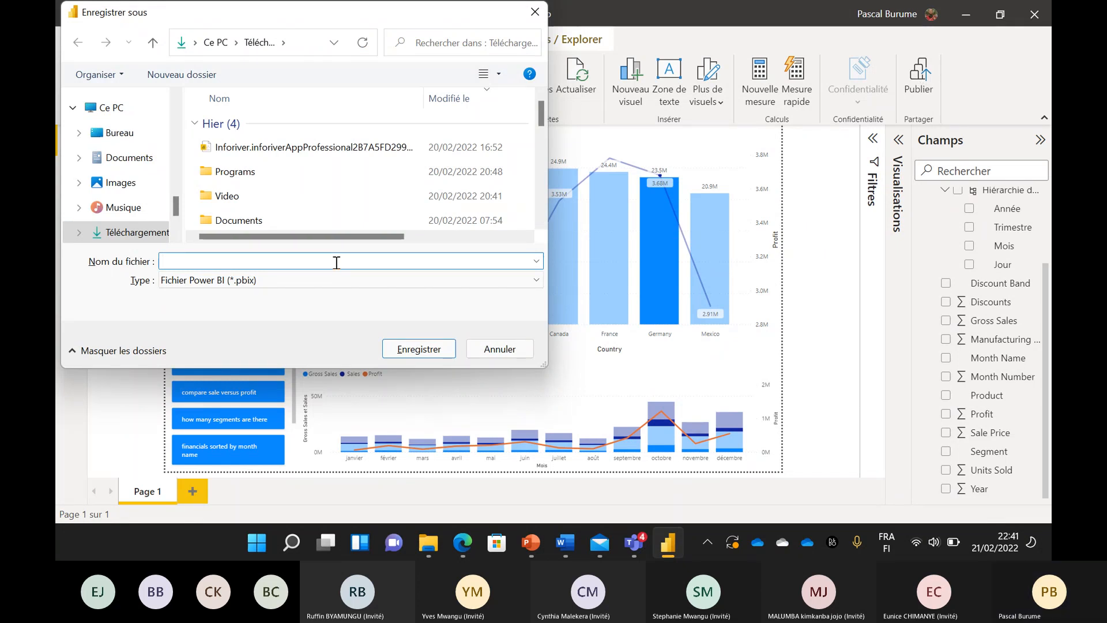
{"action": "type", "text": "First Report"}
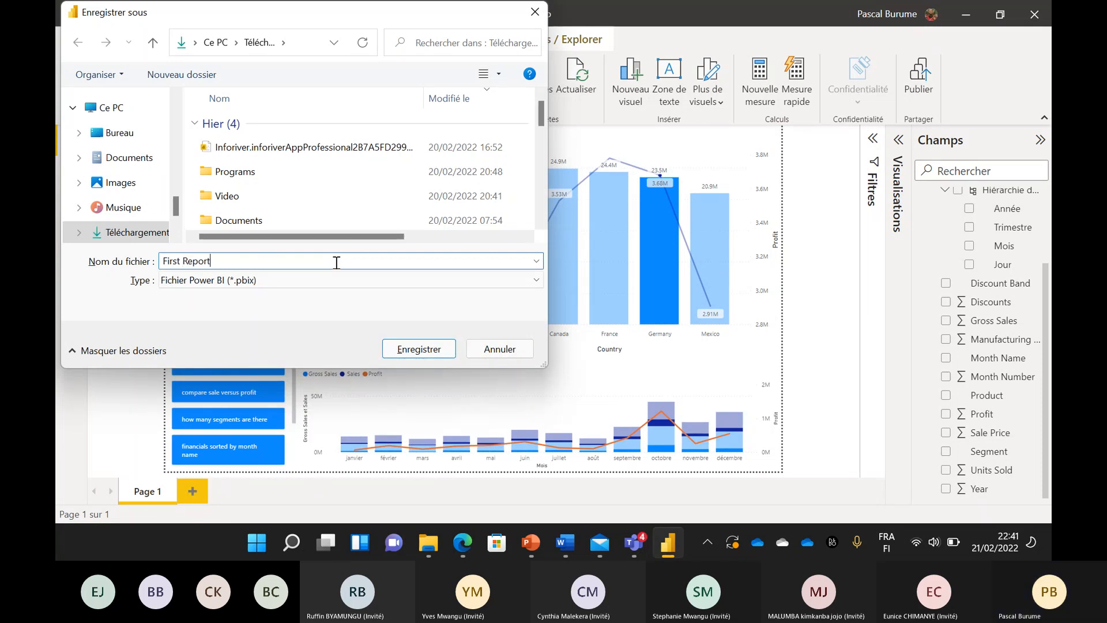
{"action": "left_click", "coordinate": [423, 353]}
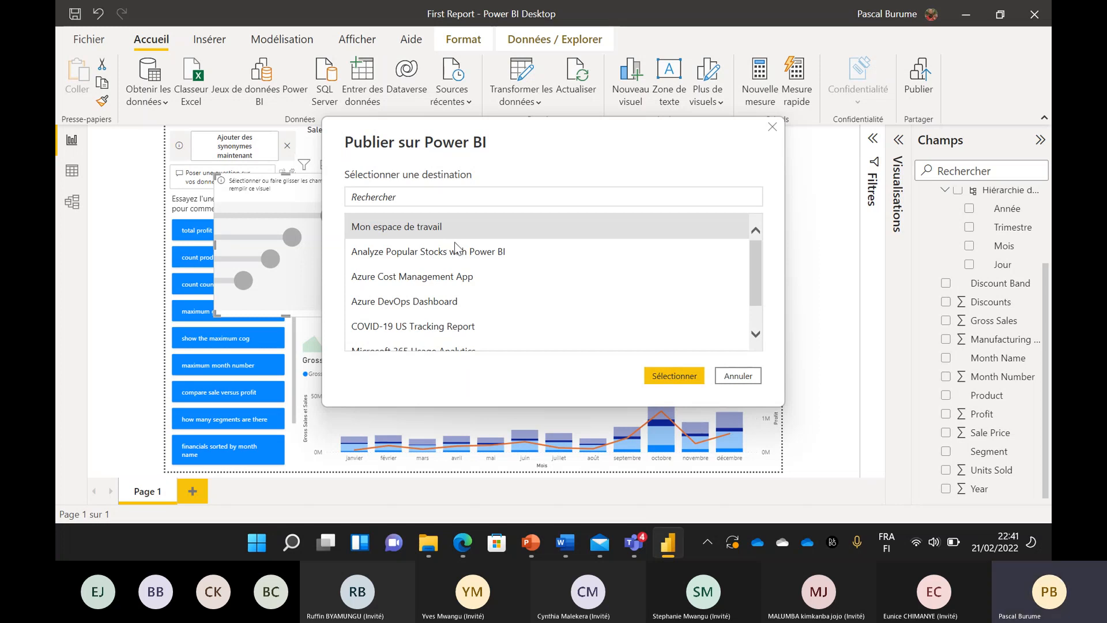
{"action": "left_click", "coordinate": [678, 376]}
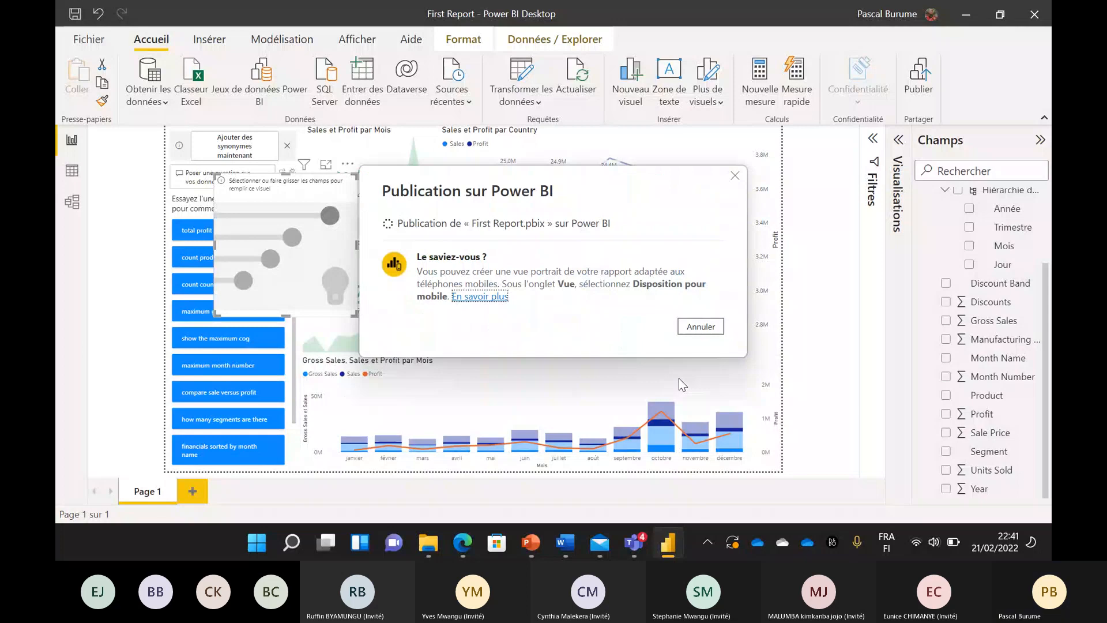
Step: Switch to the Microsoft Teams meeting window to check the participants, and minimize it again
{"action": "mouse_move", "coordinate": [634, 542]}
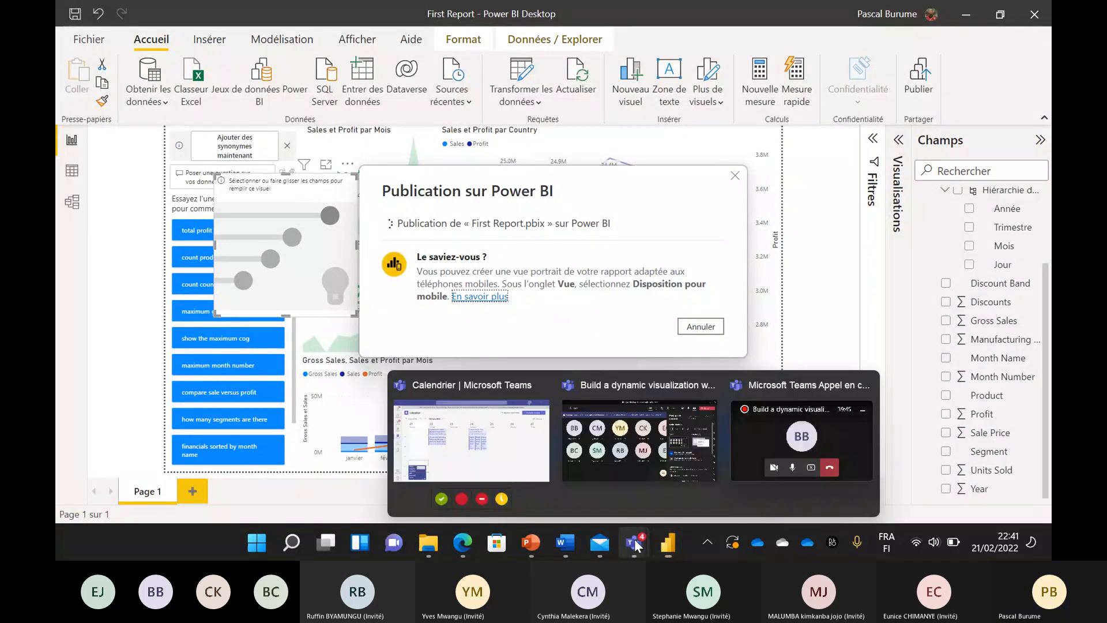
{"action": "left_click", "coordinate": [697, 453]}
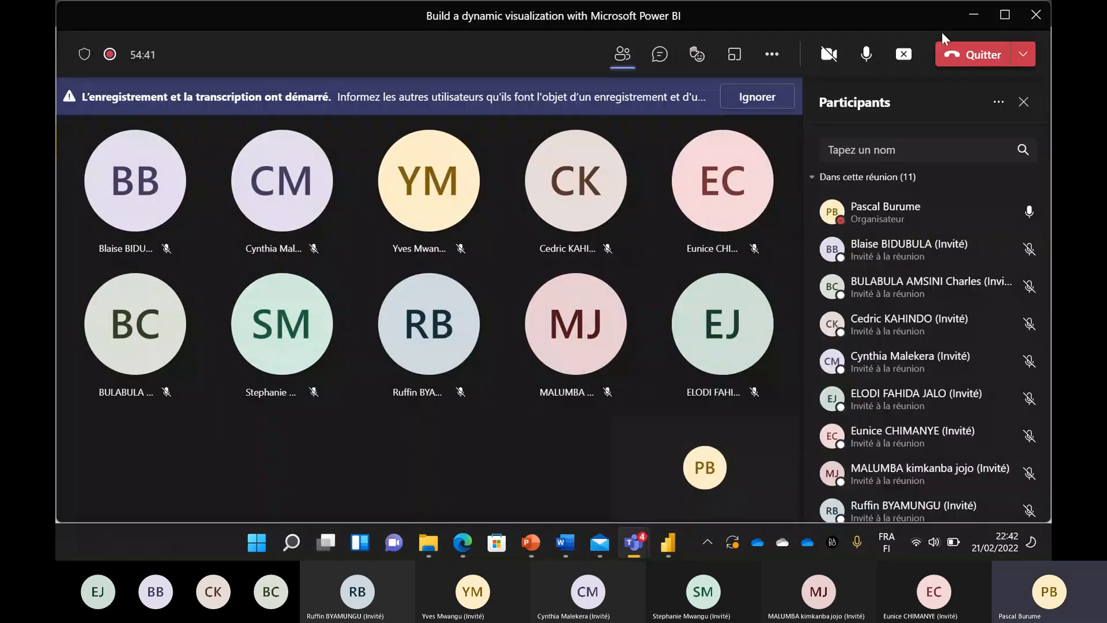
{"action": "left_click", "coordinate": [973, 19]}
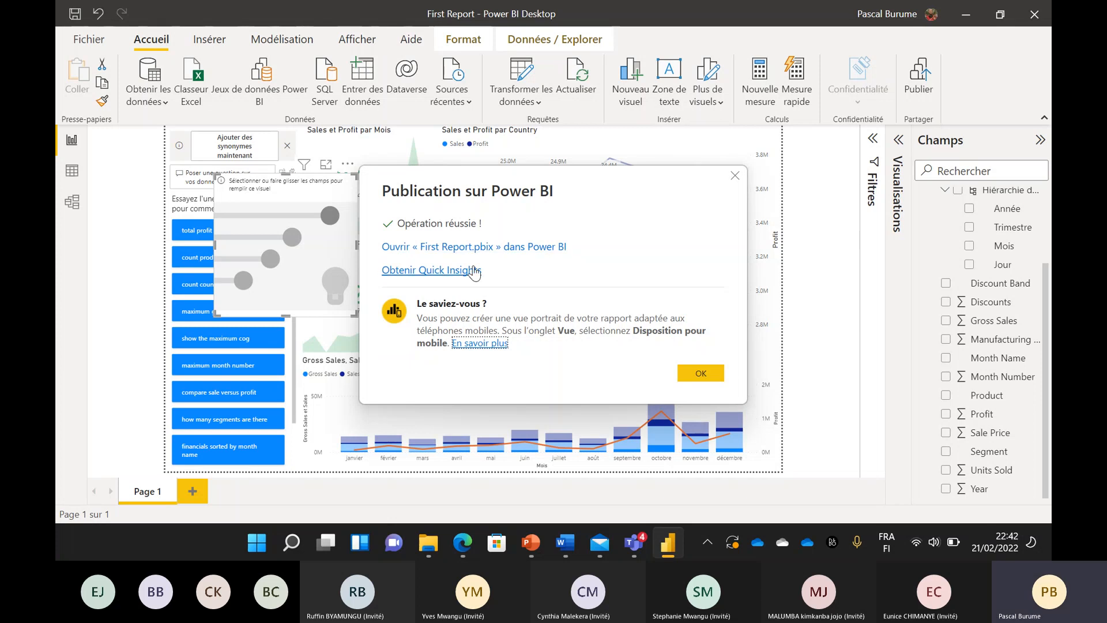
Step: Open the published First Report in the Power BI service in the browser, checking the Microsoft sign-in page
{"action": "left_click", "coordinate": [439, 276]}
{"action": "mouse_move", "coordinate": [669, 548]}
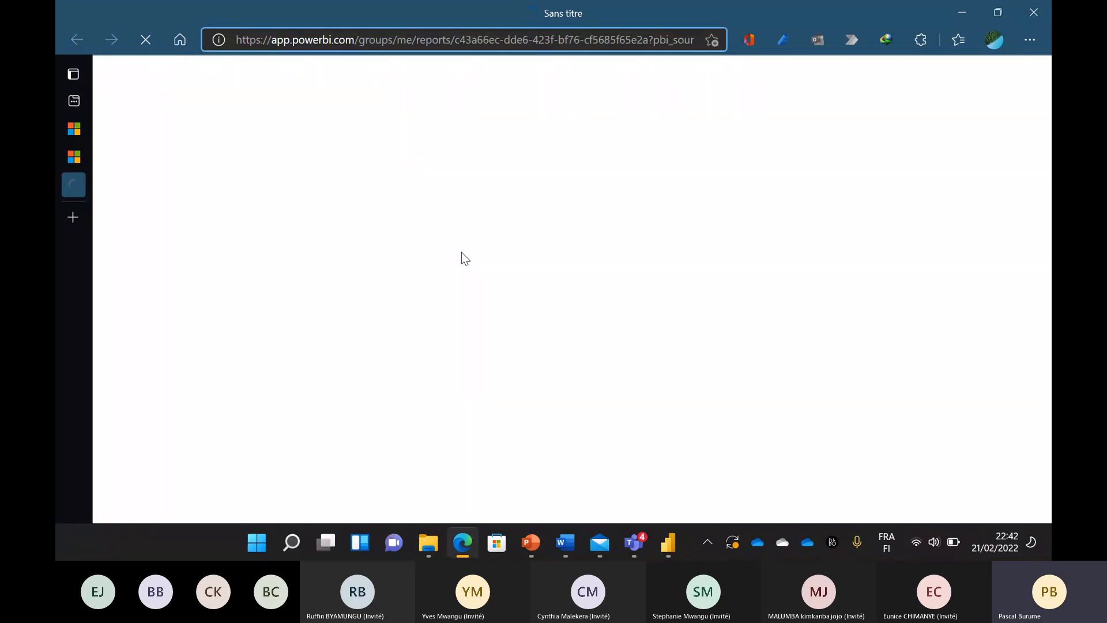
{"action": "left_click", "coordinate": [81, 157]}
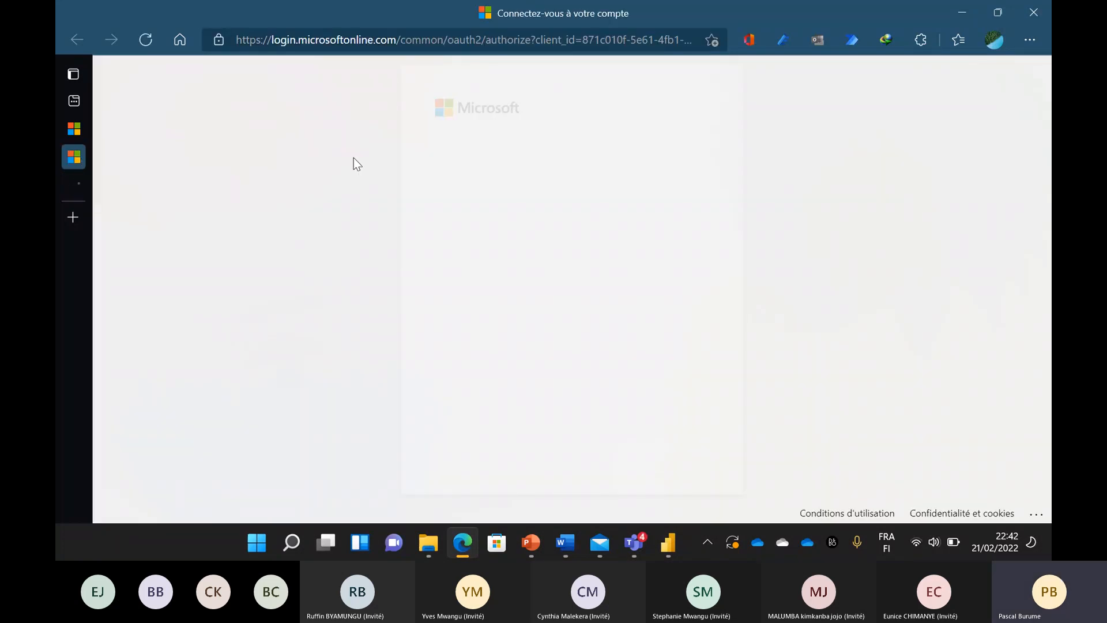
{"action": "left_click", "coordinate": [74, 184]}
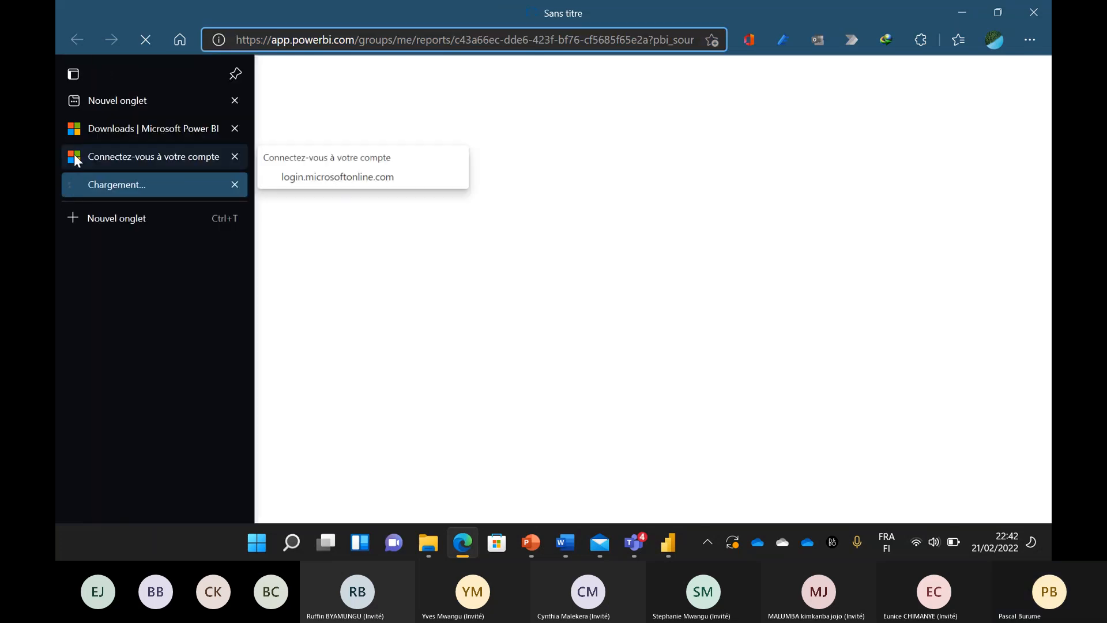
Step: Return to the published First Report's sign-in page in the browser and sign in with the second listed account
{"action": "left_click", "coordinate": [75, 160]}
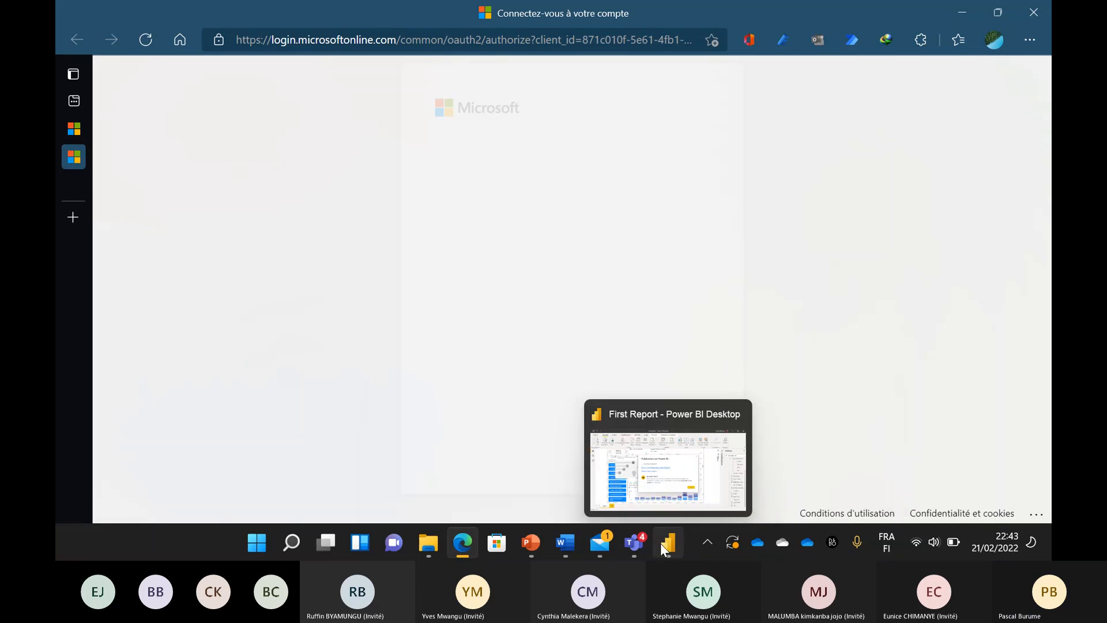
{"action": "left_click", "coordinate": [664, 472]}
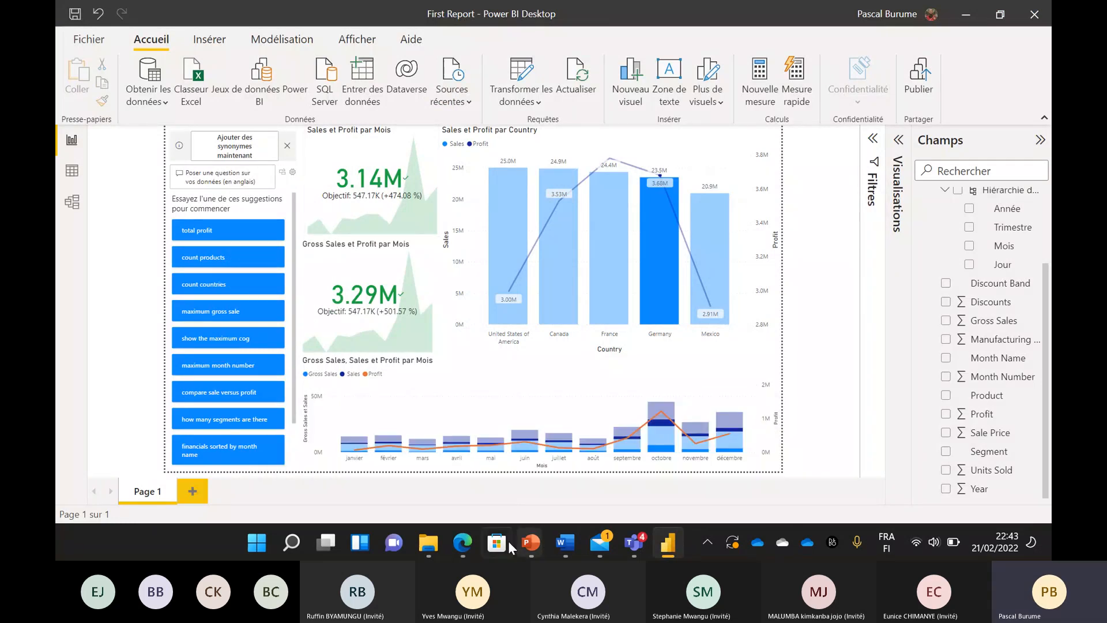
{"action": "left_click", "coordinate": [461, 542]}
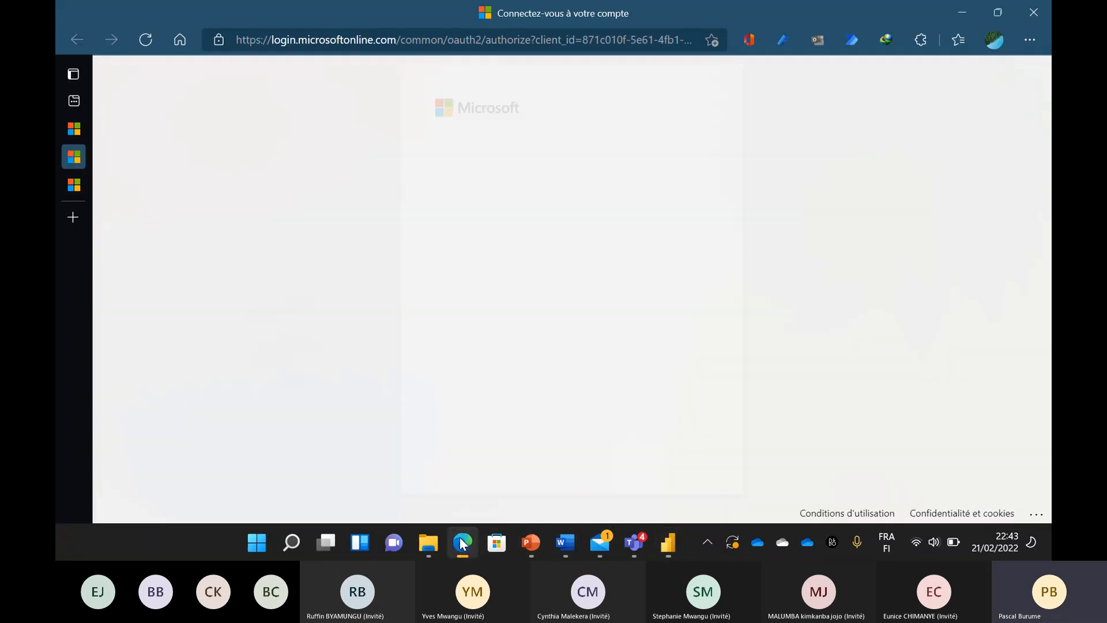
{"action": "left_click", "coordinate": [75, 186]}
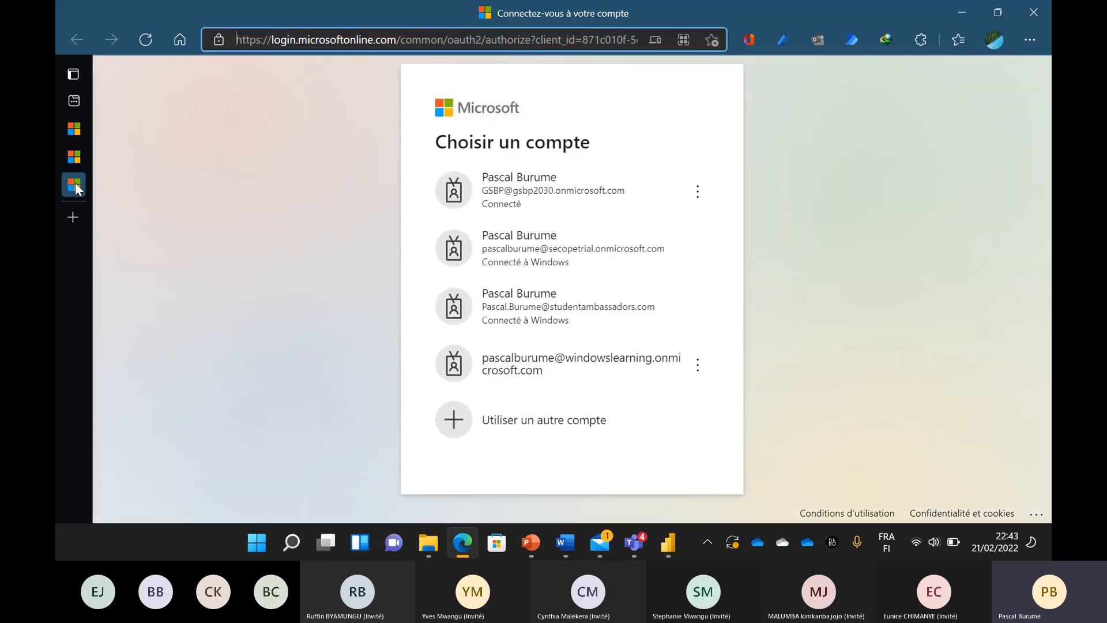
{"action": "left_click", "coordinate": [542, 256]}
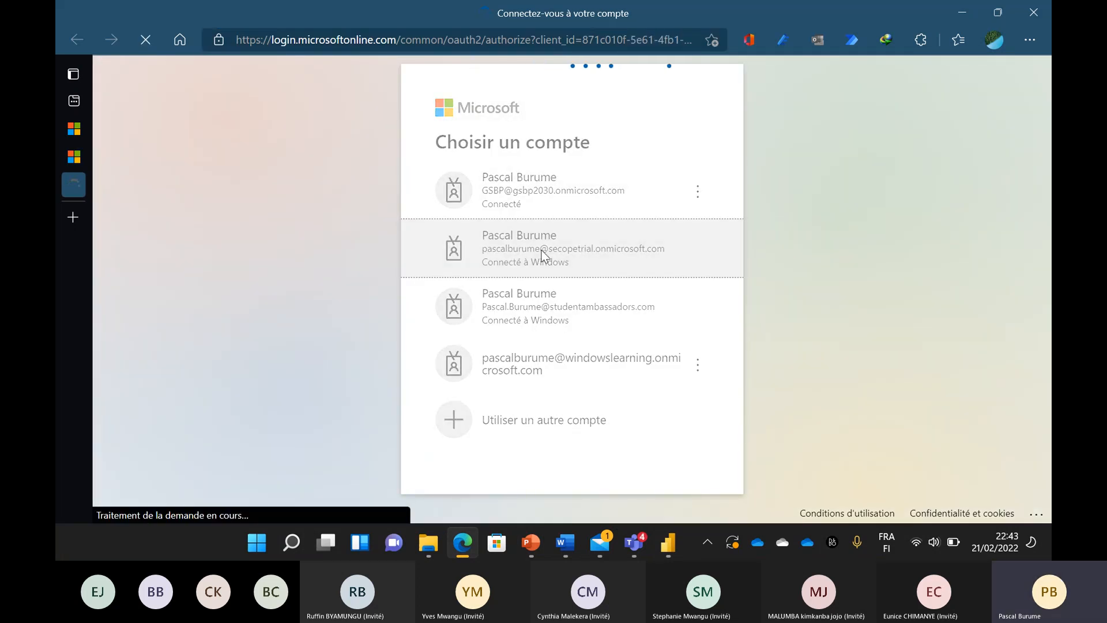
Step: Reload the blank Microsoft sign-in page that was opened before the report and sign in with the first listed account
{"action": "left_click", "coordinate": [76, 157]}
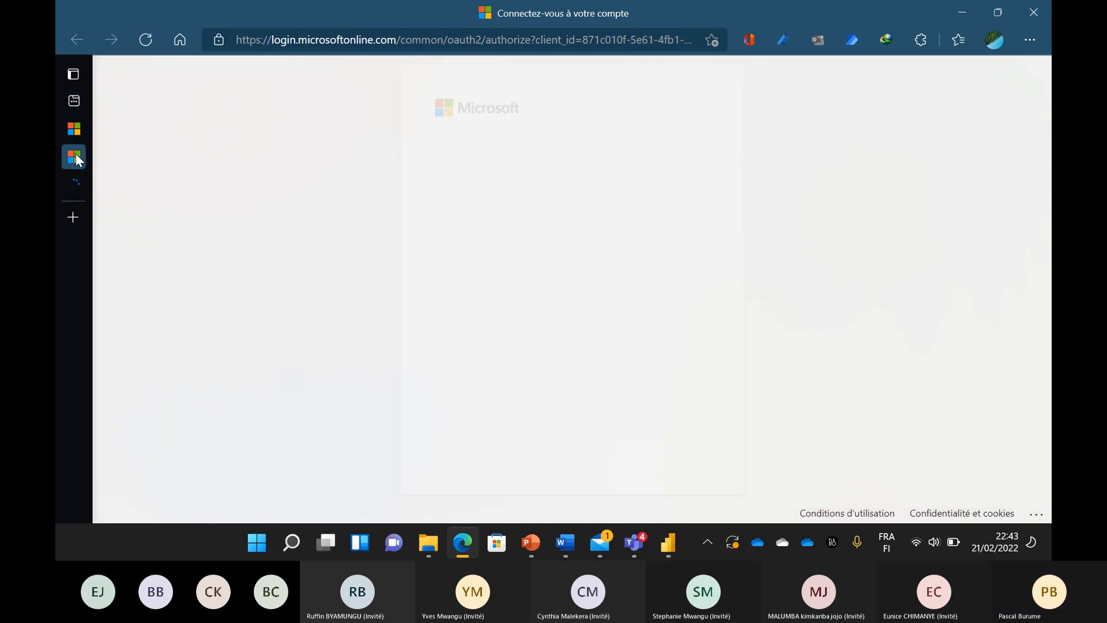
{"action": "left_click", "coordinate": [149, 43]}
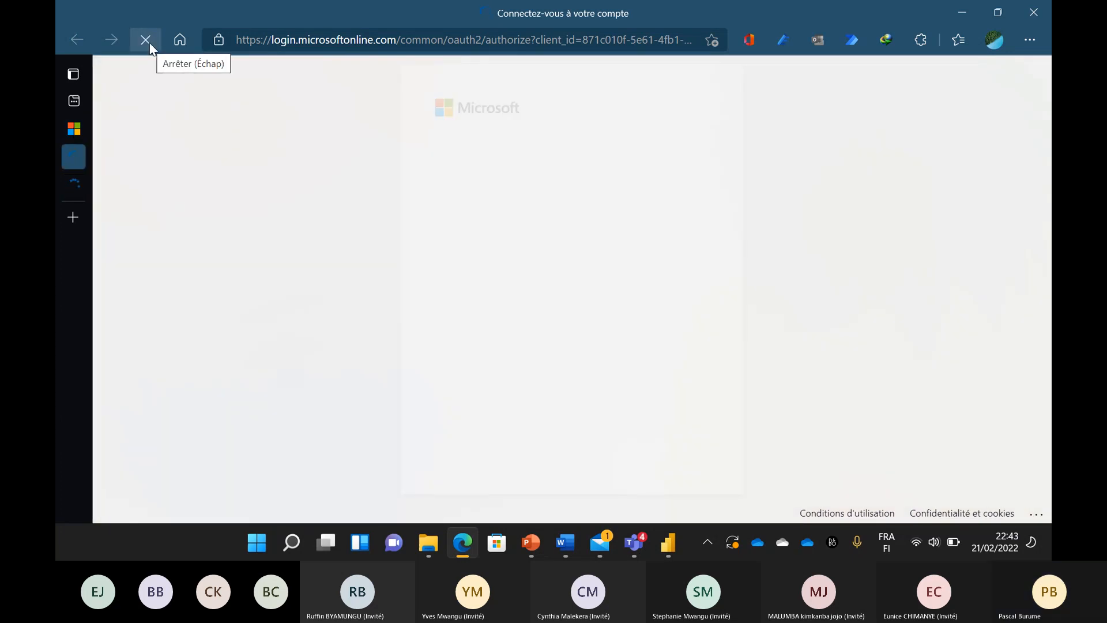
{"action": "left_click", "coordinate": [521, 188]}
Step: Check the loading of the published report page and the insights page in the Power BI service
{"action": "mouse_move", "coordinate": [61, 187]}
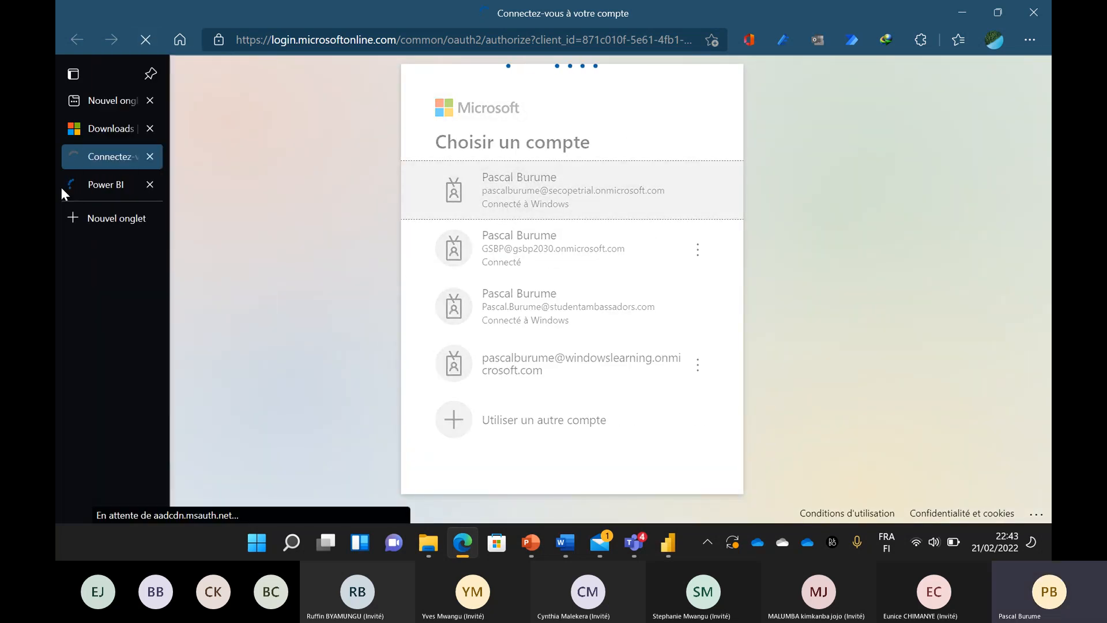
{"action": "left_click", "coordinate": [112, 183]}
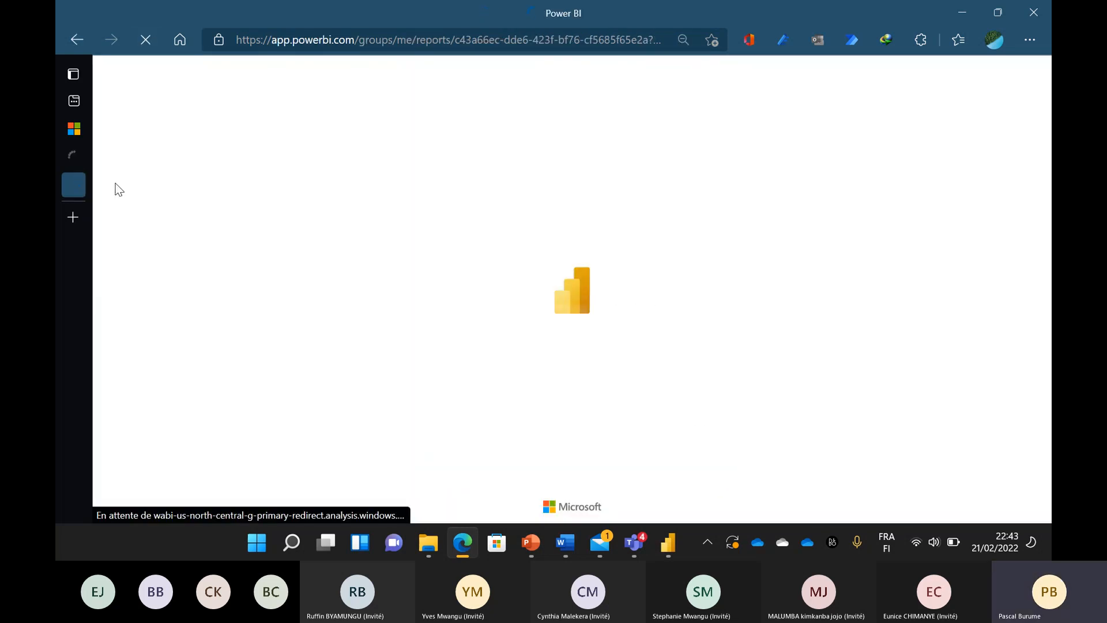
{"action": "left_click", "coordinate": [85, 152]}
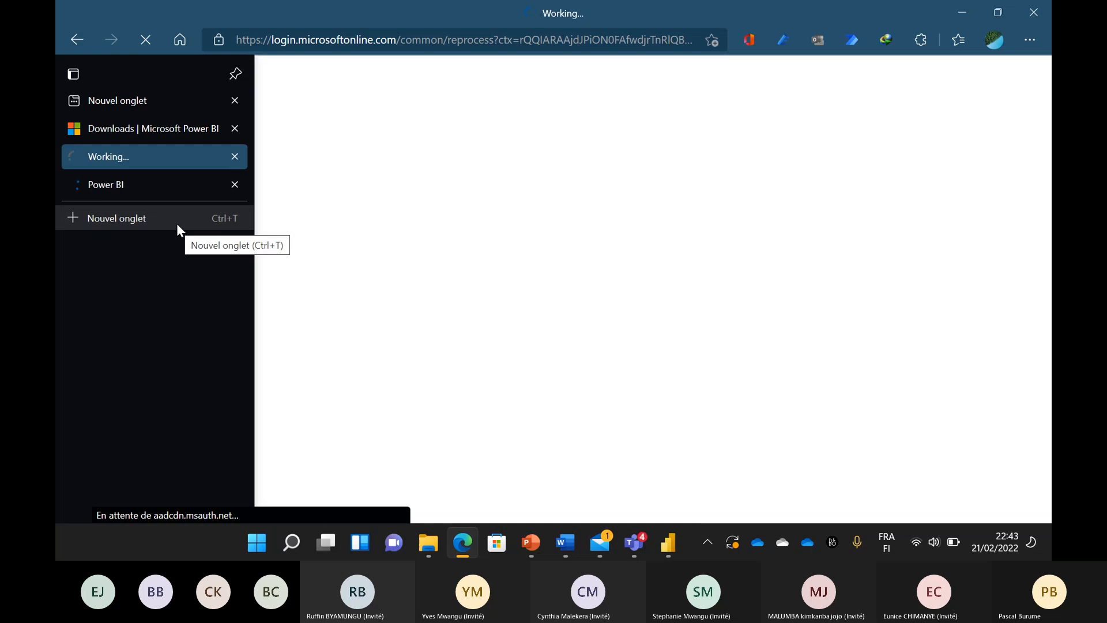
{"action": "left_click", "coordinate": [147, 189]}
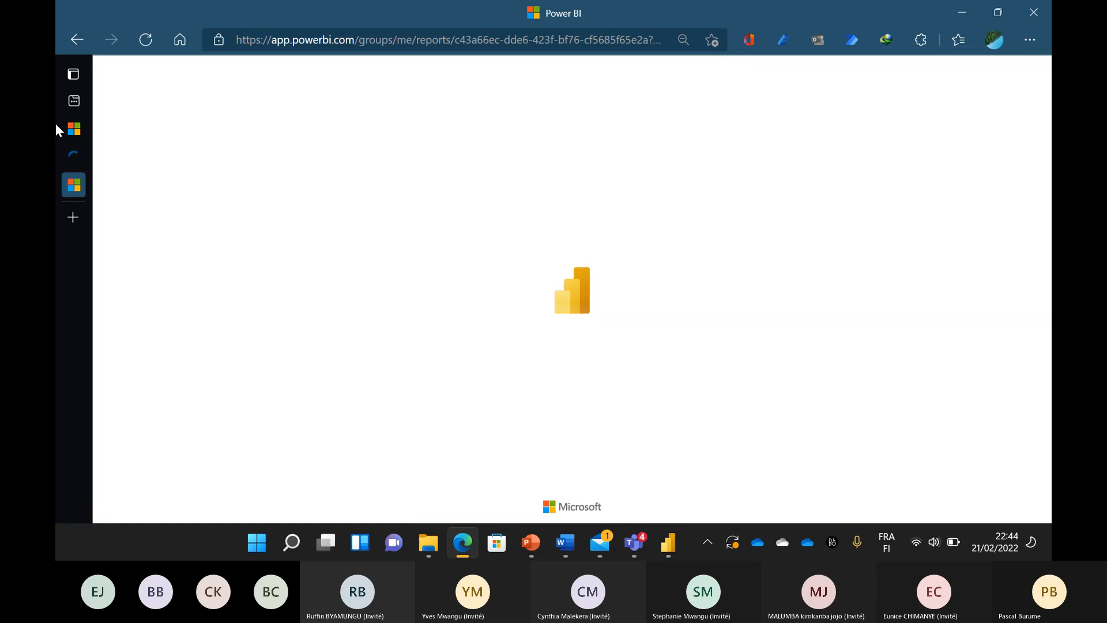
{"action": "mouse_move", "coordinate": [92, 178]}
{"action": "left_click", "coordinate": [106, 156]}
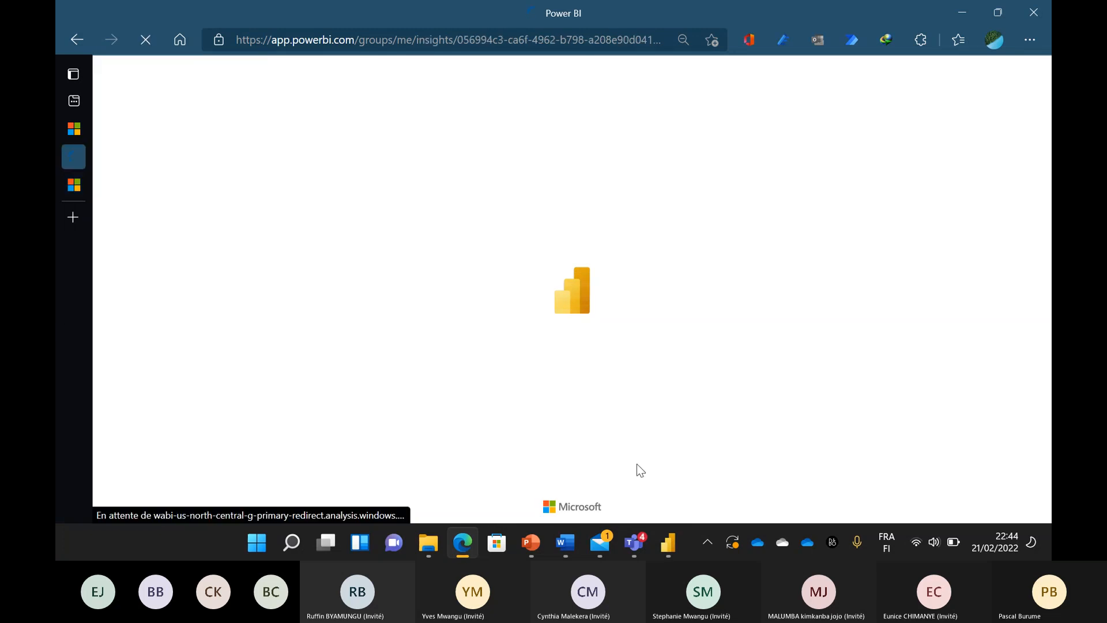
Step: Switch to Power BI Desktop and rename the report page Page 1 as Home Visualization
{"action": "left_click", "coordinate": [662, 546]}
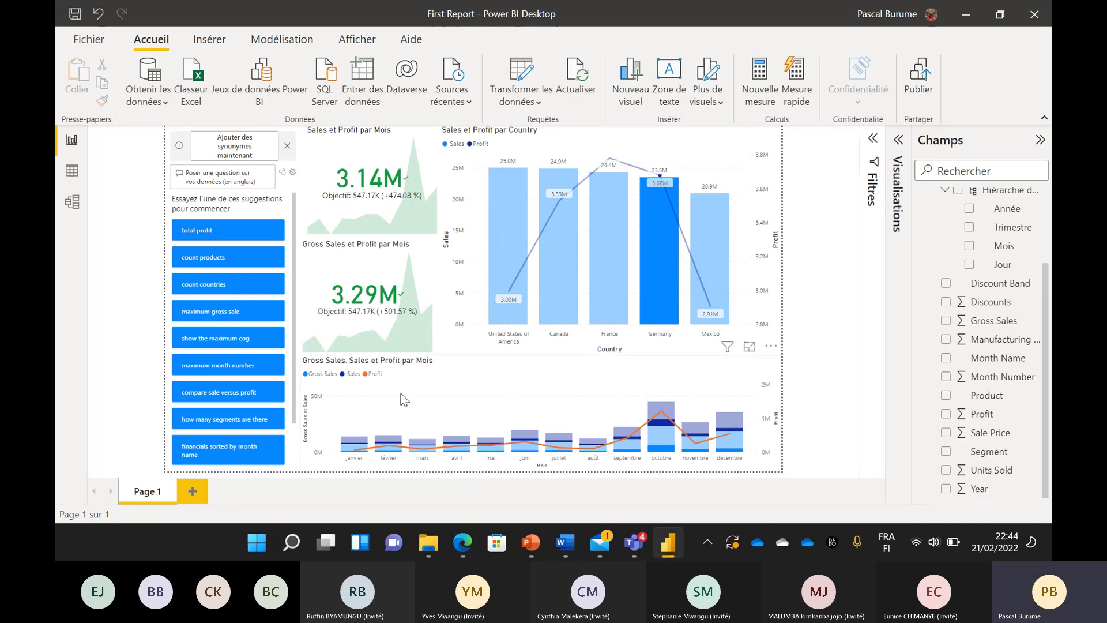
{"action": "double_click", "coordinate": [165, 490]}
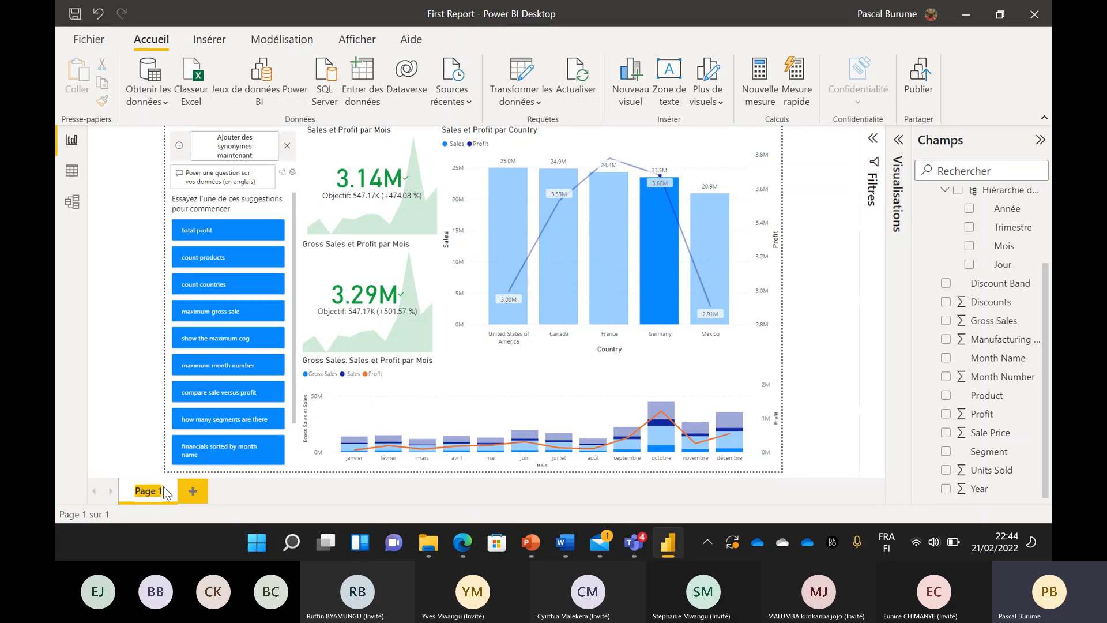
{"action": "type", "text": "Une Vizual"}
{"action": "key", "text": "BackSpace"}
{"action": "key", "text": "BackSpace"}
{"action": "key", "text": "BackSpace"}
{"action": "key", "text": "BackSpace"}
{"action": "type", "text": "sula"}
{"action": "key", "text": "BackSpace"}
{"action": "key", "text": "BackSpace"}
{"action": "type", "text": "alization"}
{"action": "key", "text": "Return"}
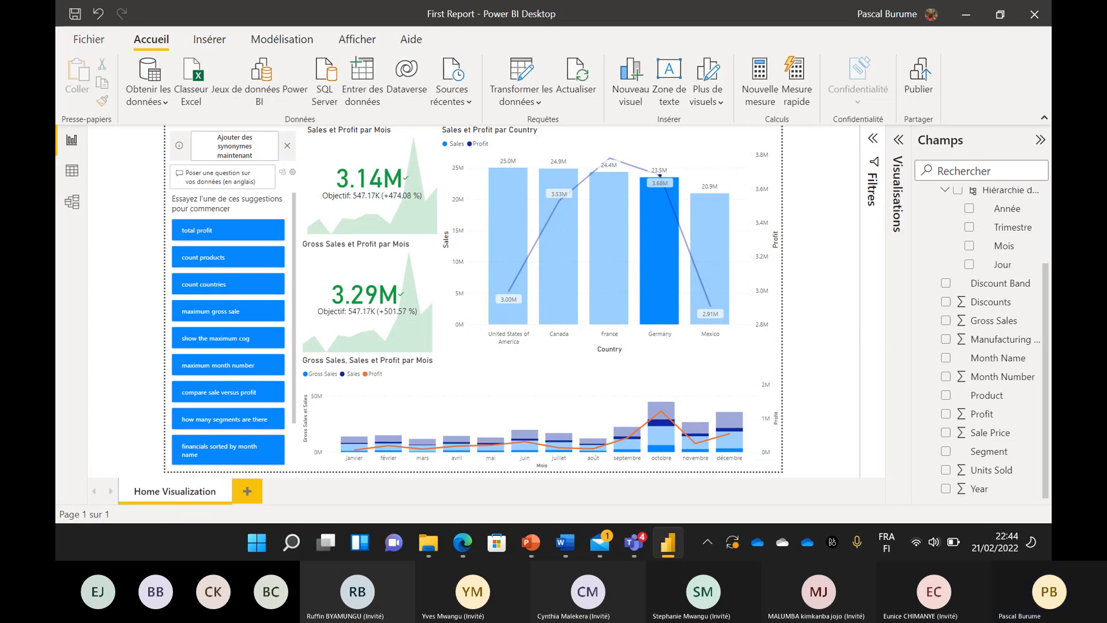
Step: Switch back to the browser and check again whether the insights page and the published First Report have loaded
{"action": "mouse_move", "coordinate": [450, 533]}
{"action": "left_click", "coordinate": [464, 543]}
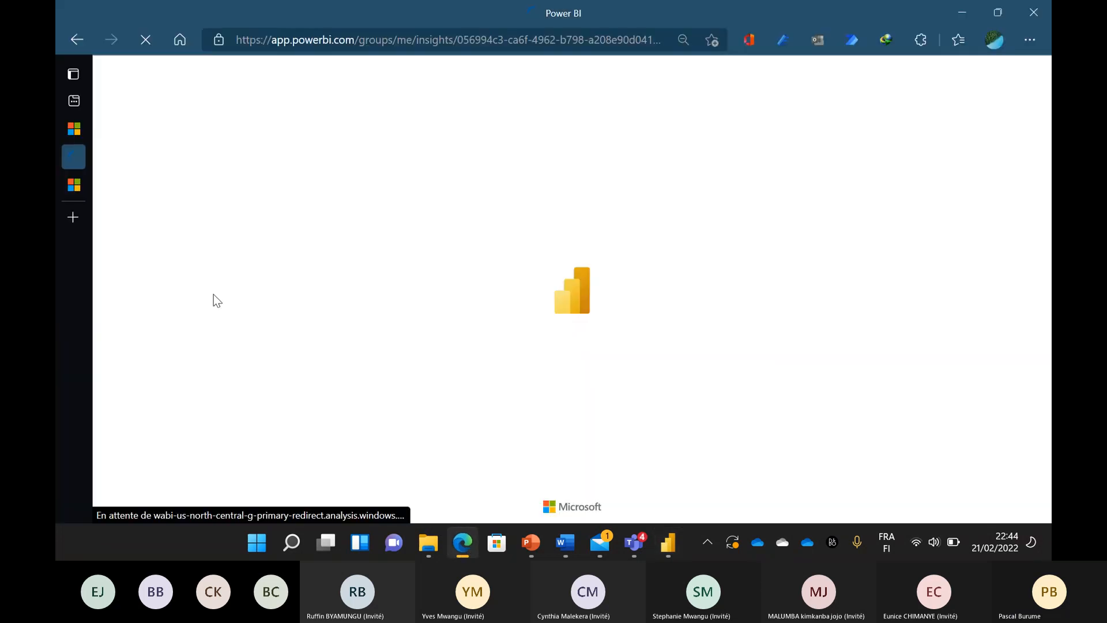
{"action": "left_click", "coordinate": [75, 183]}
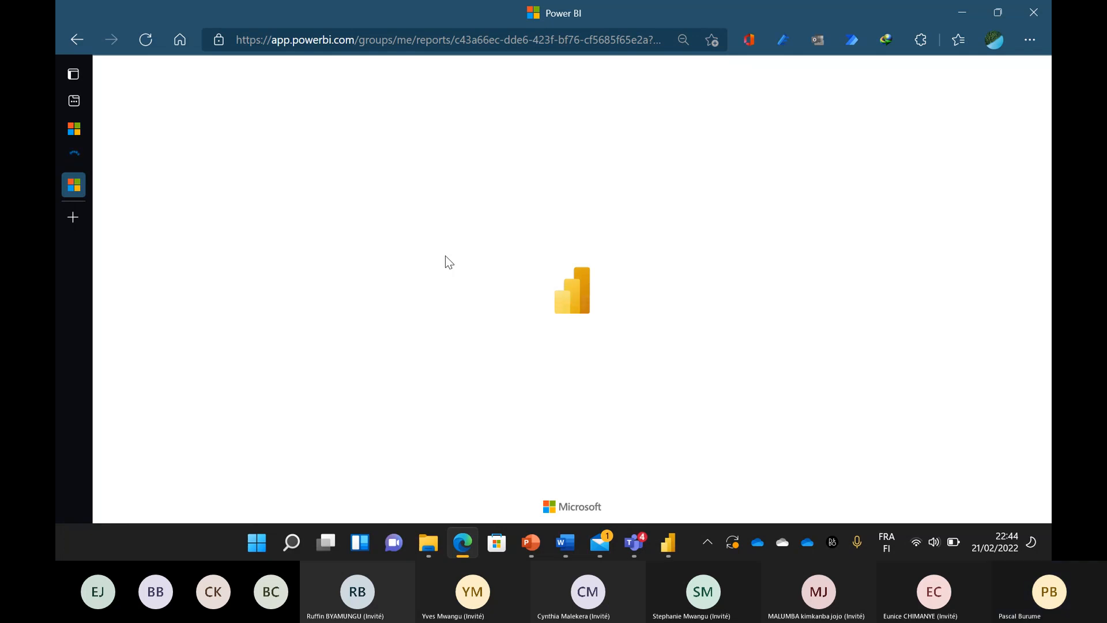
{"action": "left_click", "coordinate": [93, 157]}
{"action": "left_click", "coordinate": [74, 191]}
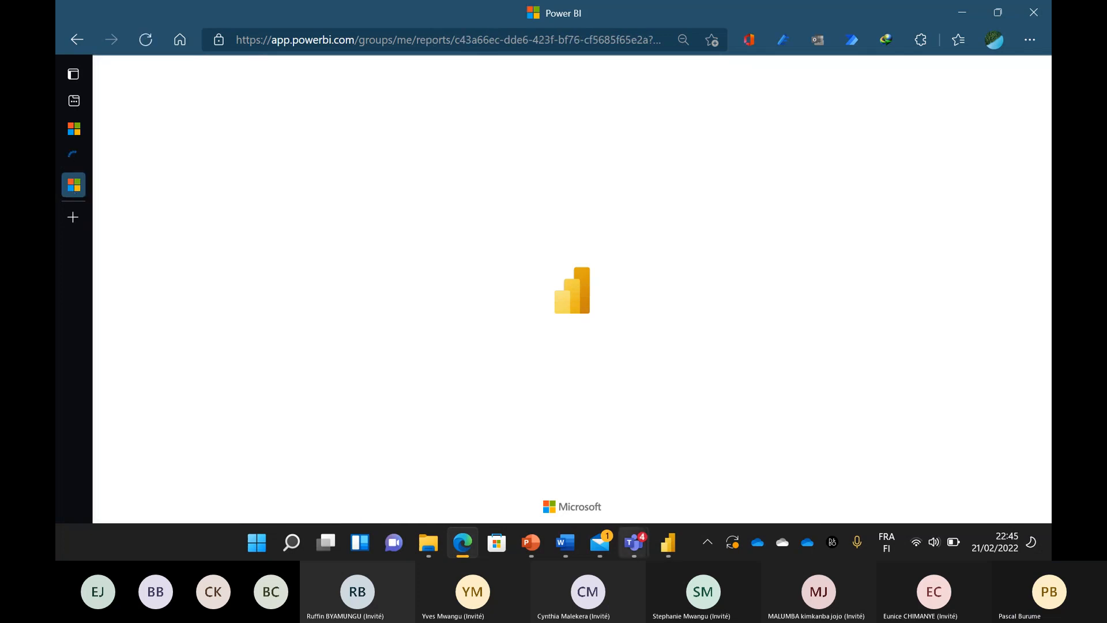